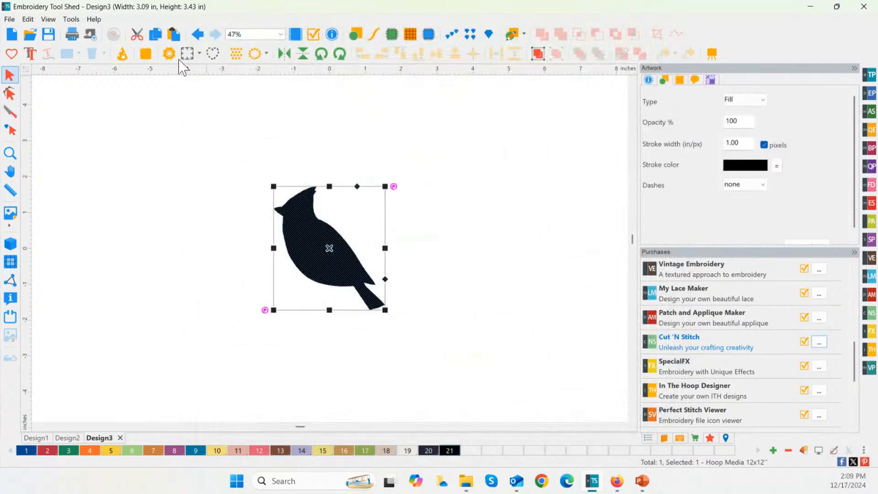
key(ctrl)
key(ctrl)
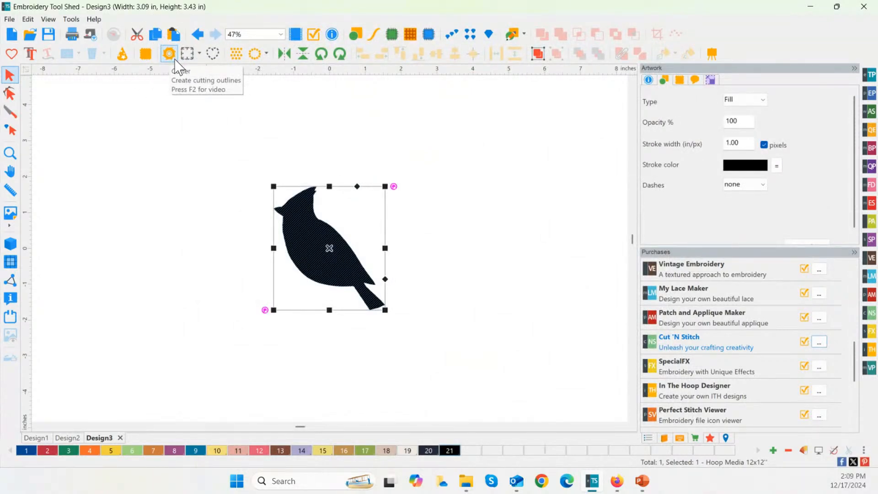
key(ctrl)
key(ctrl)
key(ctrl)
key(ctrl)
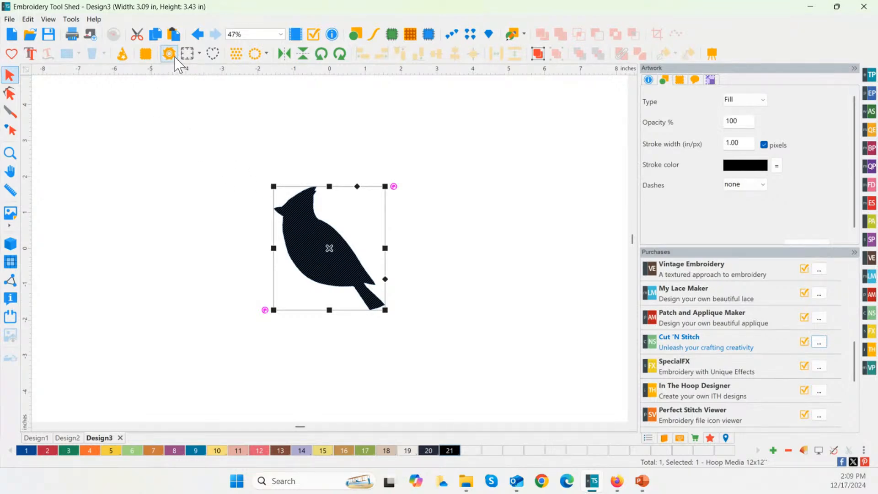
Look through the file formats offered for exporting the artwork, and cancel the export
click(10, 20)
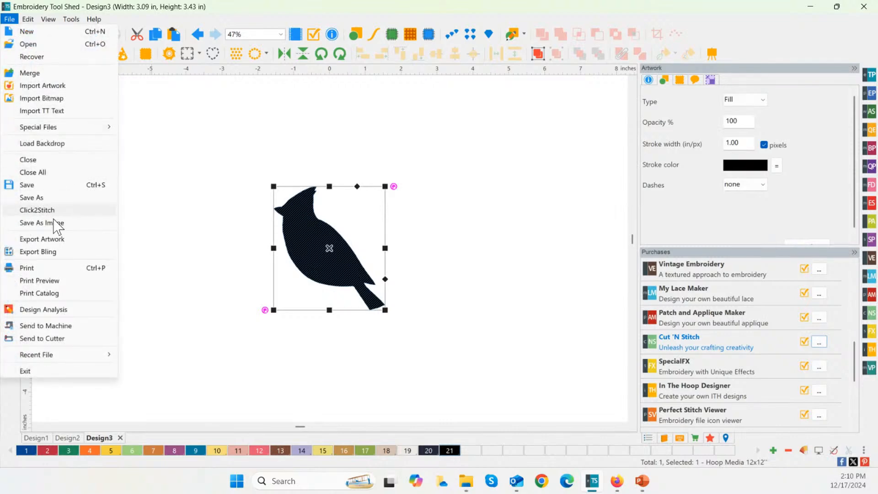
click(66, 241)
click(182, 224)
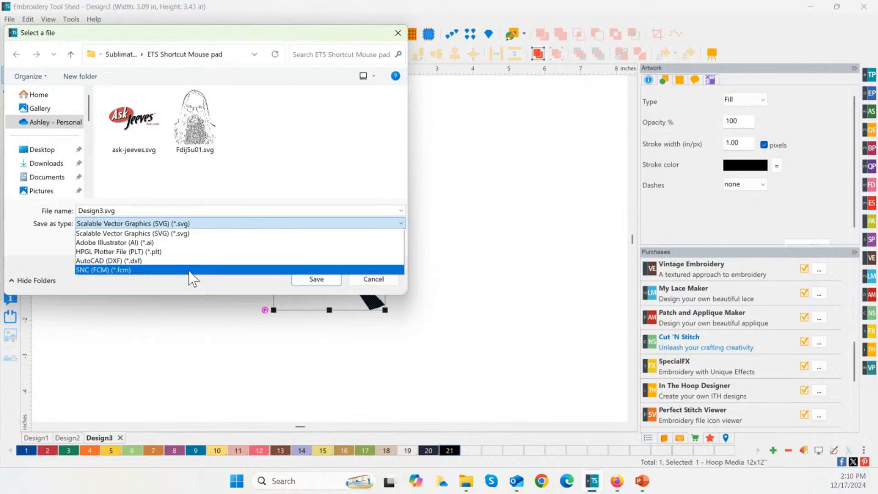
click(374, 297)
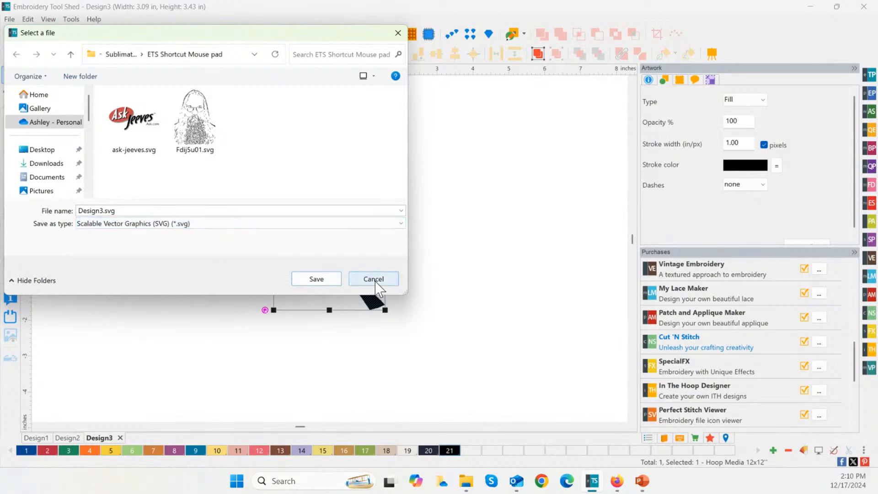
click(377, 280)
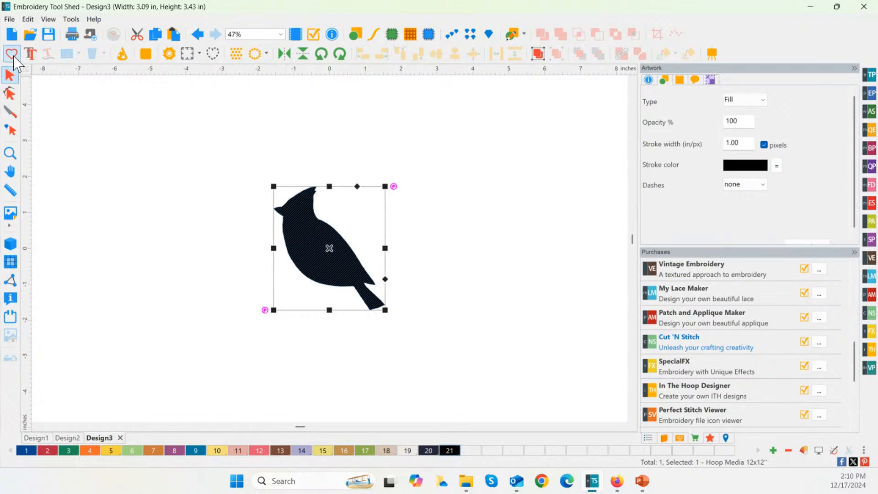
Insert the Snowflake5APP applique design from the Christmas category under Holidays & Occasions and move it about 6 in to the right of the bird
click(870, 296)
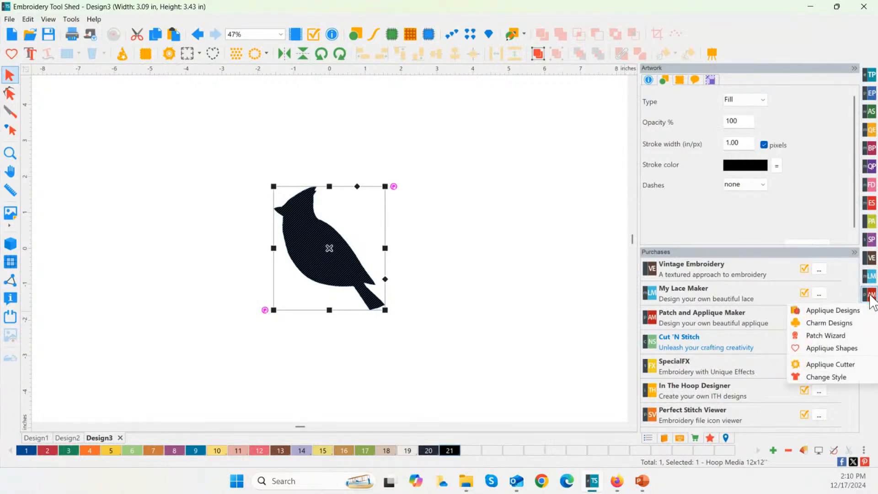
click(826, 312)
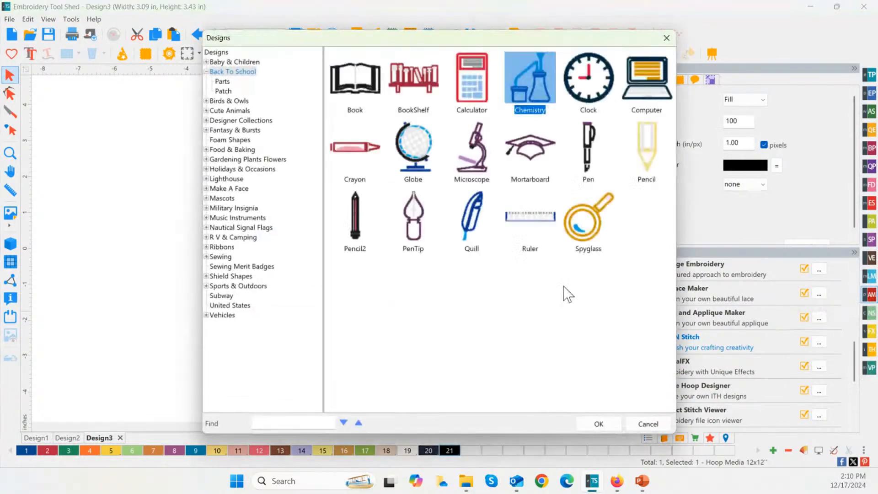
double_click(222, 169)
double_click(237, 179)
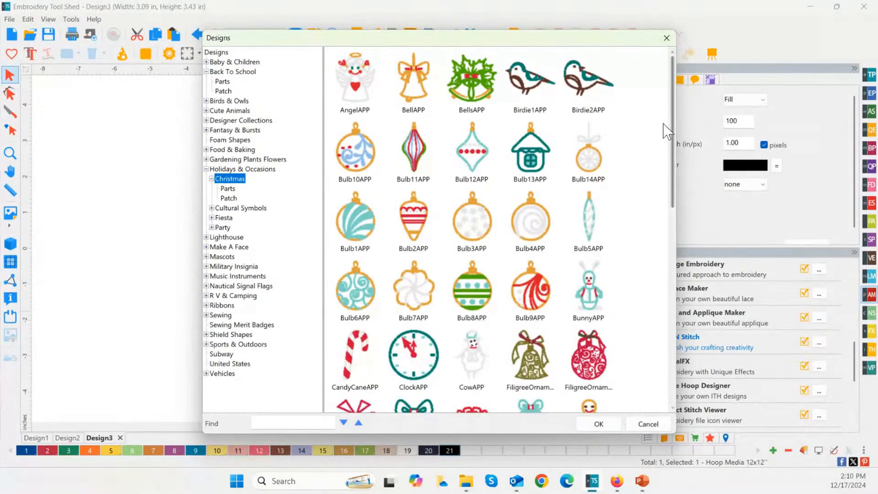
drag(673, 124, 670, 301)
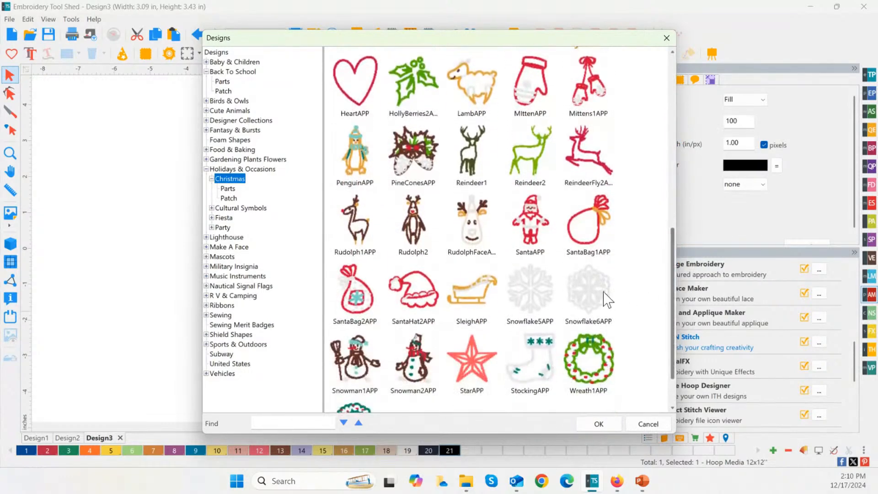
click(535, 289)
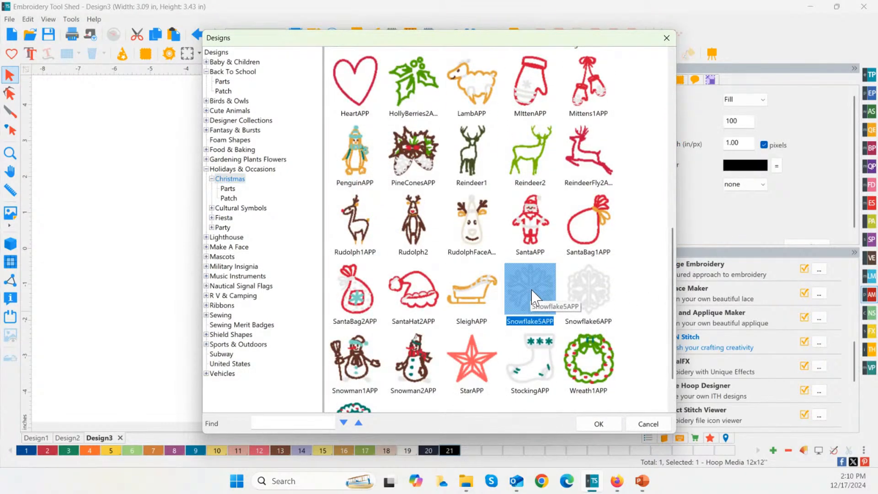
double_click(534, 289)
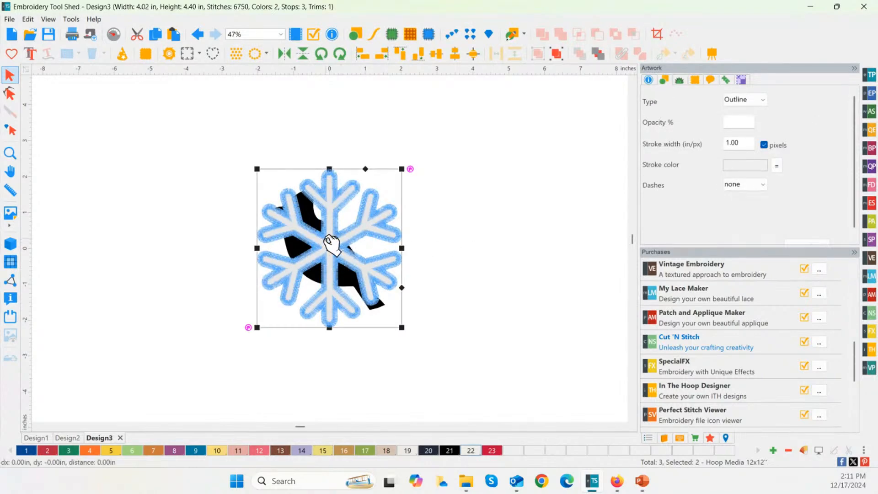
click(462, 251)
drag(328, 251, 542, 254)
Recolor the bird with Cherry (color 23) and the snowflake applique with Surf Blue (color 9)
click(329, 249)
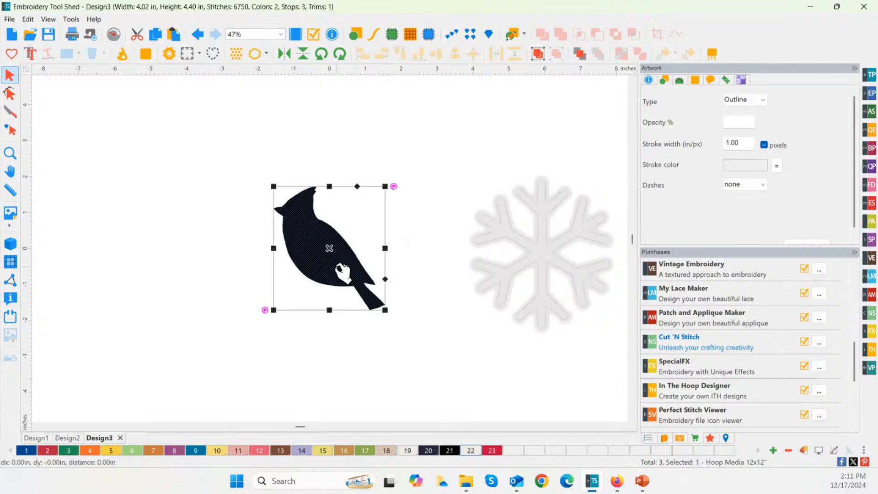
click(493, 450)
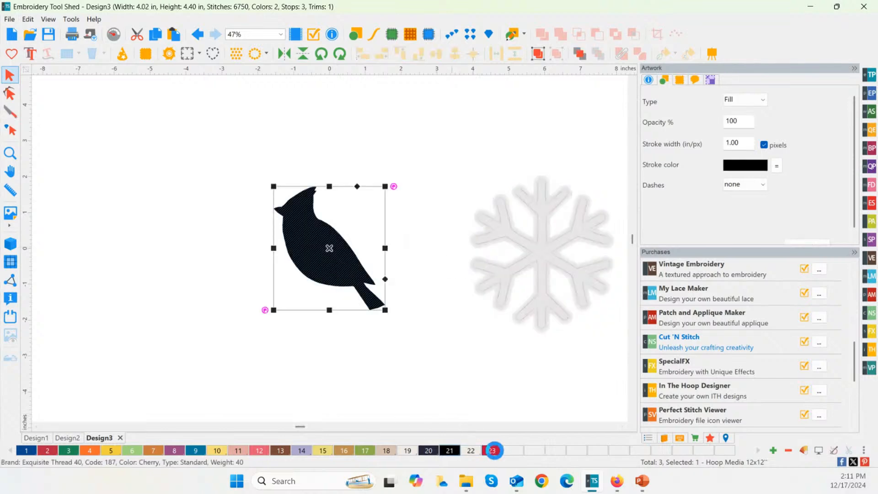
click(542, 301)
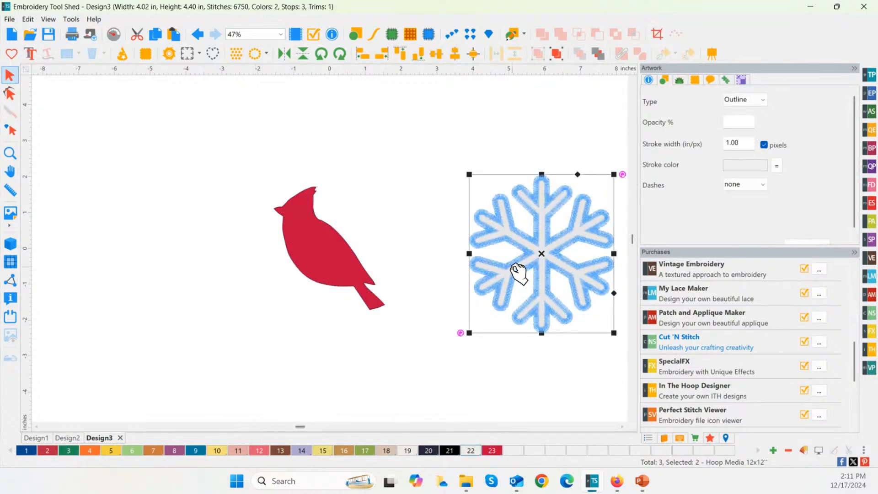
click(195, 450)
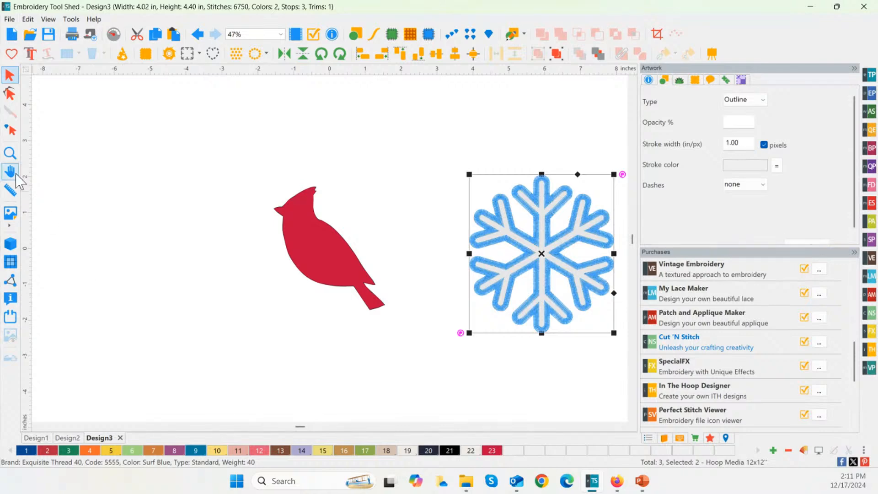
Turn on the realistic stitch view and move the snowflake slightly closer to the bird
click(10, 153)
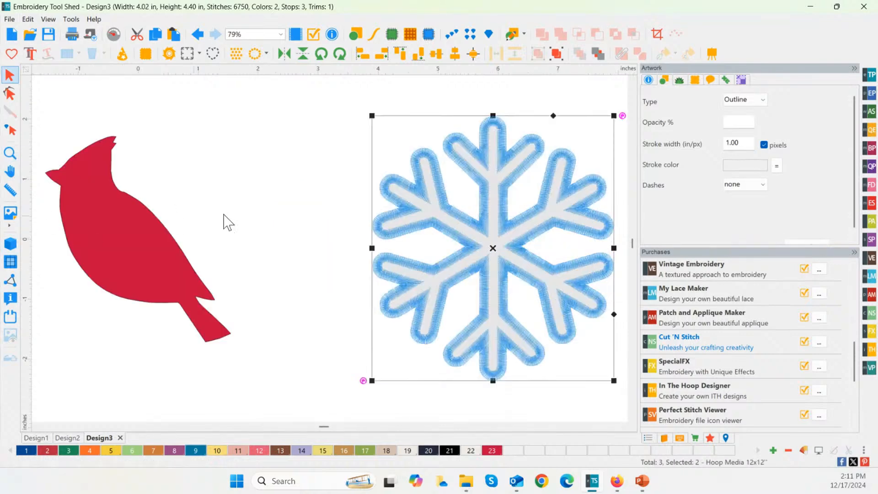
click(293, 201)
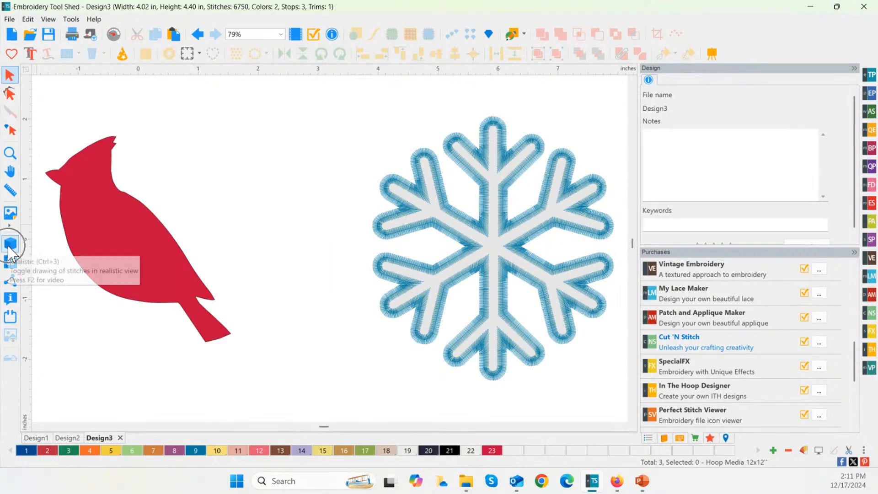
click(10, 249)
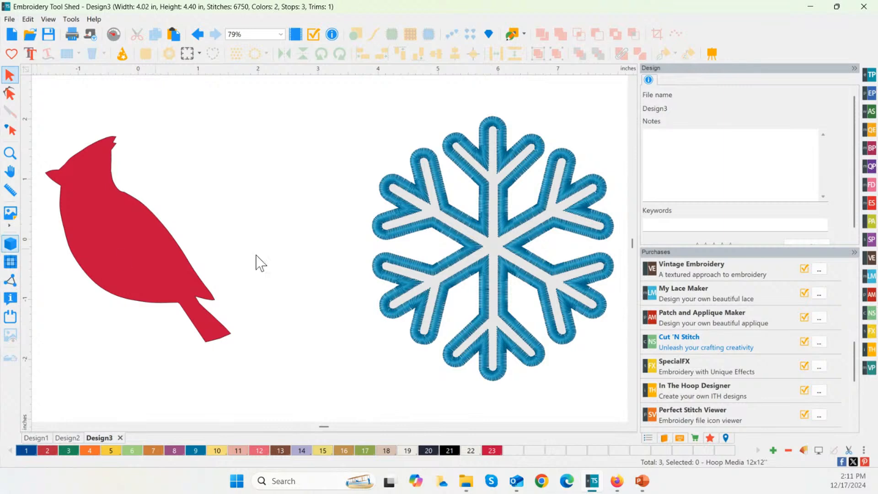
click(520, 249)
drag(521, 251, 470, 241)
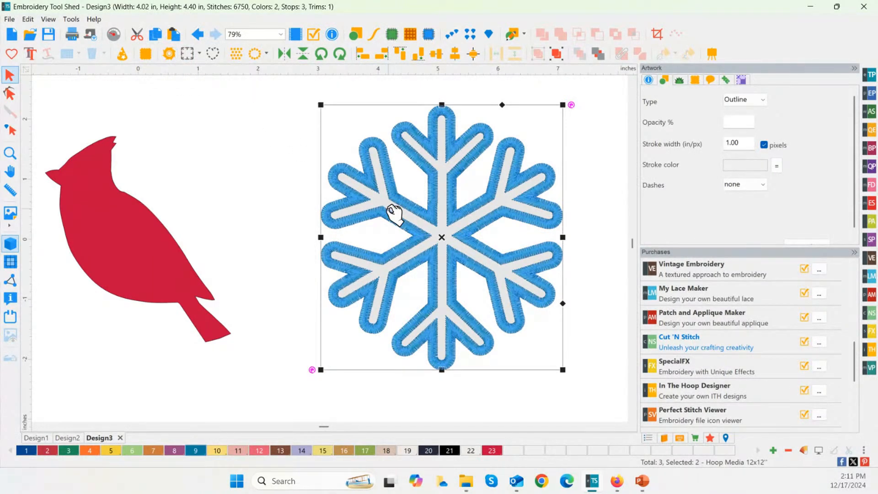
Examine the object types that make up the snowflake group and the bird in the design's sequence
click(647, 439)
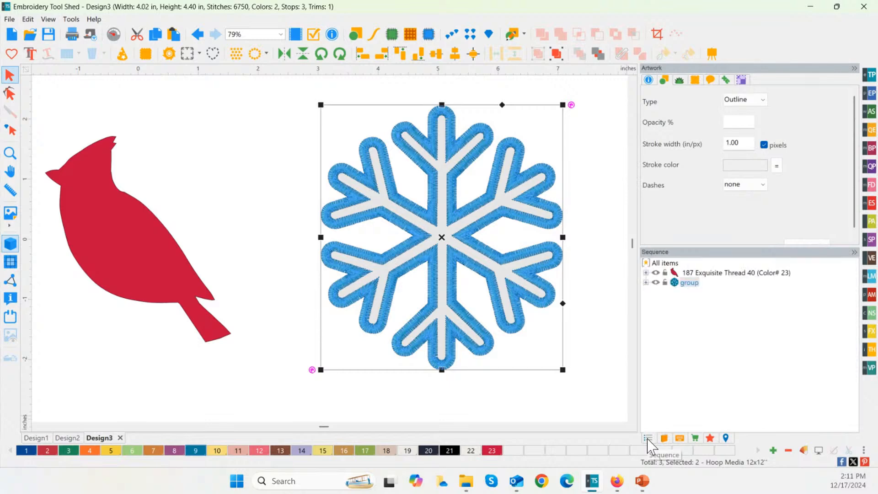
click(646, 282)
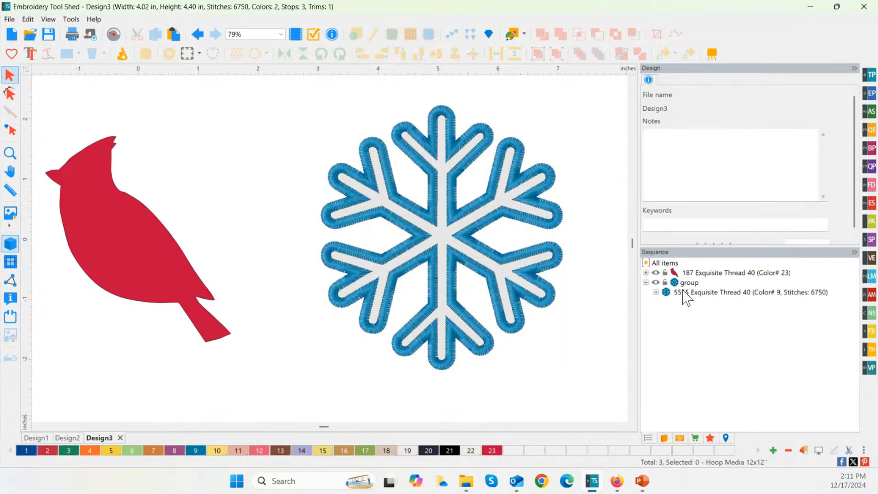
click(656, 292)
key(ctrl)
key(ctrl)
key(ctrl)
key(ctrl)
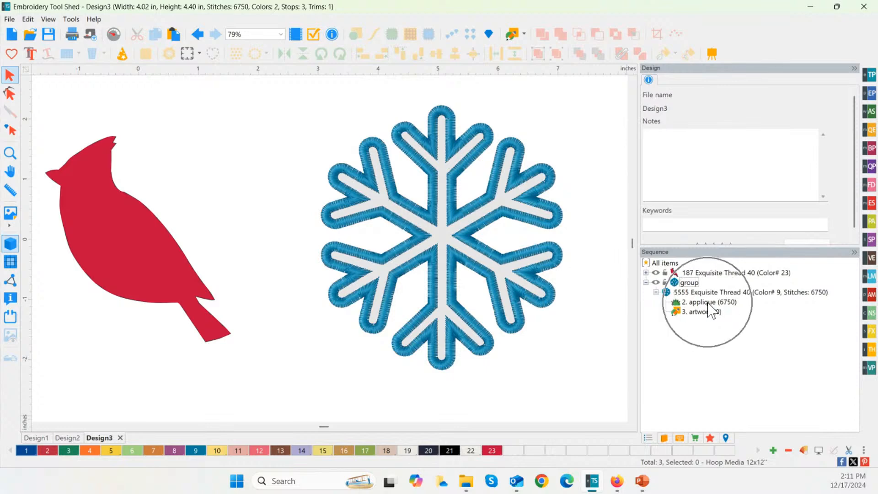
click(142, 266)
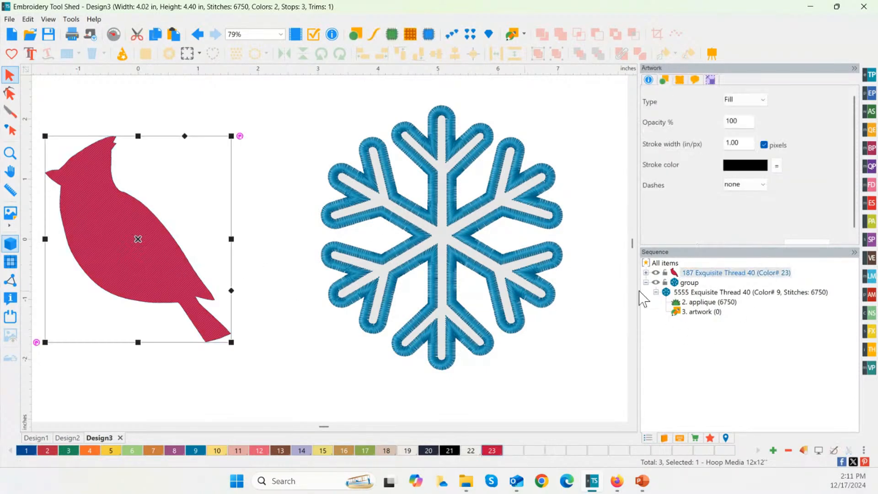
click(646, 273)
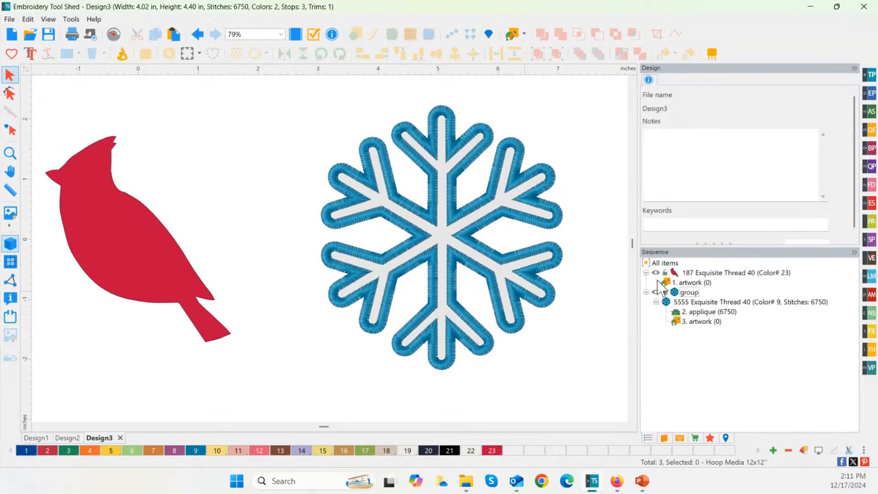
click(697, 284)
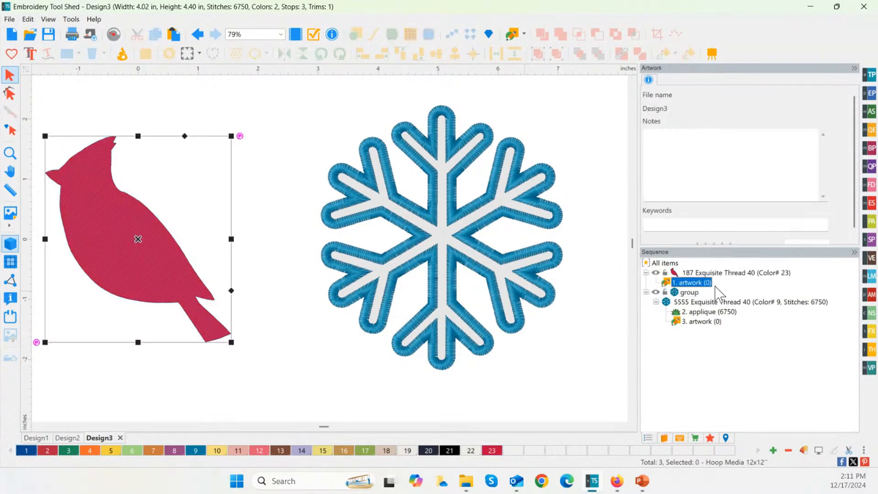
click(289, 324)
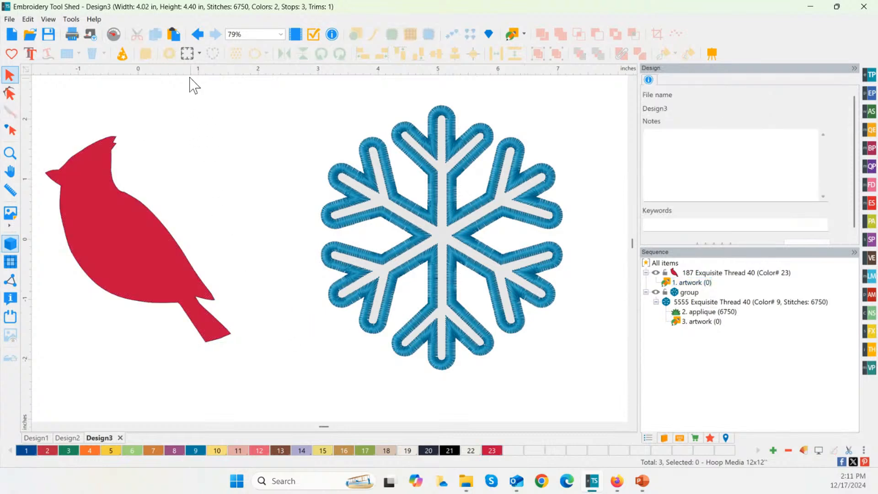
Move the bird about 0.8 in toward the snowflake and open it in the Cutter
click(114, 168)
drag(169, 231, 176, 233)
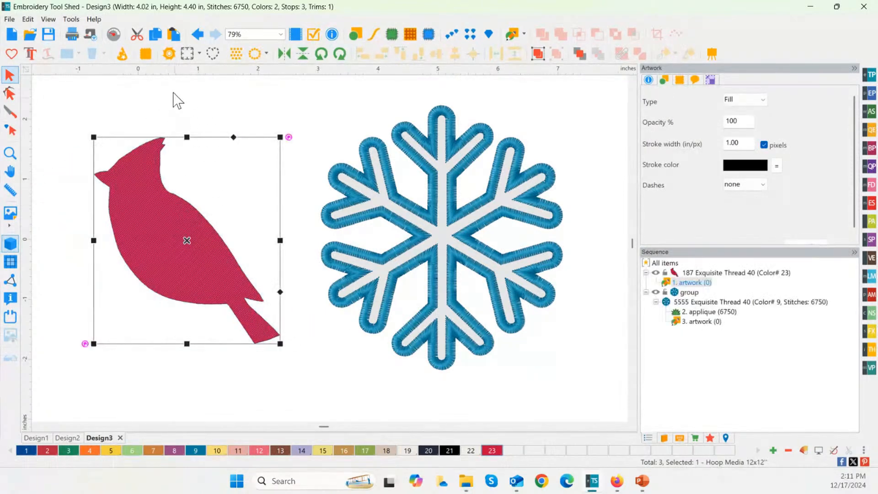
click(169, 57)
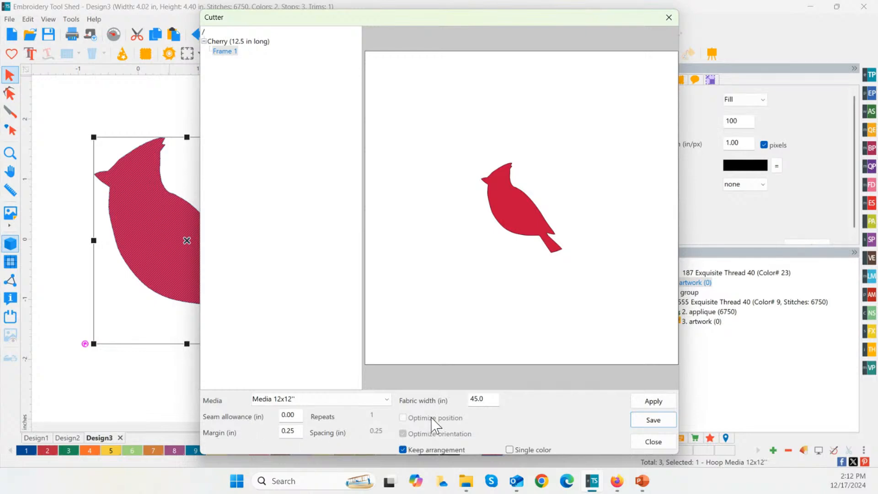
Disable Keep arrangement and Optimize orientation for the bird's cutting layout
click(402, 449)
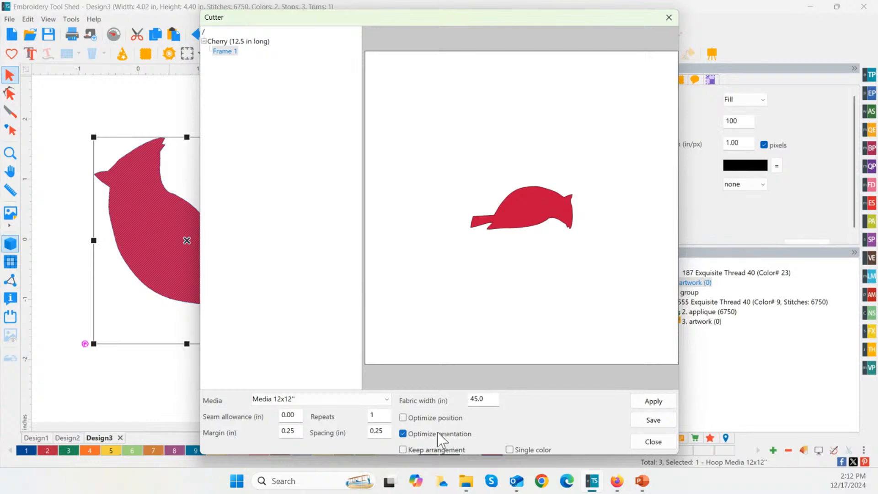
click(403, 433)
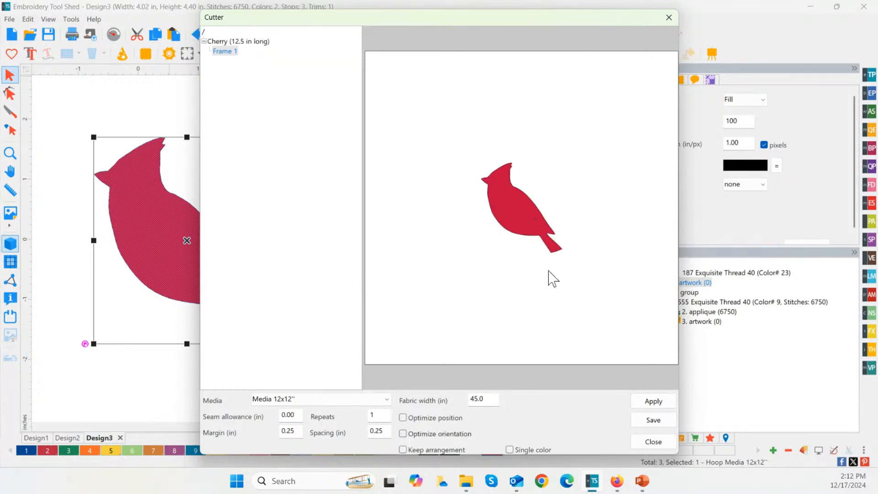
click(417, 419)
key(ctrl)
Set the cutting layout's repeats to 3 and apply the change
click(291, 415)
double_click(286, 430)
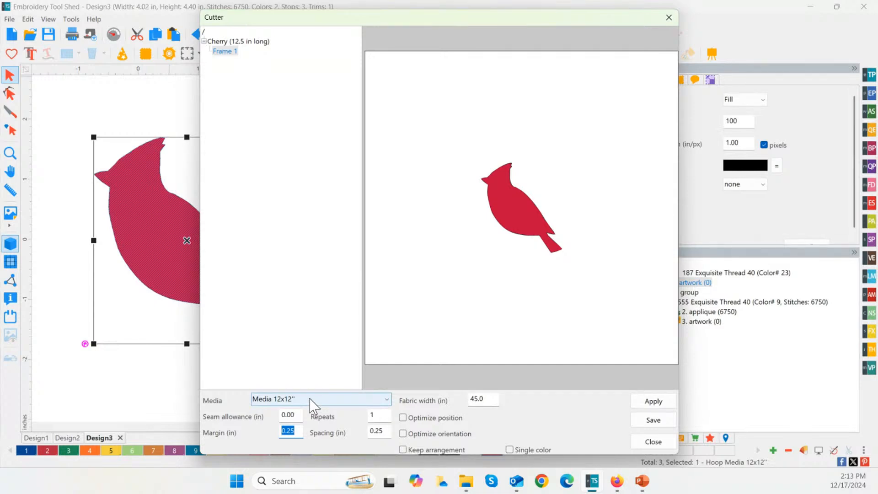
click(384, 417)
text(3)
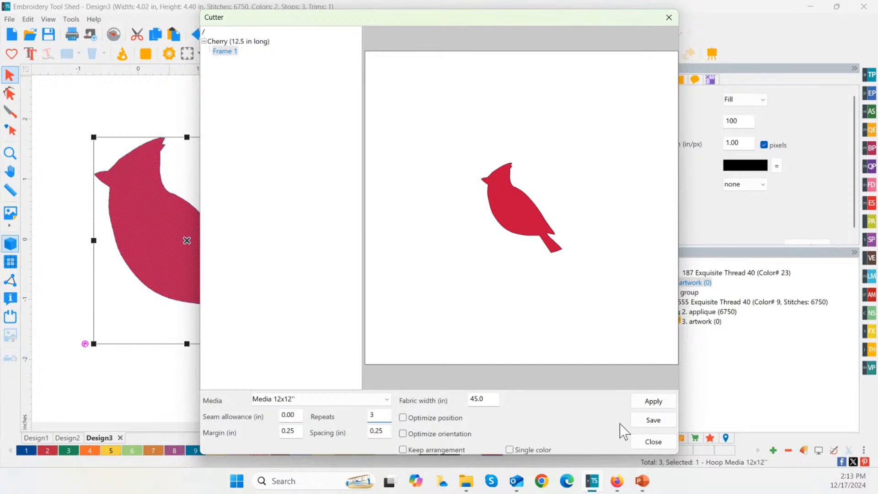
click(653, 403)
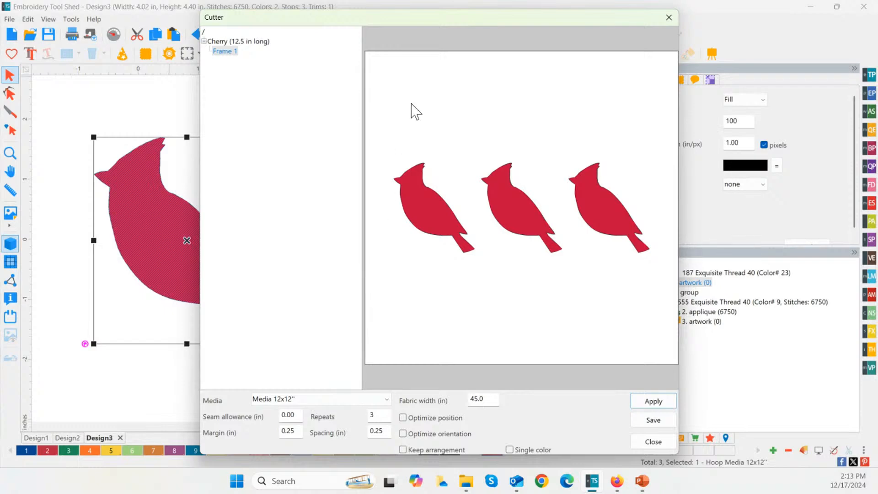
Try a 2 in margin on the bird's cutting layout and apply it to see the effect on the arrangement
click(290, 434)
text(1)
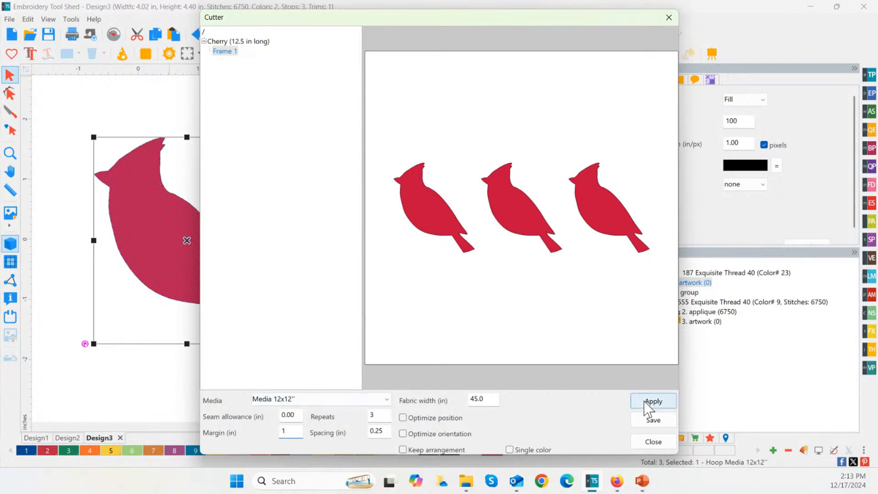
double_click(284, 435)
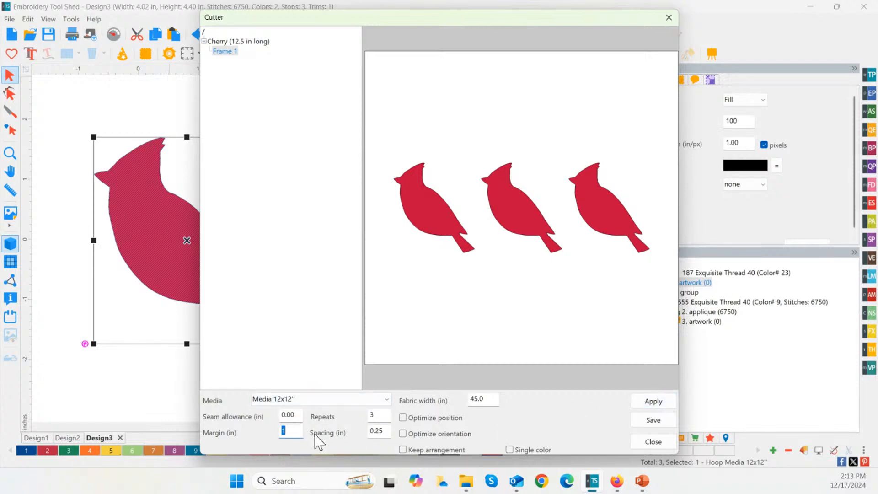
text(2)
click(653, 401)
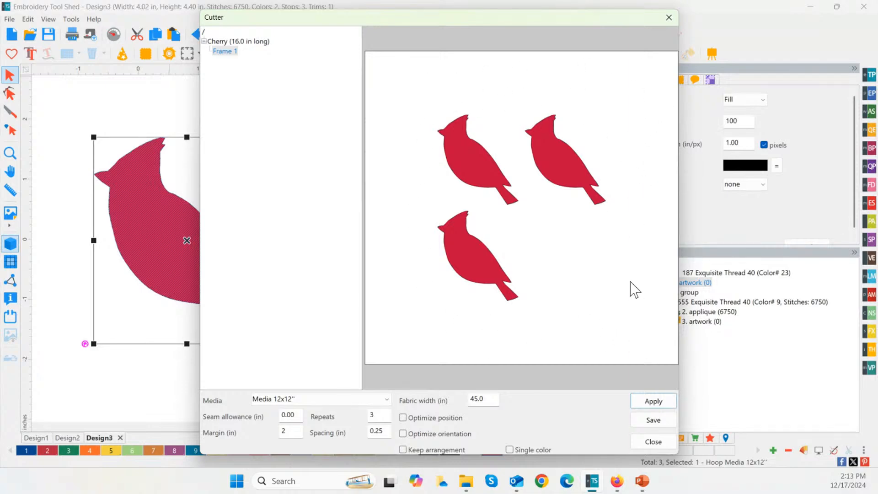
key(ctrl)
key(ctrl)
key(ctrl)
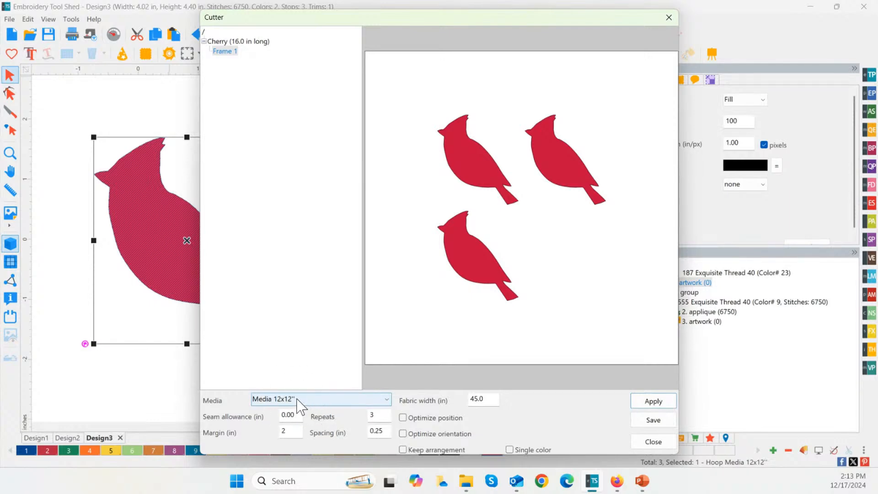
Set the cutting layout's margin to .25 in and apply it
click(297, 432)
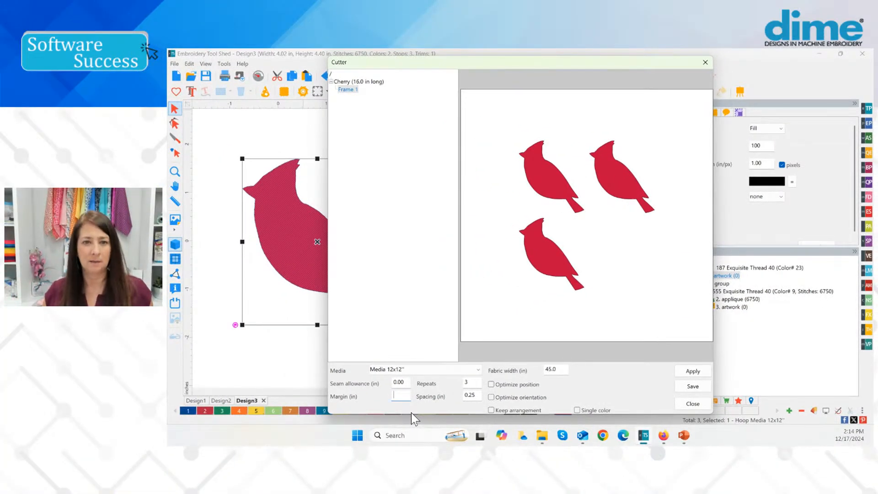
text(.25)
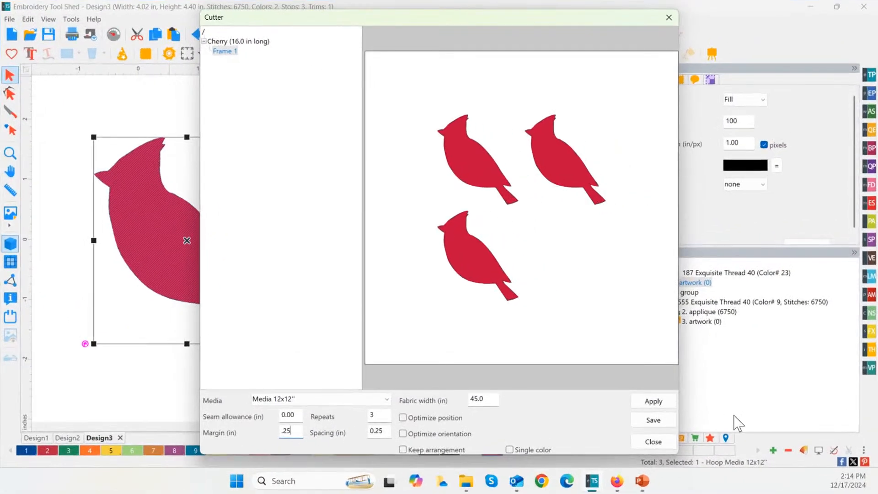
click(694, 371)
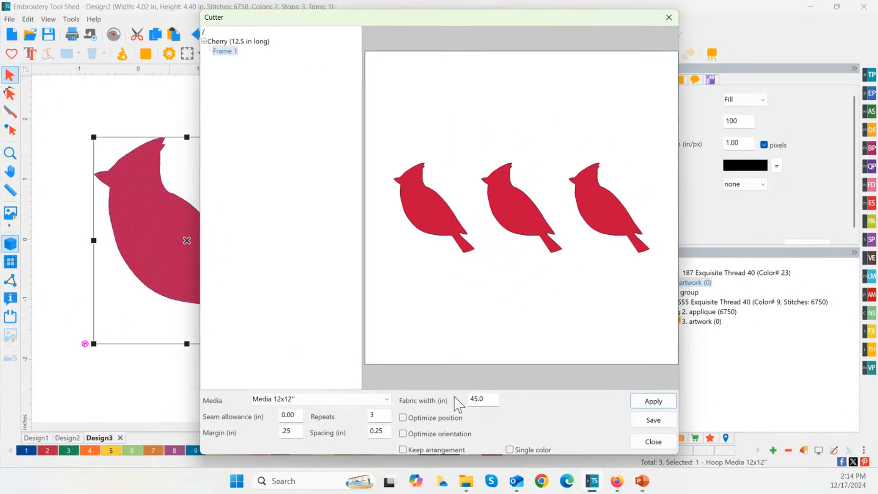
Set the bird's repeats to 5 and apply the change to the layout
click(376, 415)
drag(388, 413, 358, 422)
text(5)
click(650, 401)
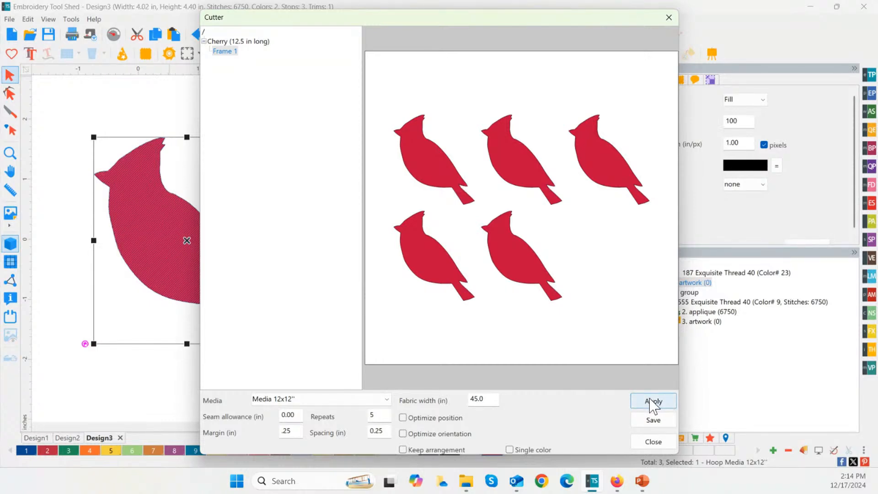
Change the cutting media to Media Letter 215x279 and review the birds on Frame 2 and Frame 1
click(355, 402)
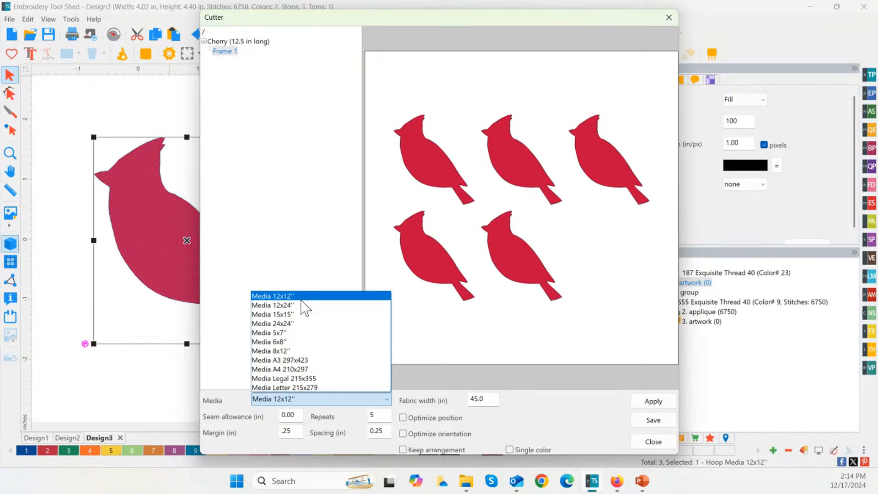
click(306, 388)
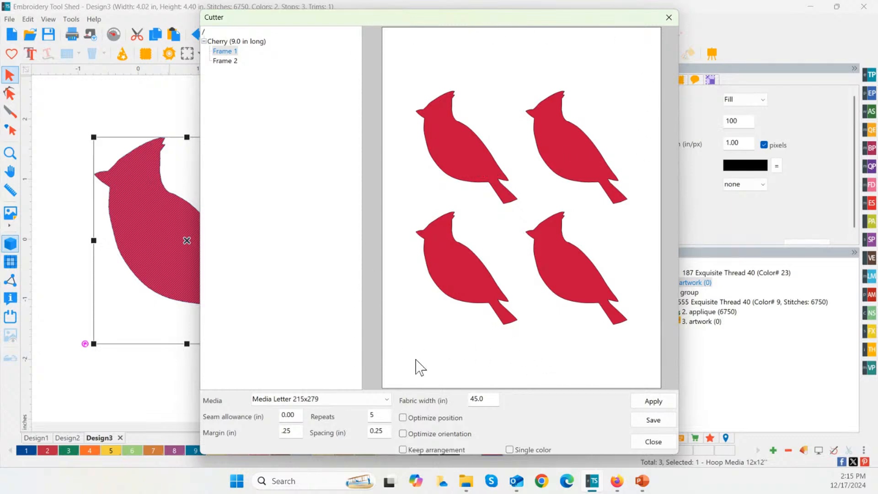
click(225, 61)
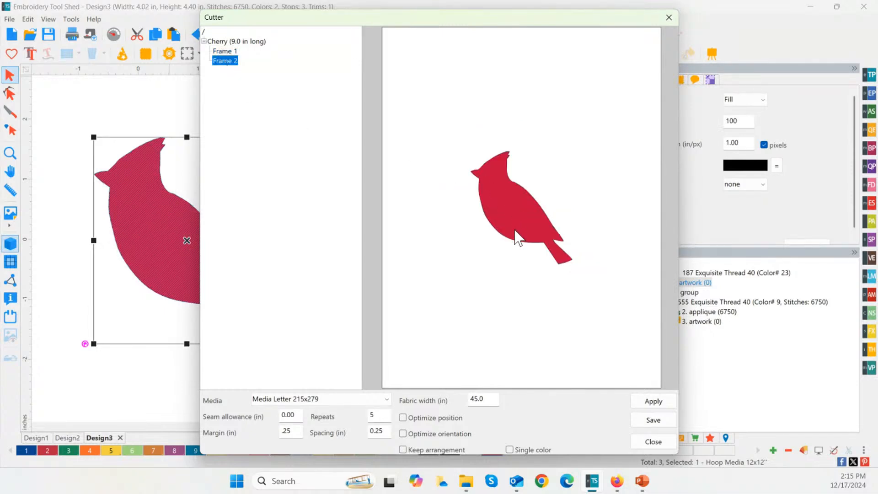
click(224, 51)
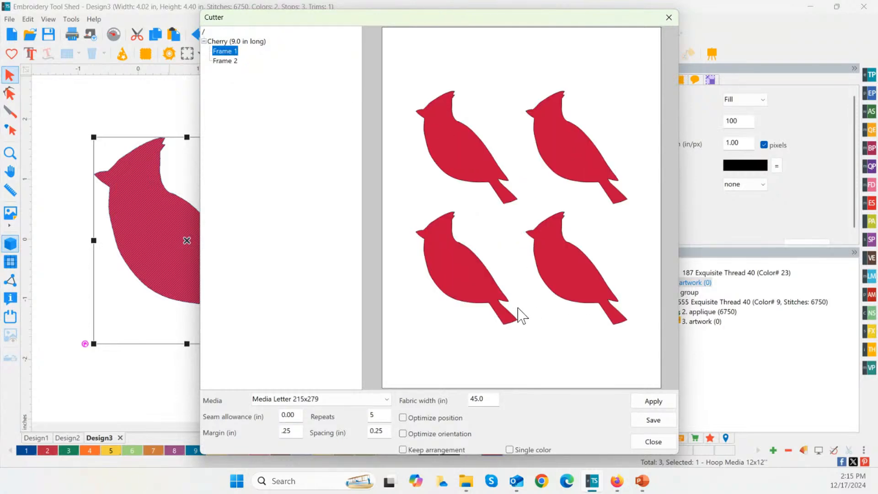
Set the bird's repeats to 1 and apply it to the Letter layout
double_click(372, 414)
text(1)
click(648, 402)
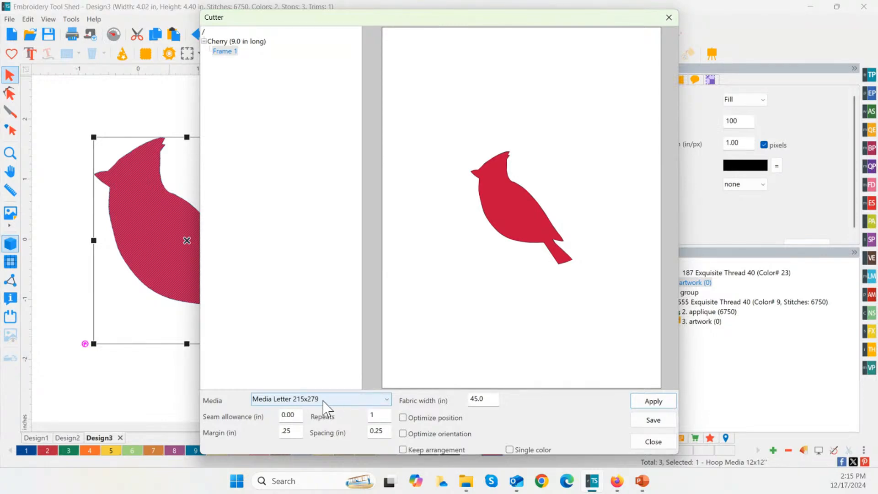
Save the single-bird layout to the Desktop as an Adobe PDF named "bird temp"
click(654, 421)
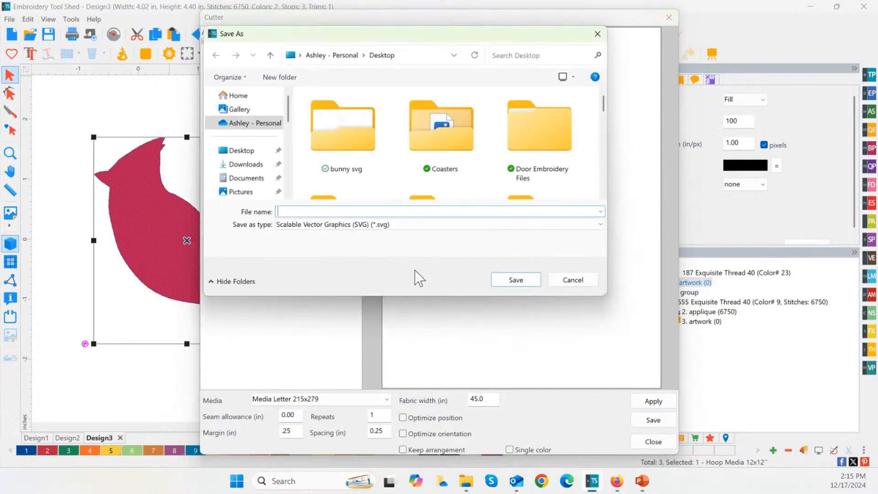
click(392, 225)
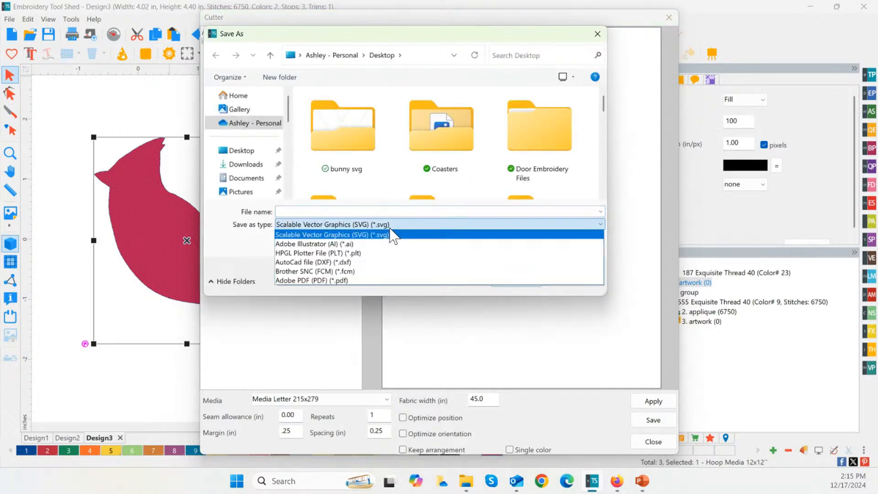
click(347, 282)
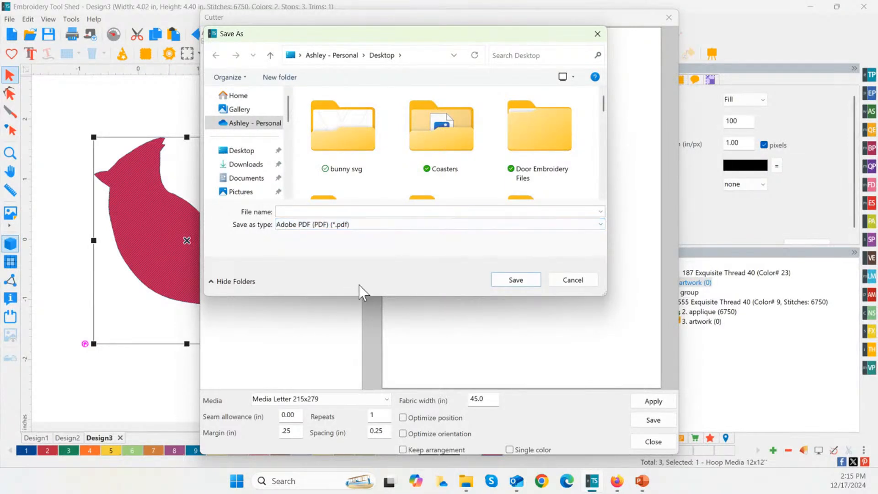
click(234, 151)
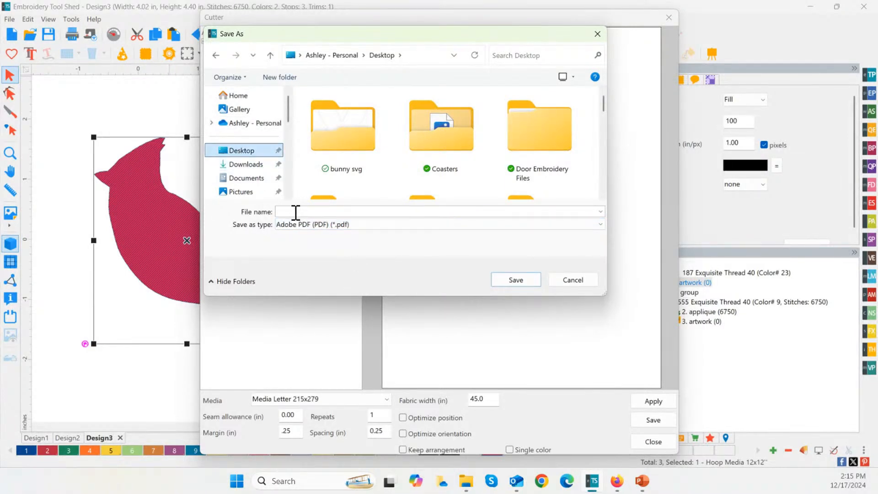
click(297, 211)
text(bir)
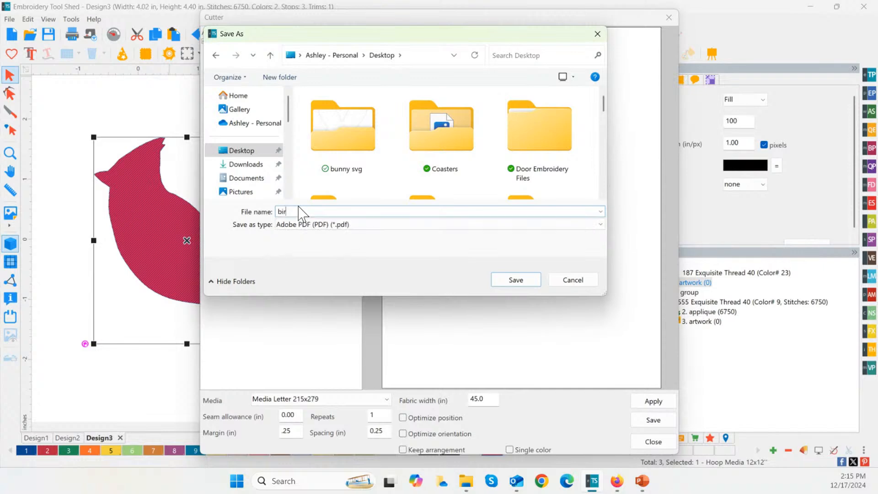
text(d temp)
click(526, 282)
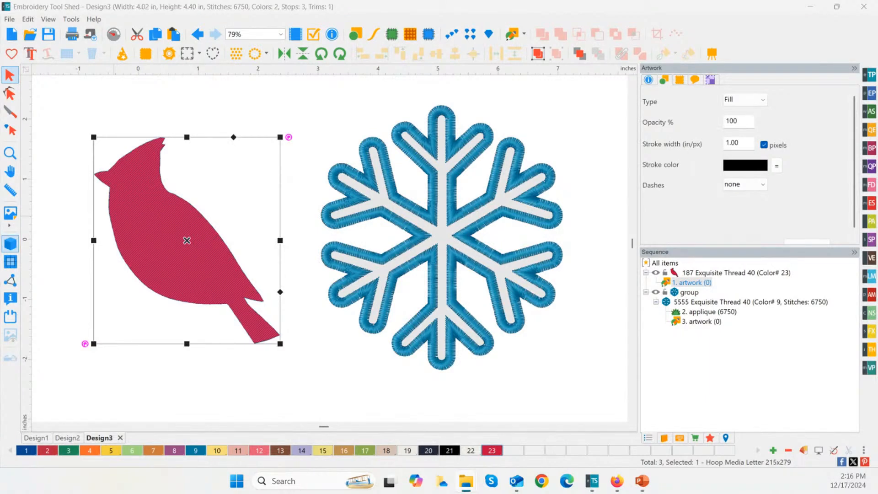
Open the exported bird temp.pdf from its folder in Adobe Acrobat and maximize the document window
drag(0, 97, 440, 42)
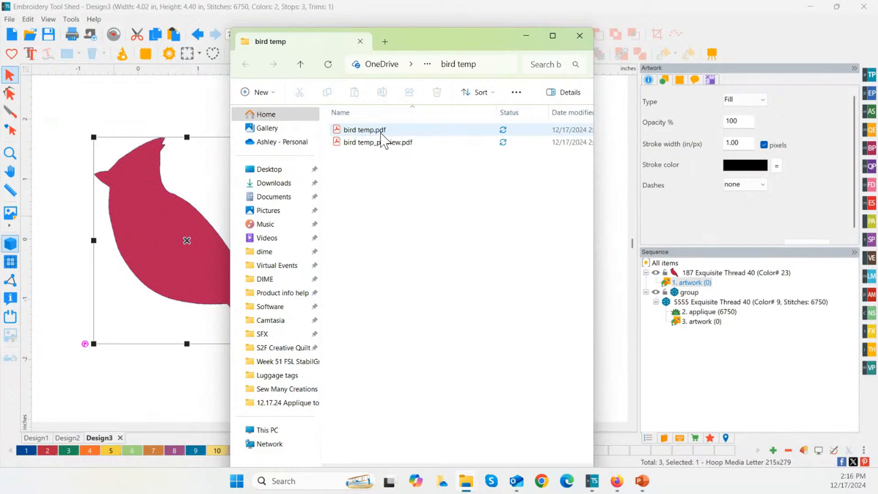
click(357, 131)
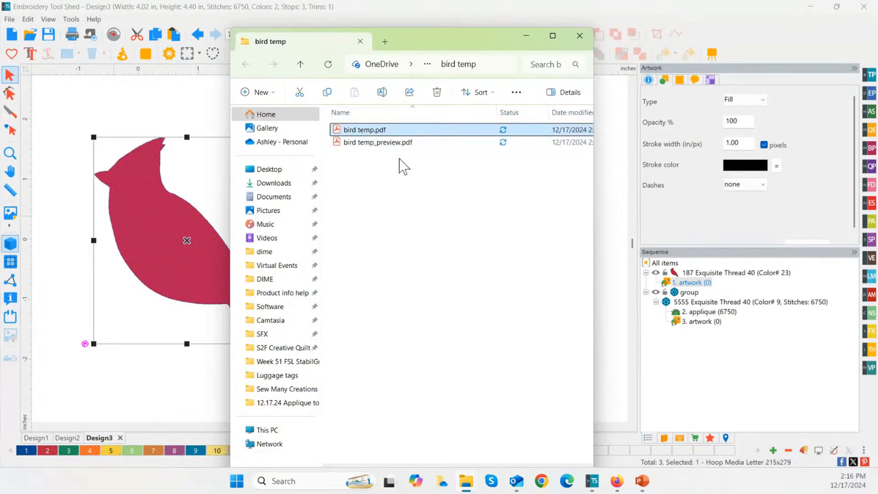
key(Return)
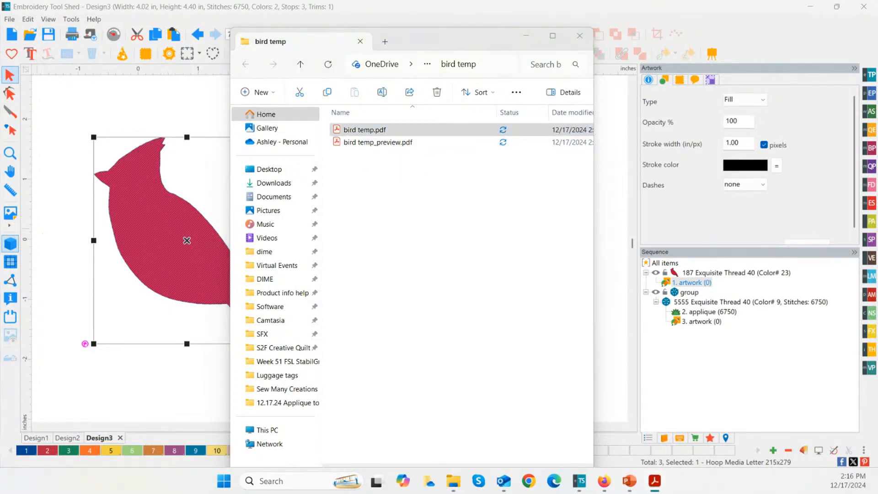
key(alt+Tab)
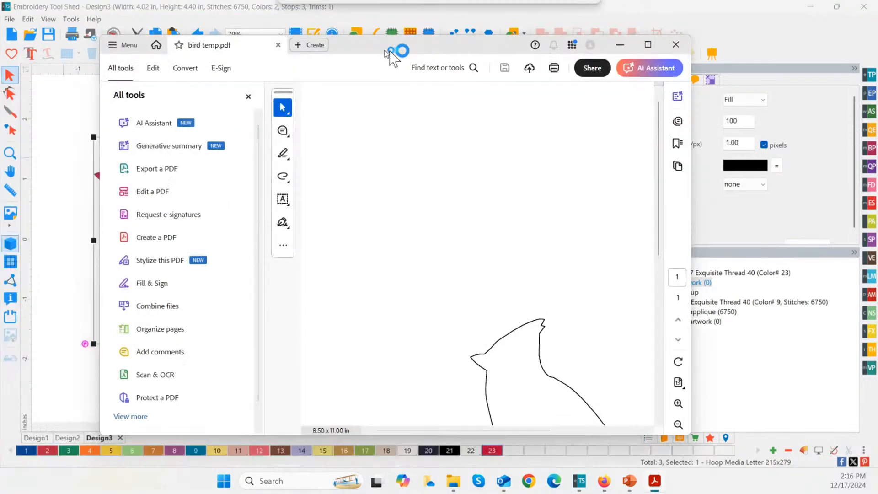
drag(381, 54, 436, 57)
click(296, 97)
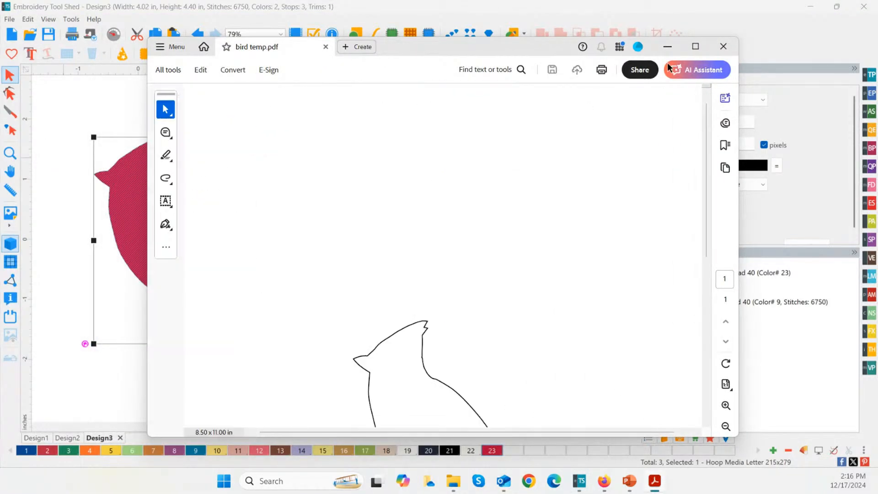
click(697, 46)
Check the bird outline on the full PDF page and close the document to return to Embroidery Tool Shed
scroll(478, 312, down, 2)
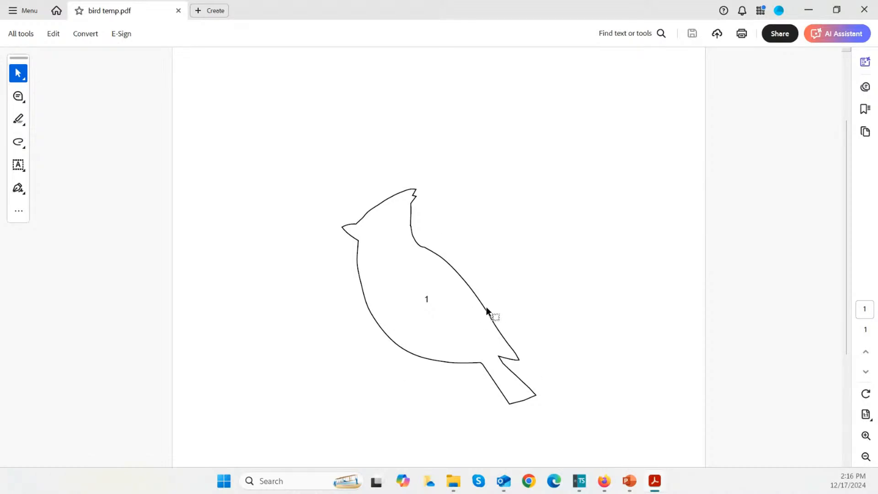
scroll(486, 307, down, 3)
ctrl+scroll(487, 308, down, 10)
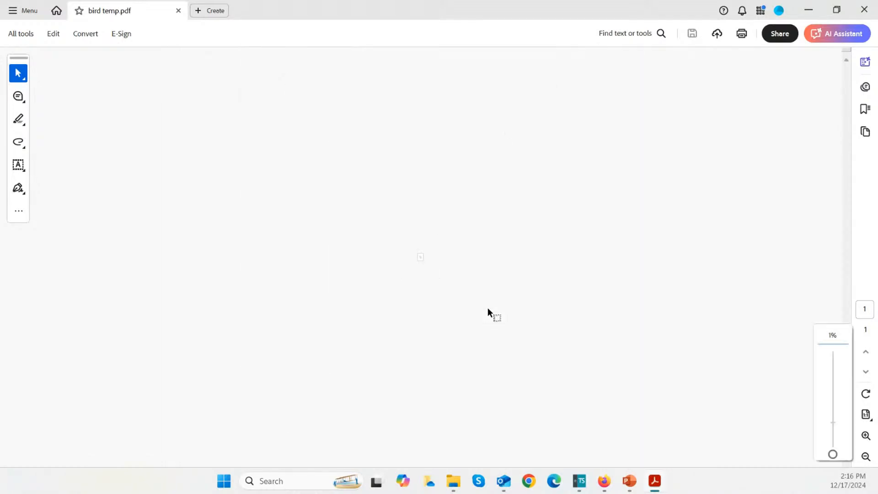
ctrl+scroll(488, 307, up, 8)
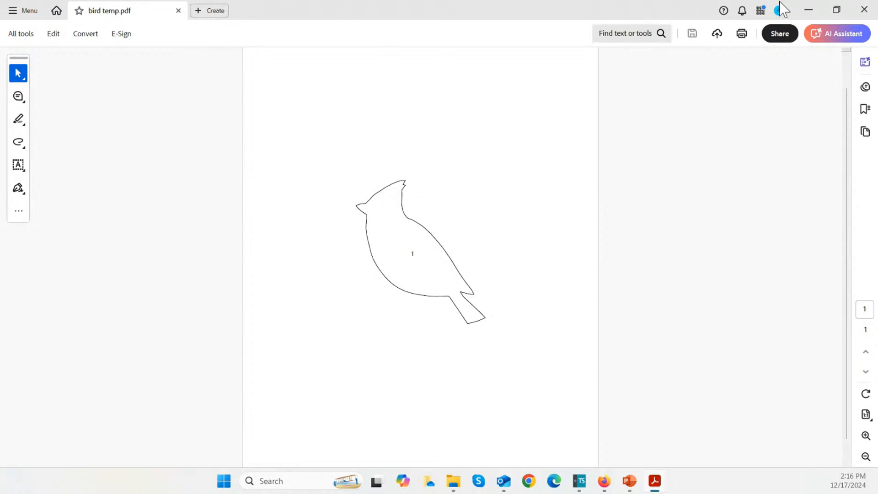
click(863, 10)
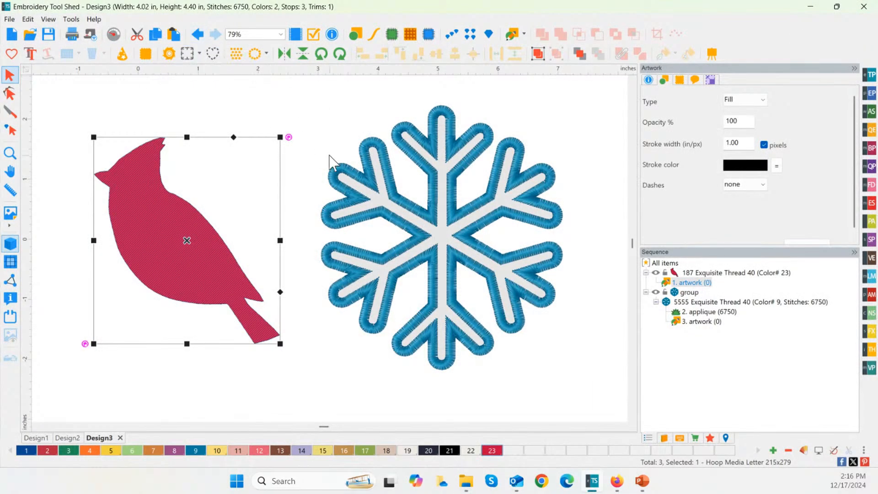
Reopen the bird in the Cutter and set the media to Media 12x12''
click(168, 55)
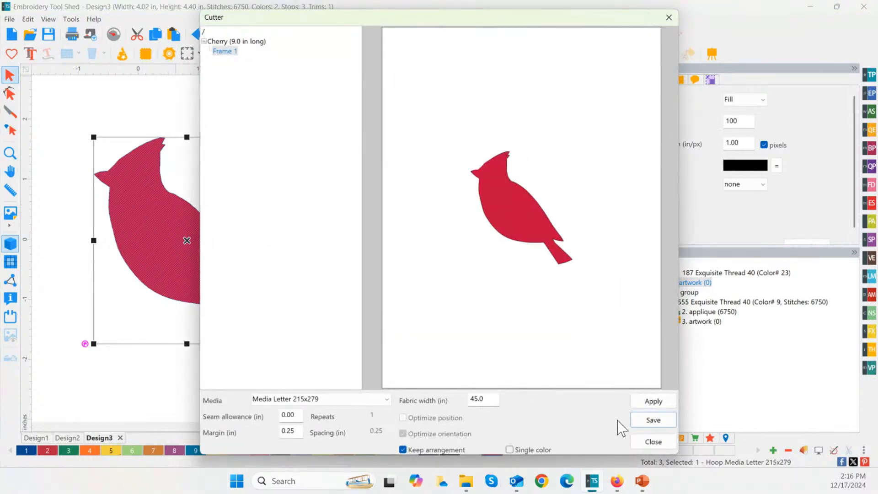
click(314, 401)
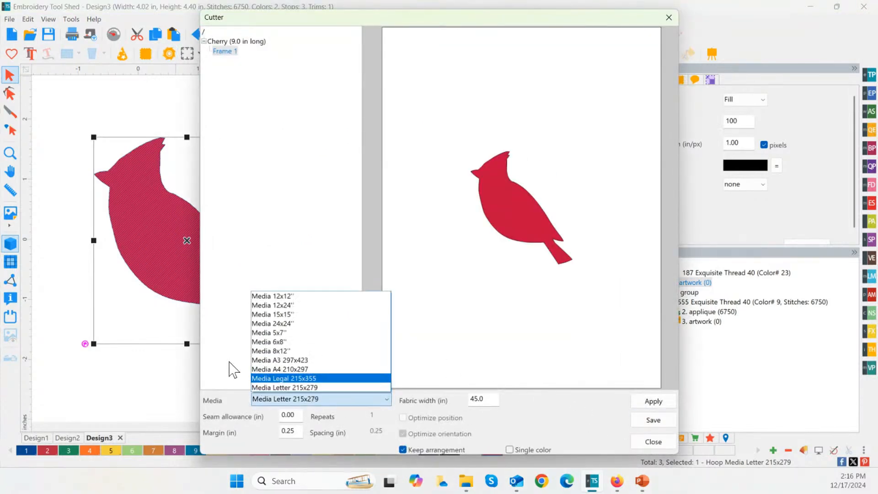
click(275, 296)
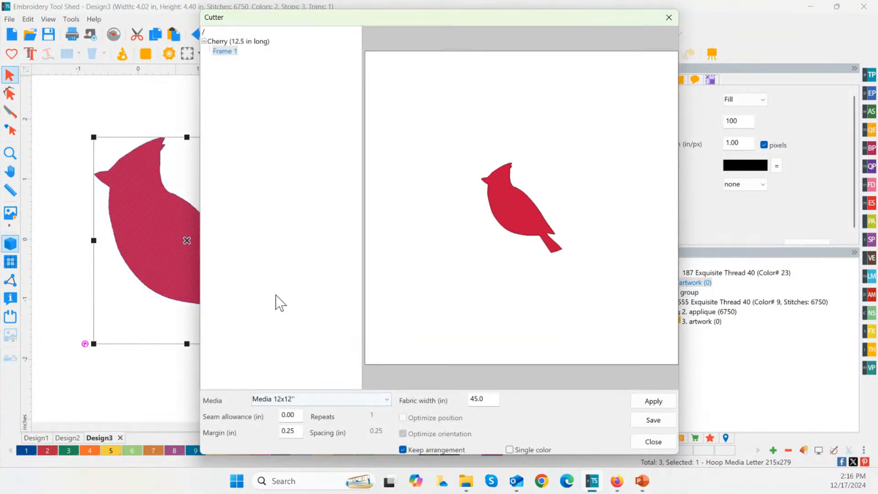
Save the single-bird cutting layout as an SVG named "bird temp" in the bird temp folder on the Desktop, overwriting existing files
click(654, 420)
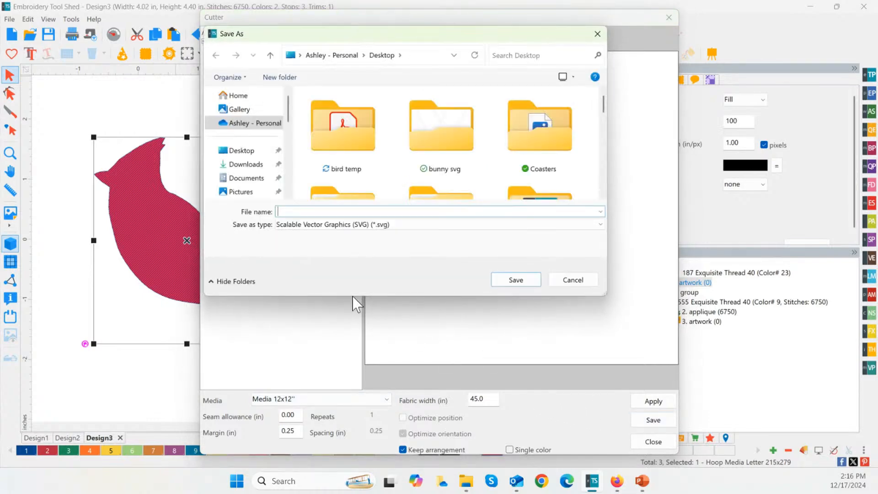
click(341, 225)
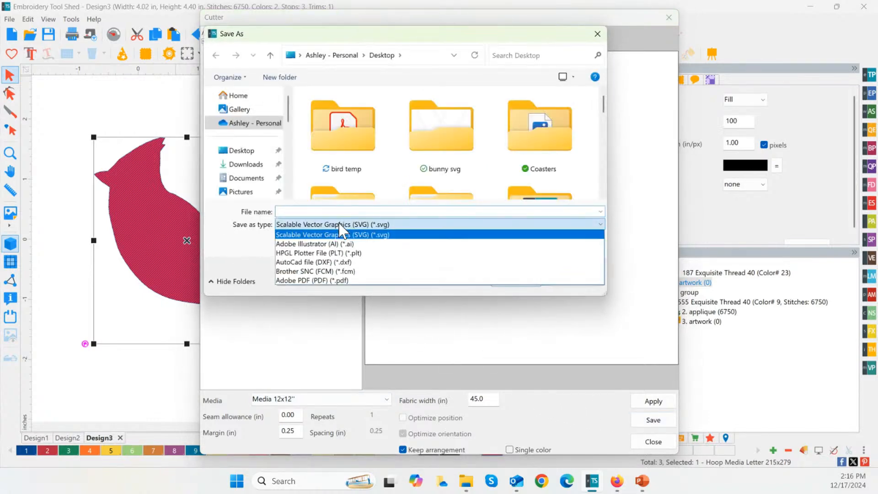
click(383, 236)
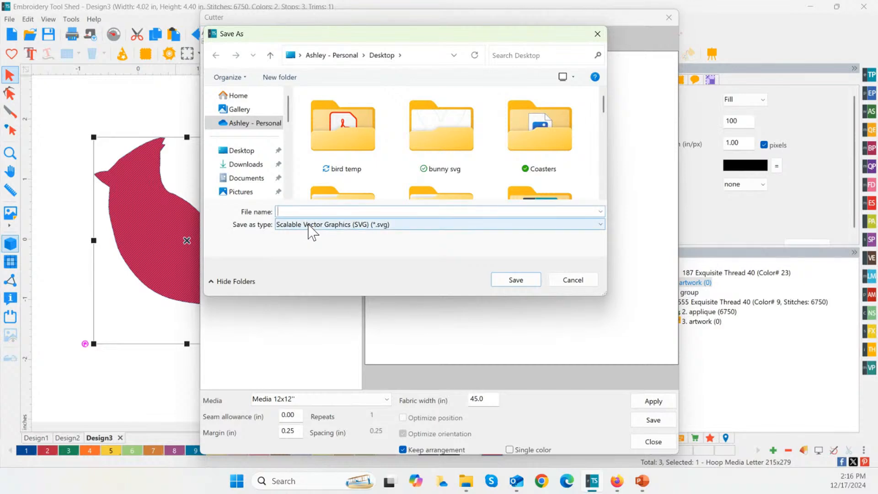
text(bird t)
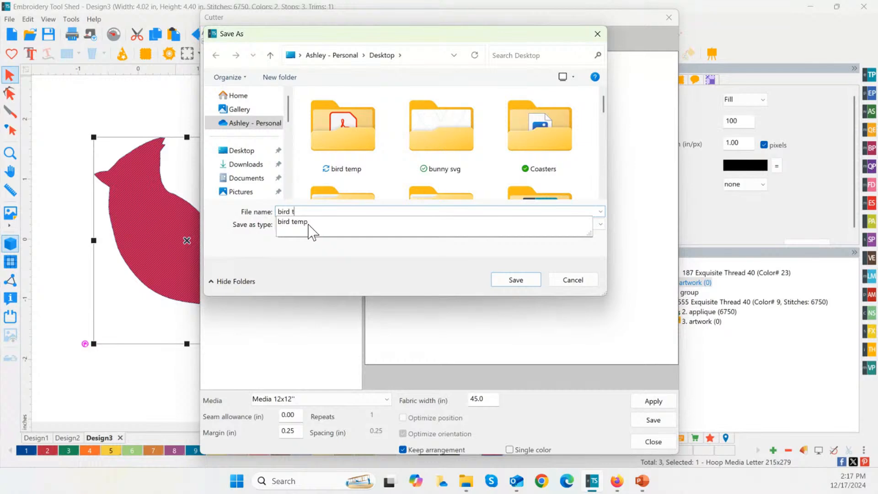
text(e)
click(308, 225)
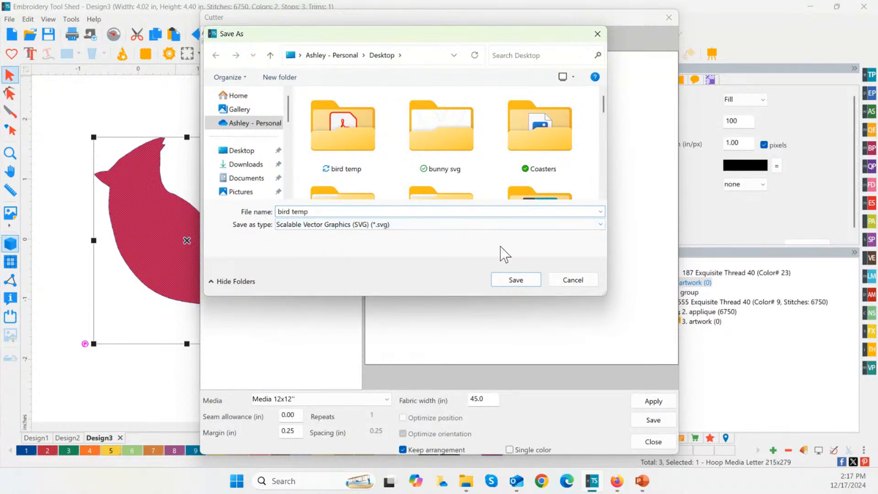
click(512, 280)
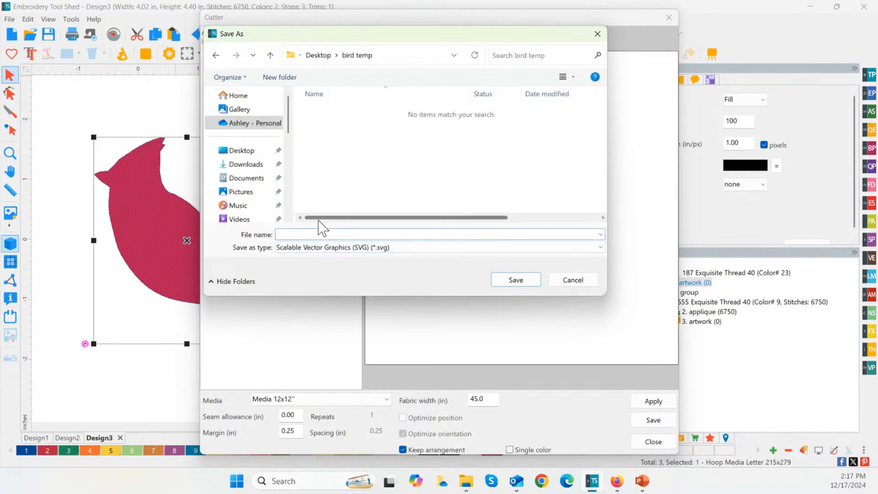
text(bird temo)
key(BackSpace)
text(p)
click(520, 280)
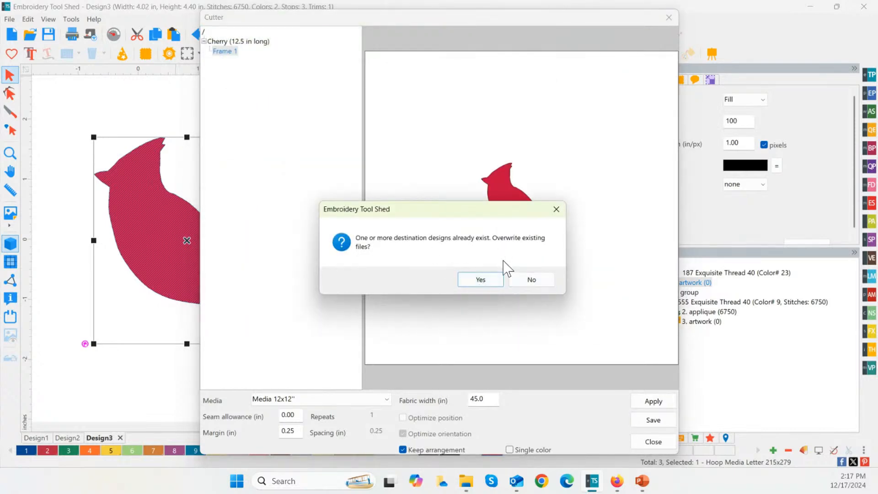
click(477, 280)
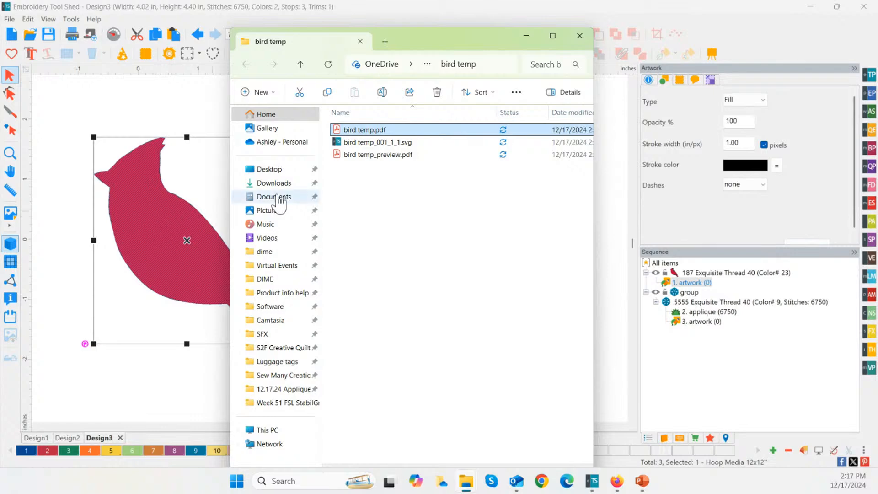
Open the exported bird temp_001_1_1.svg from its folder in Embroidery Tool Shed and select the bird
click(370, 143)
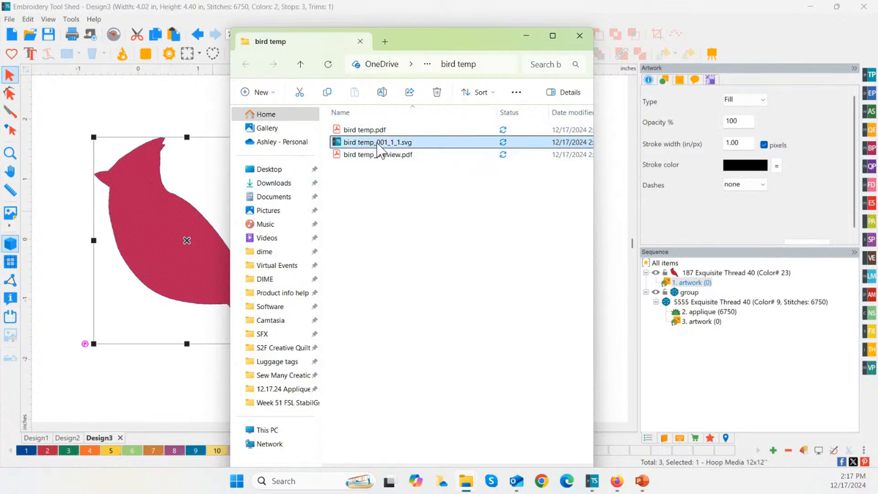
double_click(361, 143)
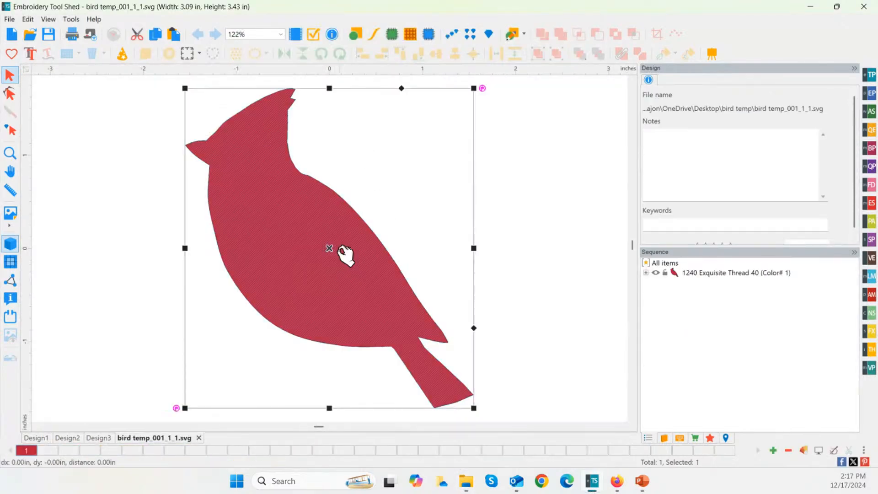
click(342, 249)
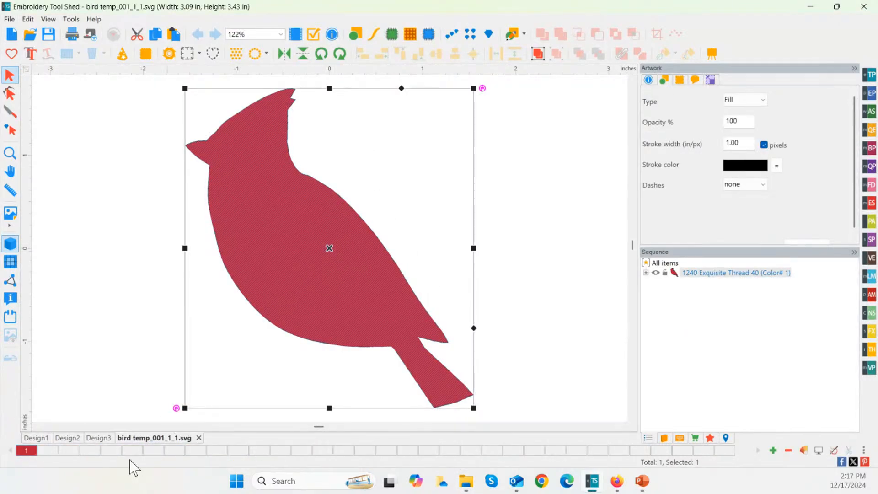
Compare the exported SVG bird with the original in Design3 and inspect its artwork item in the SVG's sequence
click(97, 438)
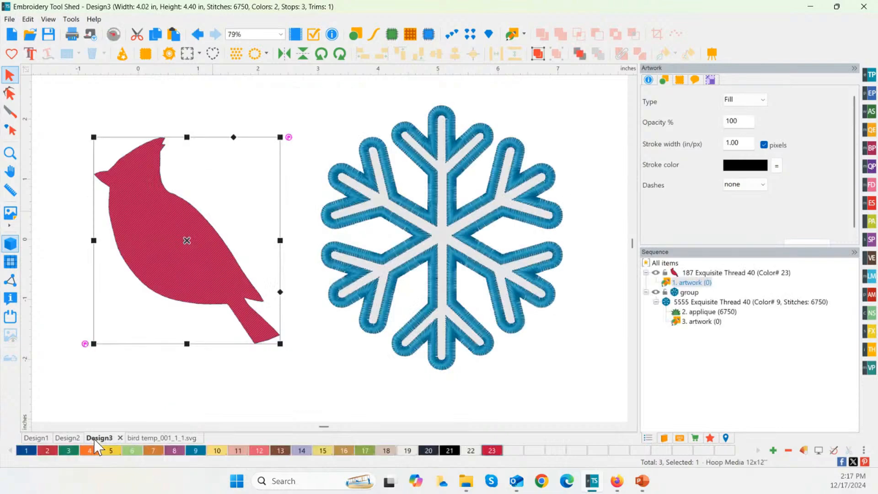
click(155, 438)
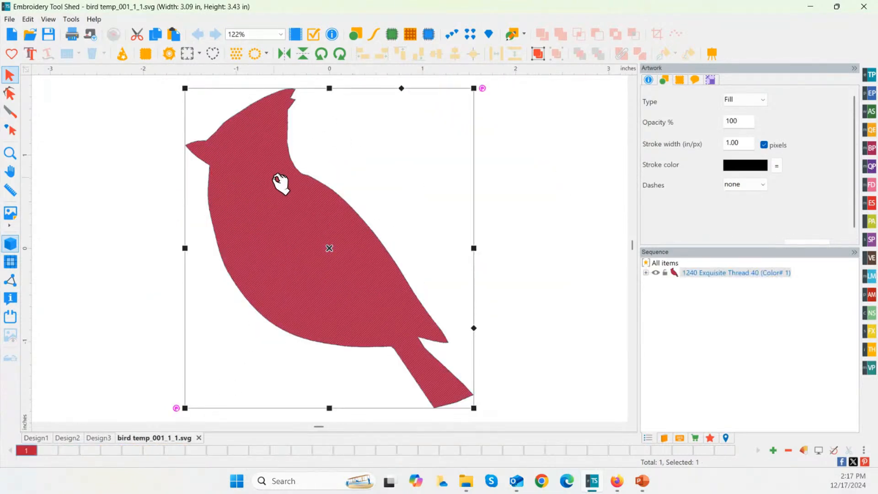
click(646, 273)
click(684, 282)
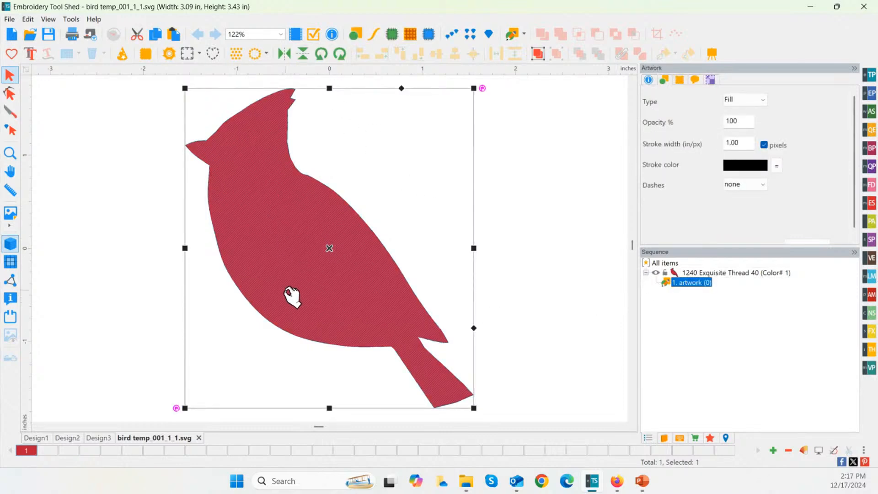
Return to Design3 and check which sequence items belong to the snowflake and to the bird
click(100, 438)
click(432, 270)
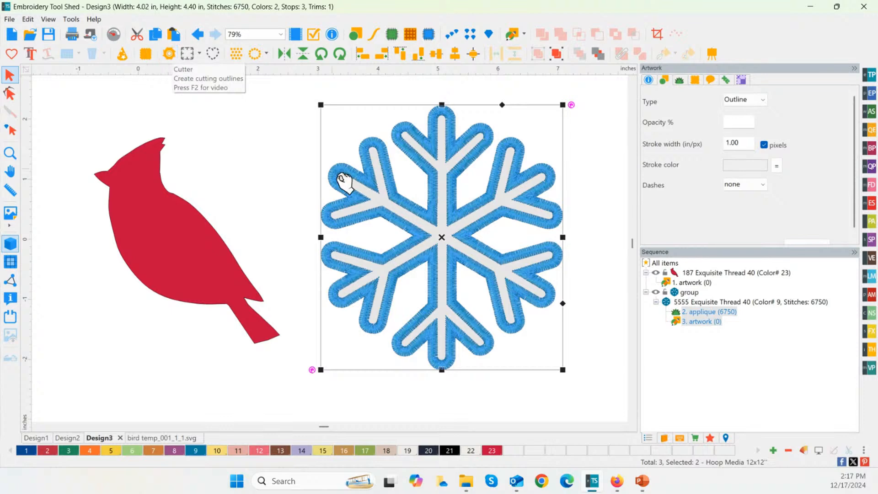
click(231, 257)
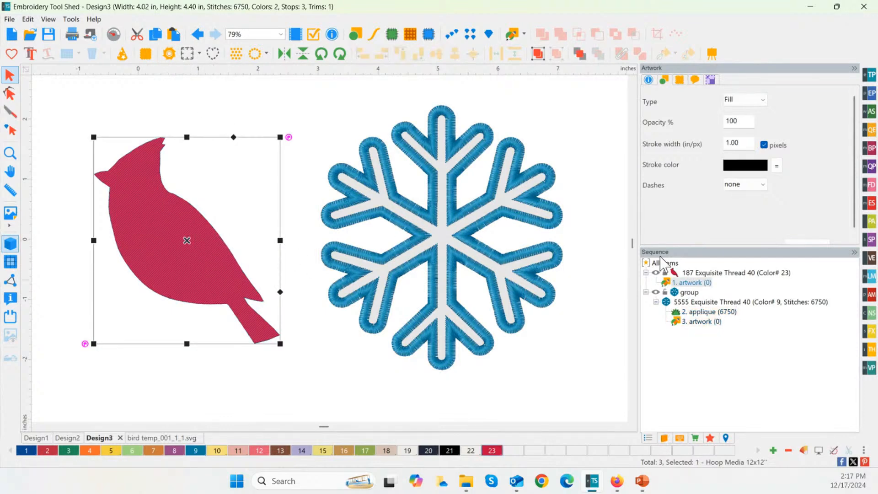
click(708, 285)
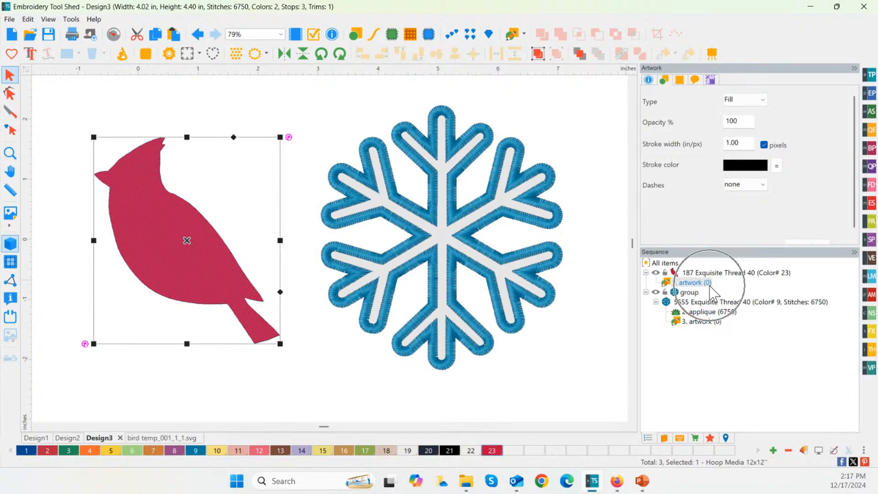
Ungroup the snowflake's applique and artwork items in Design3 and clear the selection
click(467, 239)
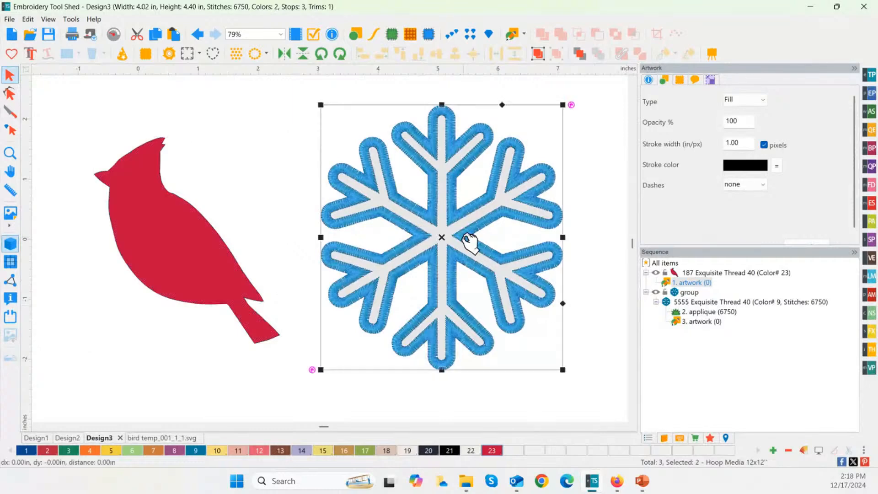
click(718, 313)
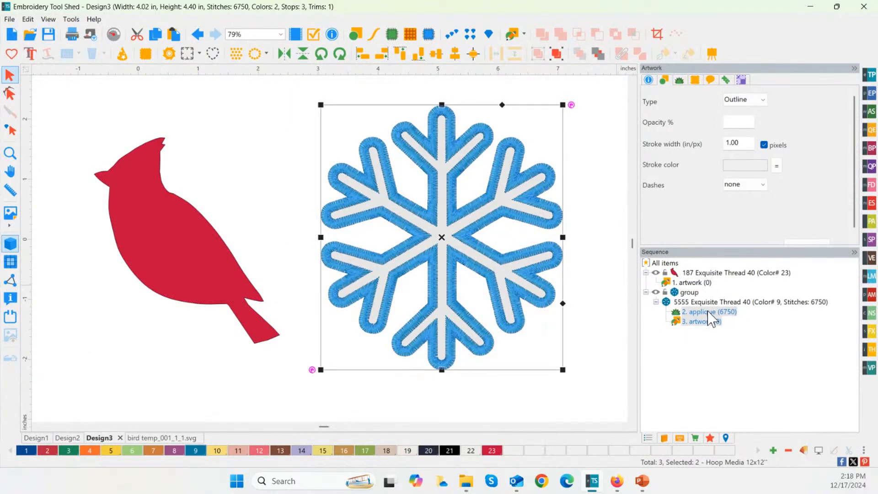
click(700, 312)
click(690, 292)
key(ctrl+u)
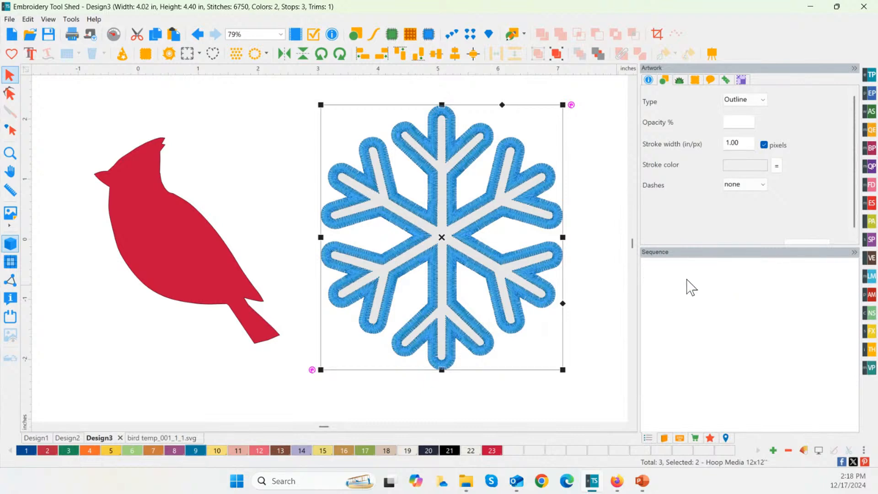
click(732, 320)
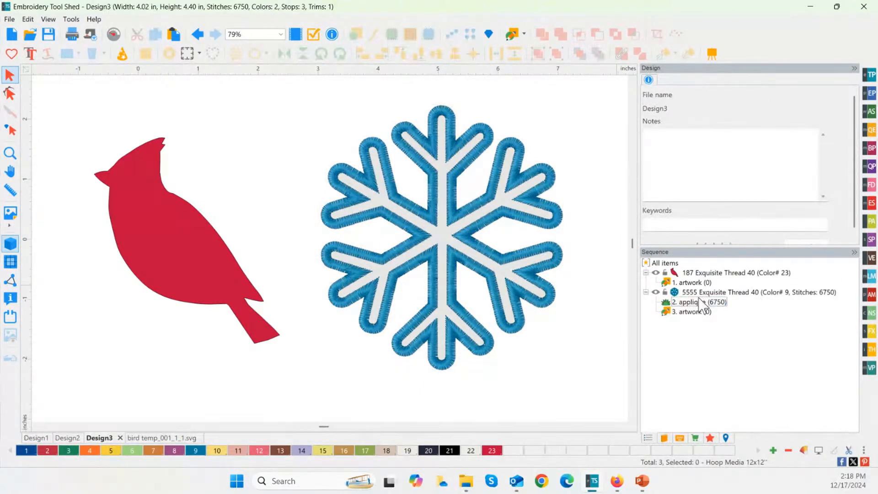
Compare the snowflake's two ungrouped items and delete its separate artwork item, keeping the applique
click(706, 302)
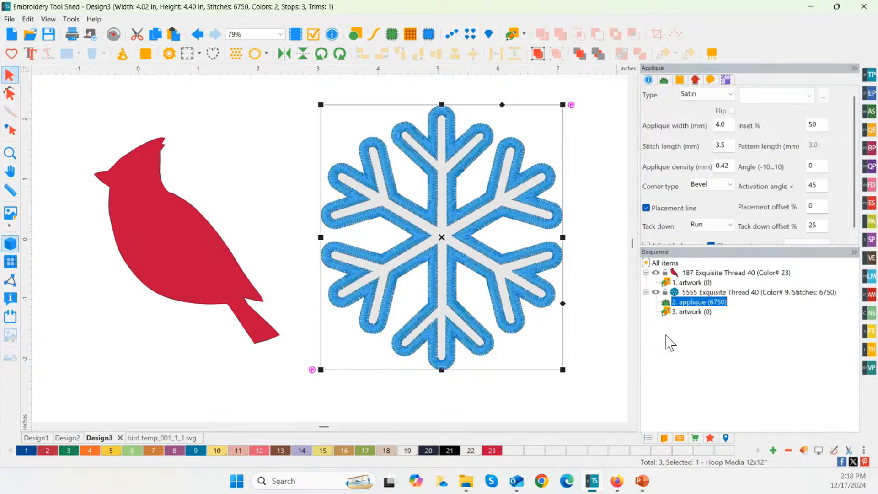
click(686, 312)
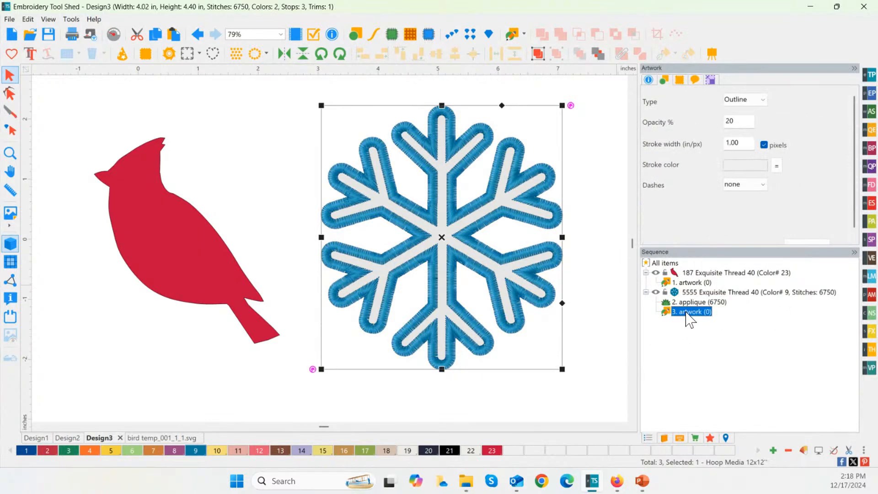
click(695, 303)
click(693, 313)
key(Delete)
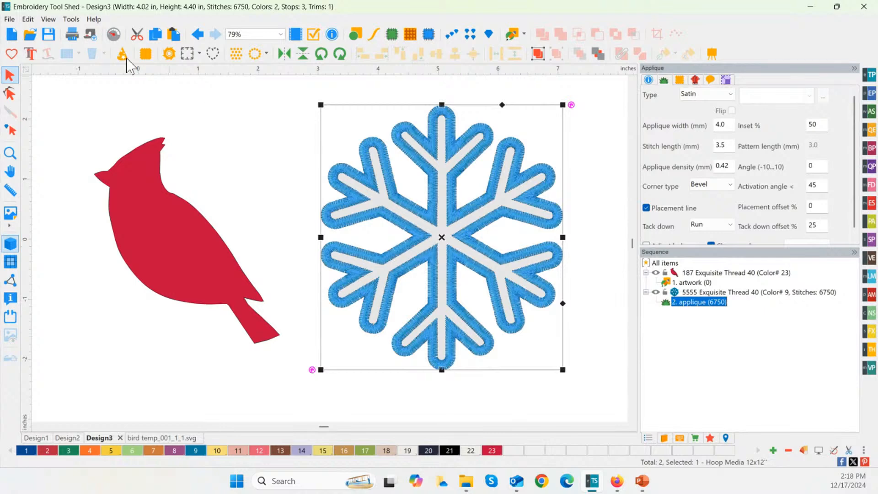
Simulate the snowflake applique's stitching through the placement line, tack down and start of the satin, and exit the simulation
click(113, 35)
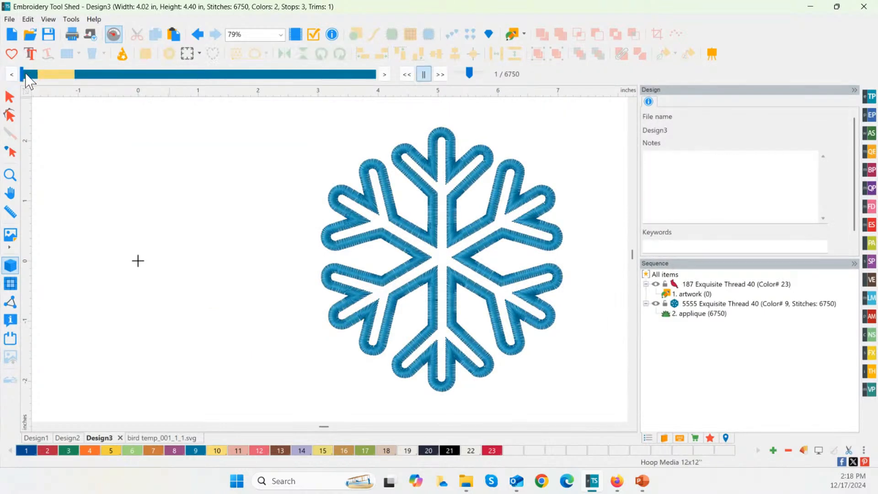
drag(25, 82, 102, 76)
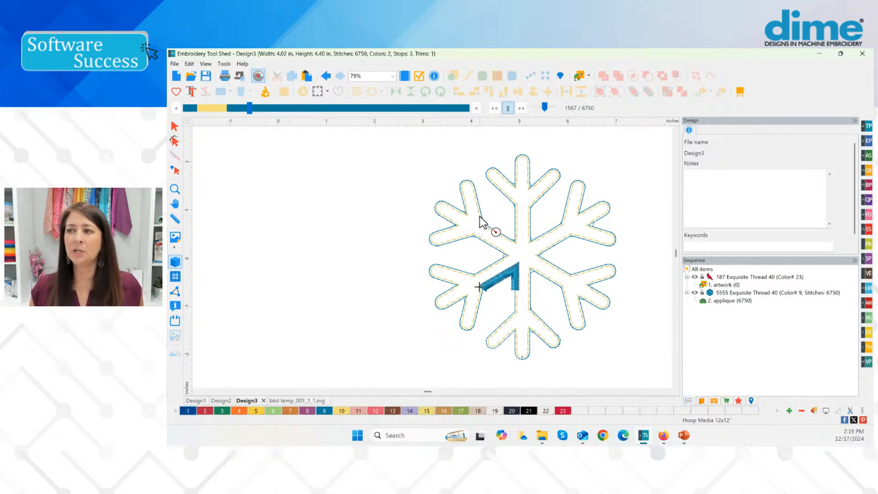
click(174, 126)
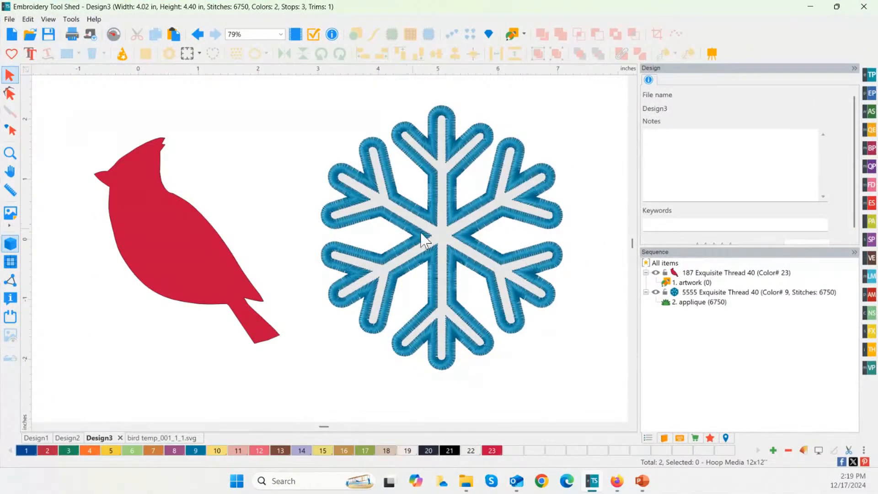
Preview the snowflake applique's cutting shape in the Cutter and close it without saving
click(404, 228)
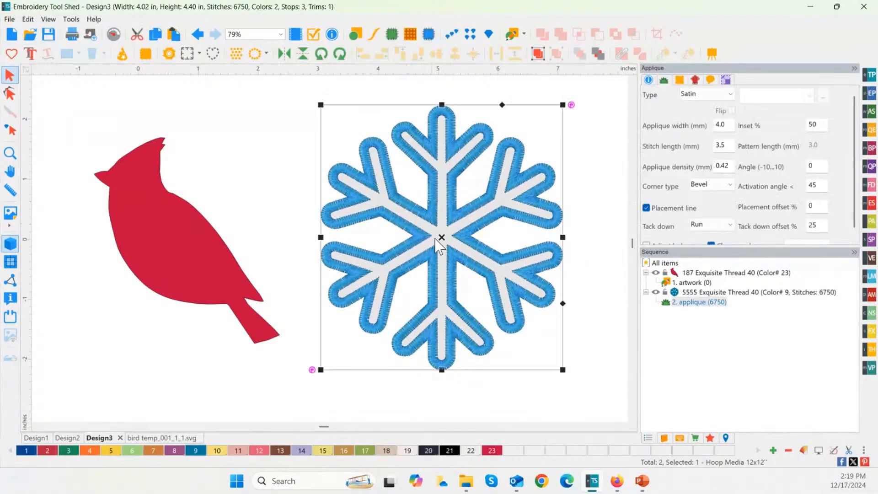
click(169, 53)
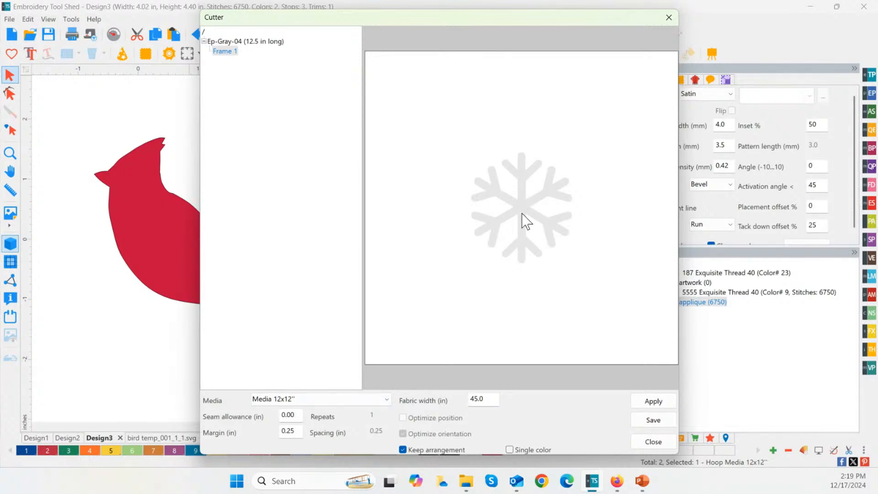
click(668, 18)
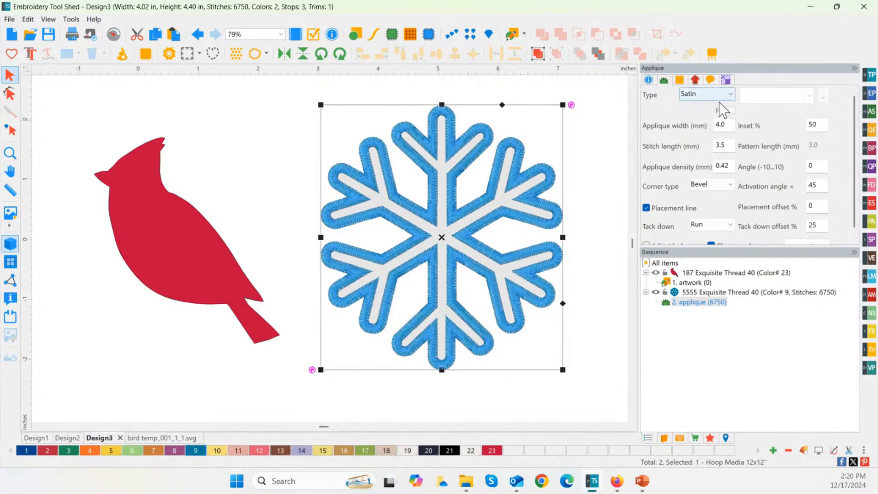
Set the snowflake applique's tack down offset to 0% and apply the change
double_click(816, 124)
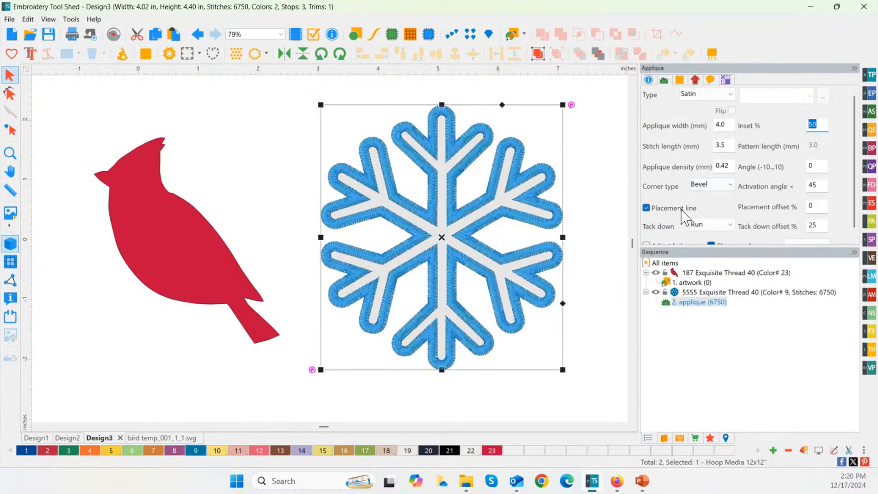
scroll(688, 219, down, 1)
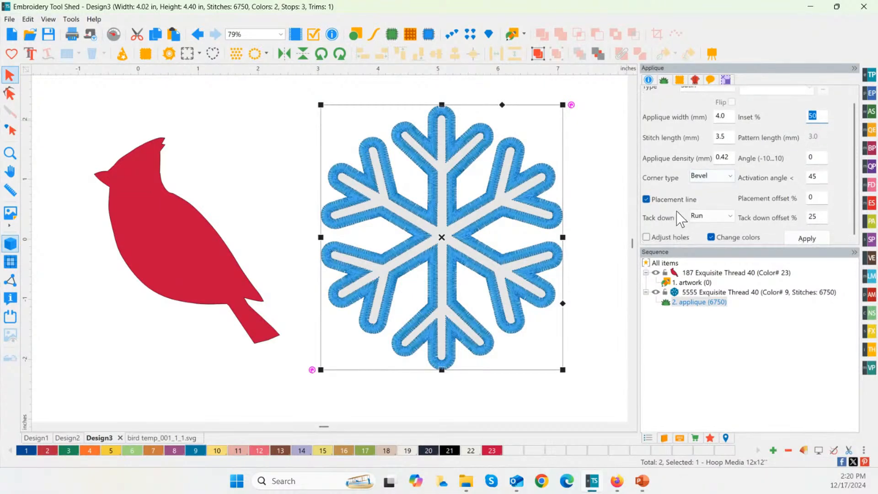
click(816, 197)
click(816, 218)
text(0)
click(813, 243)
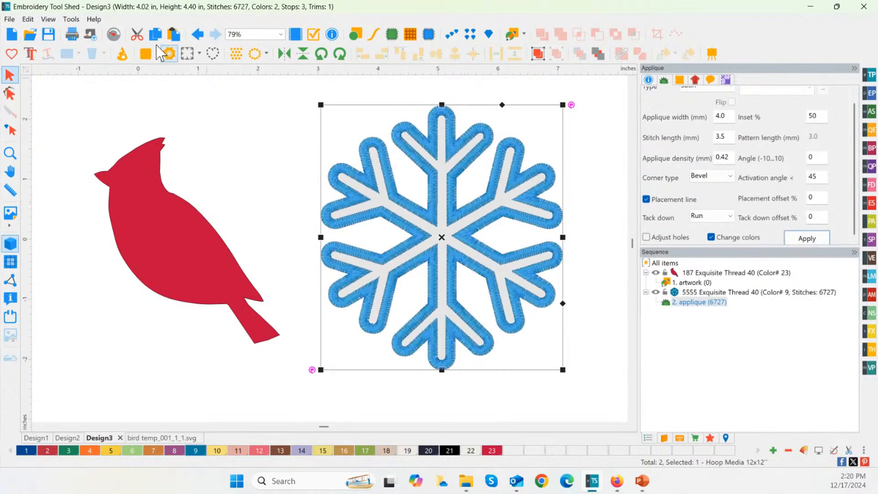
Simulate the snowflake applique's stitching from the placement line into the tack down and exit the simulation
click(113, 34)
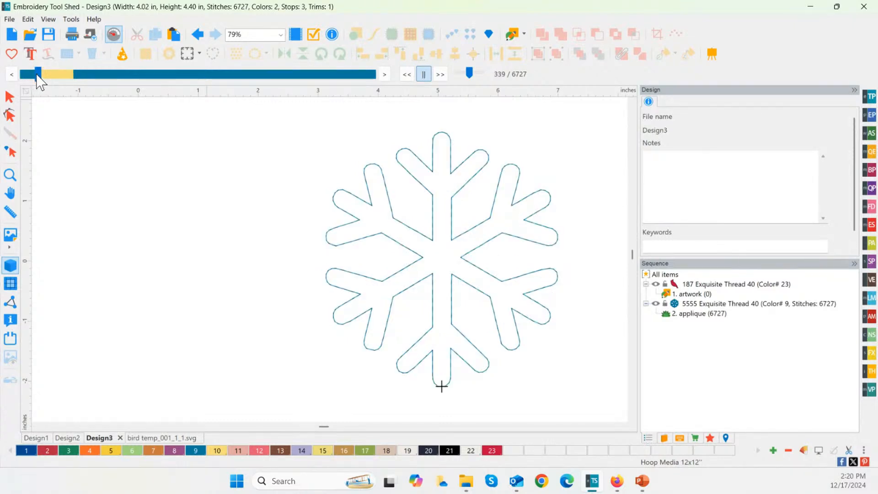
drag(44, 75, 62, 77)
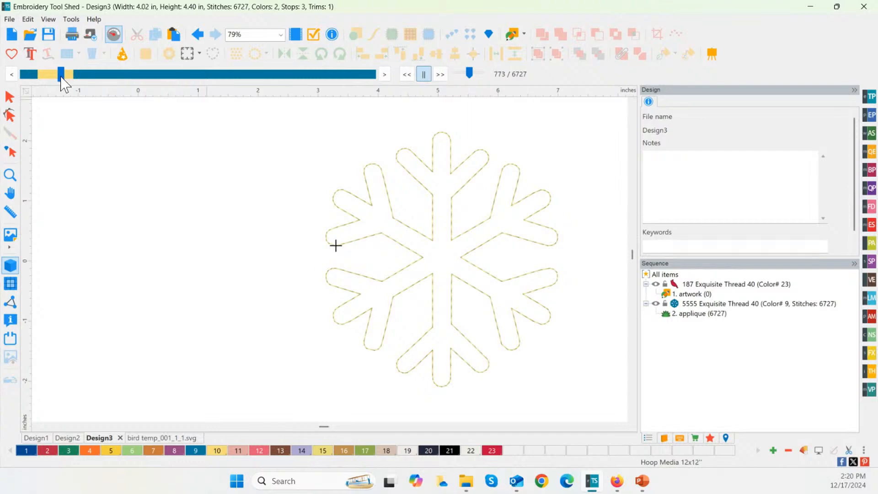
click(9, 96)
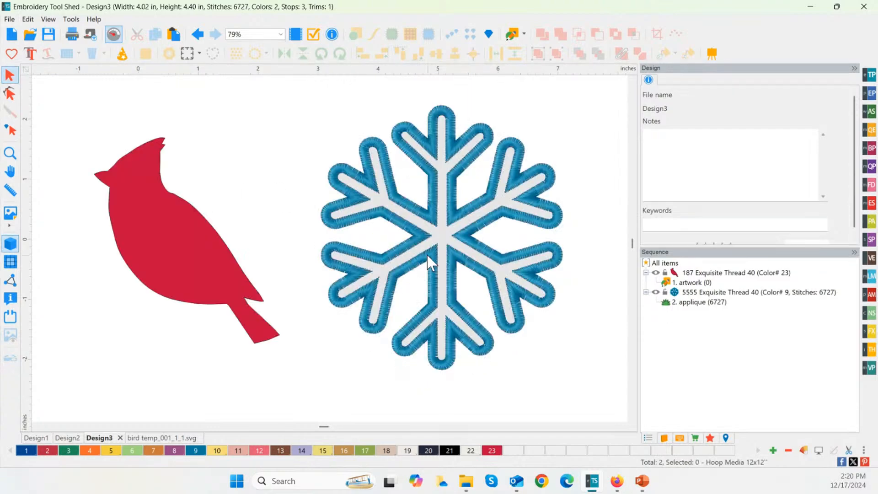
Open the snowflake applique in the Cutter and apply a 0.05 in seam allowance to its cutting shape
click(411, 227)
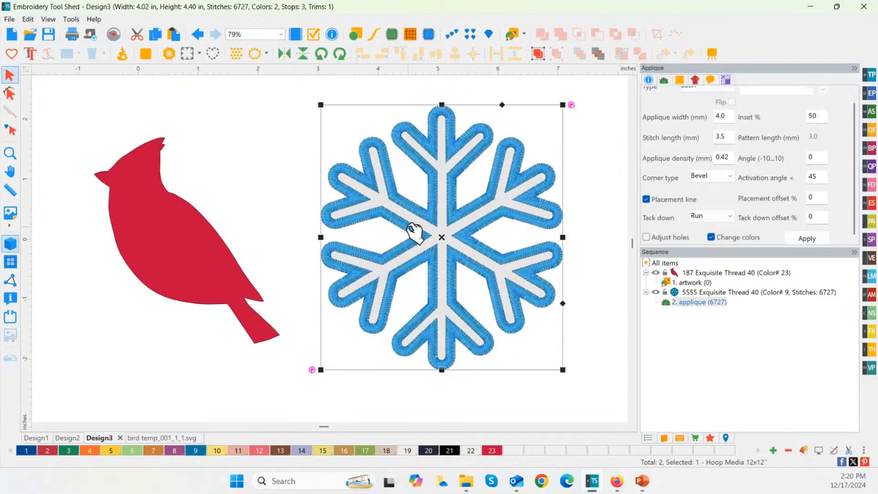
click(169, 55)
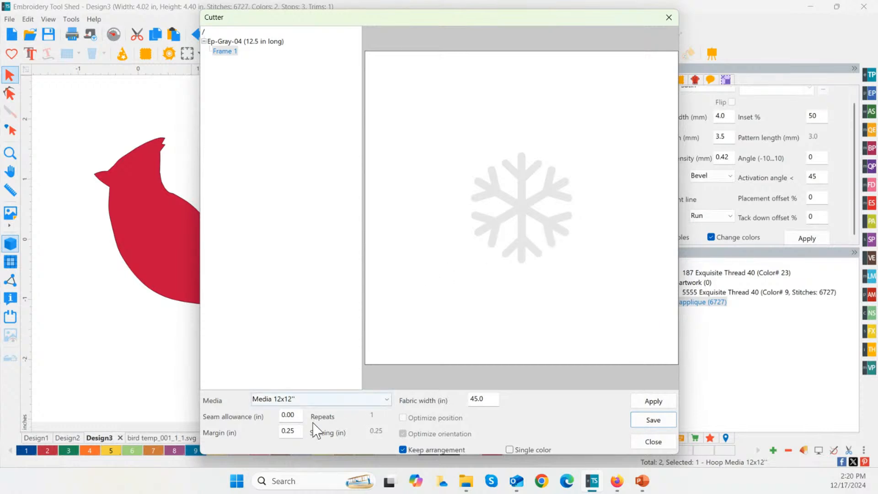
click(302, 416)
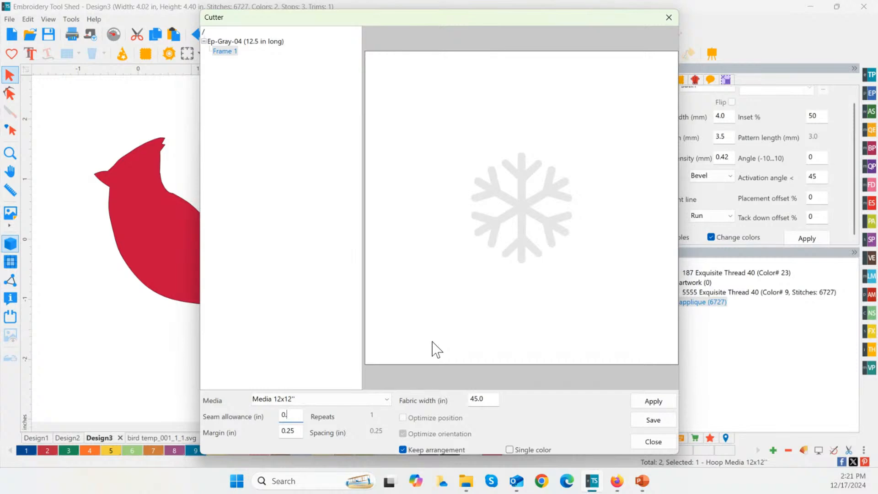
text(6)
key(Left)
key(Left)
key(BackSpace)
click(297, 417)
click(656, 408)
Set the cutting media to Media 5x7'' and close the Cutter without saving
click(311, 399)
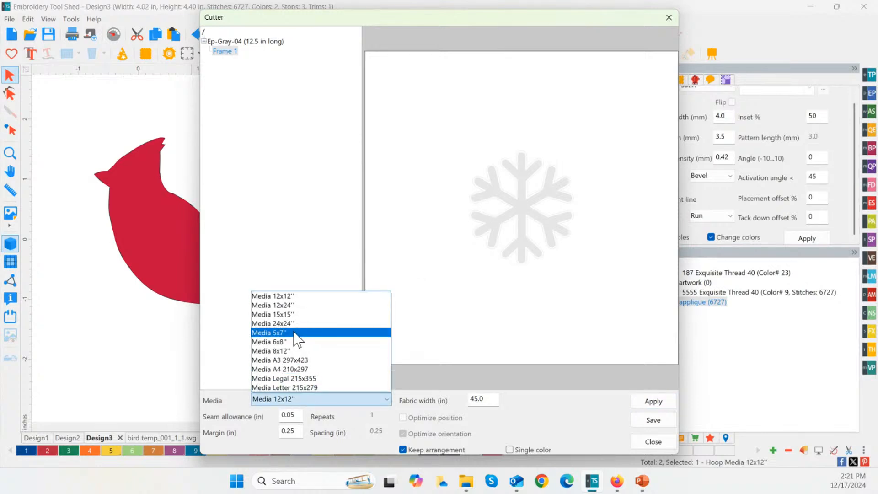
click(296, 333)
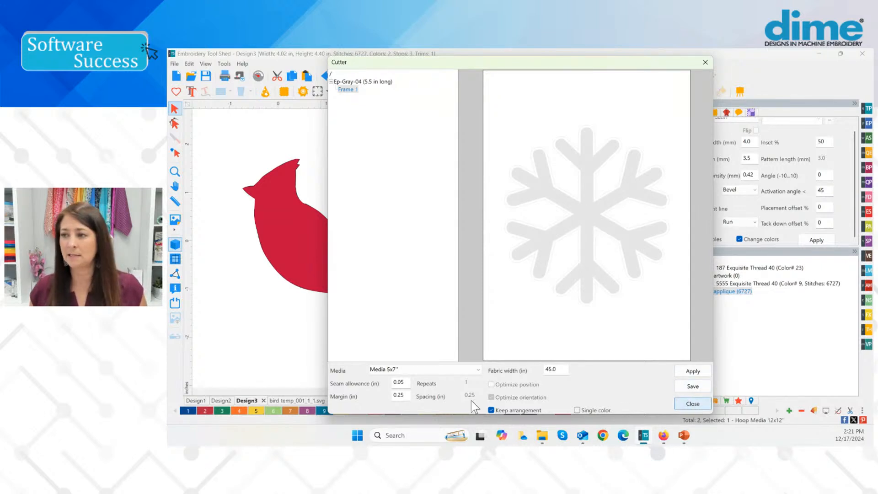
click(692, 403)
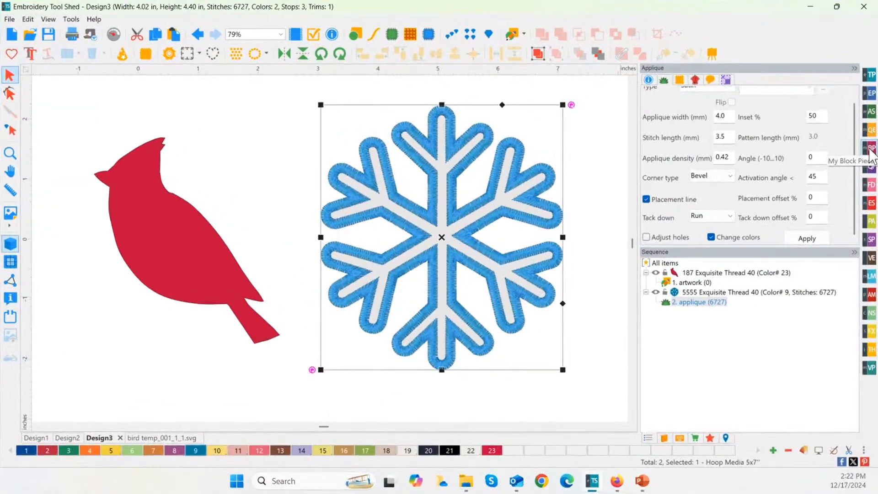
Open the snowflake applique in My Block Piecer's Cutter and set the hoop to Media 12x12''
click(870, 148)
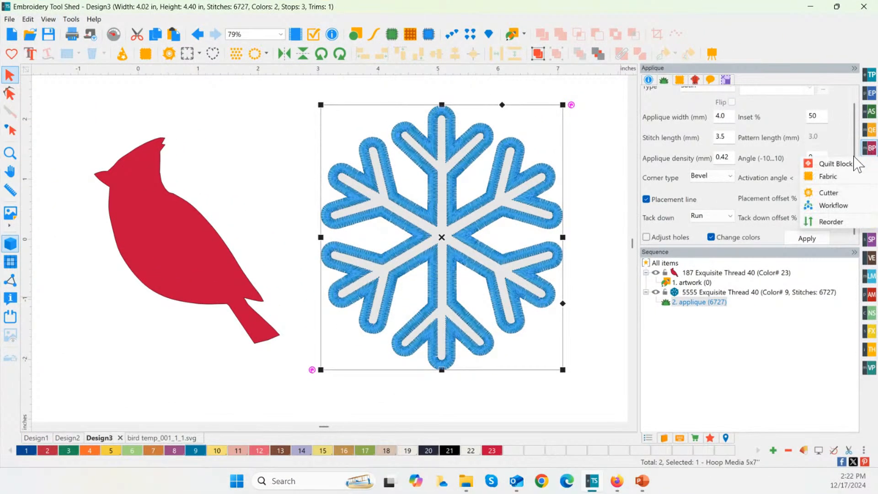
click(833, 194)
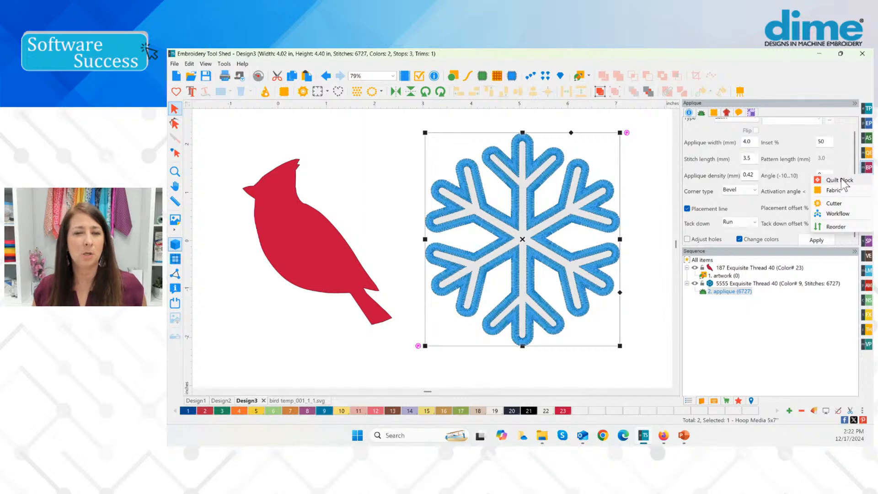
click(841, 205)
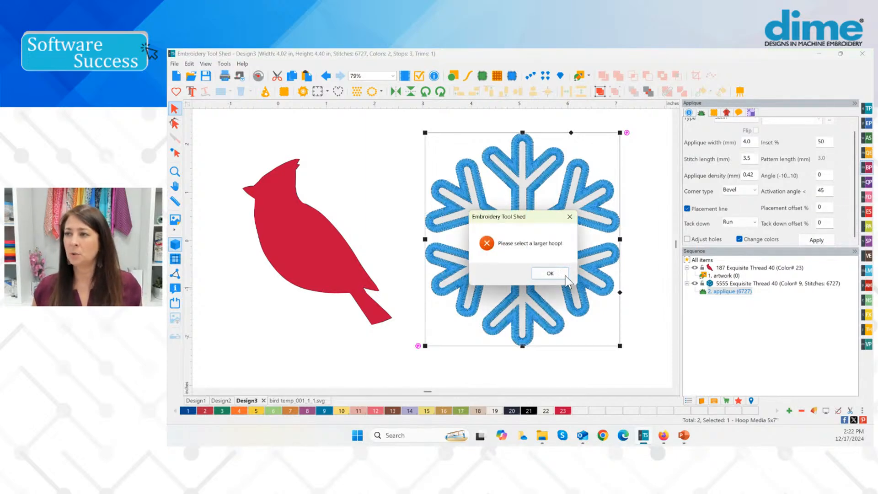
click(549, 273)
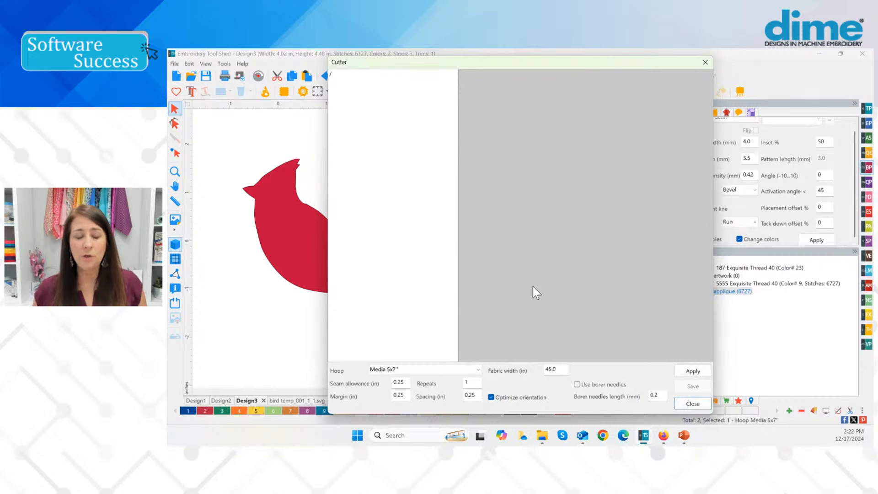
click(402, 369)
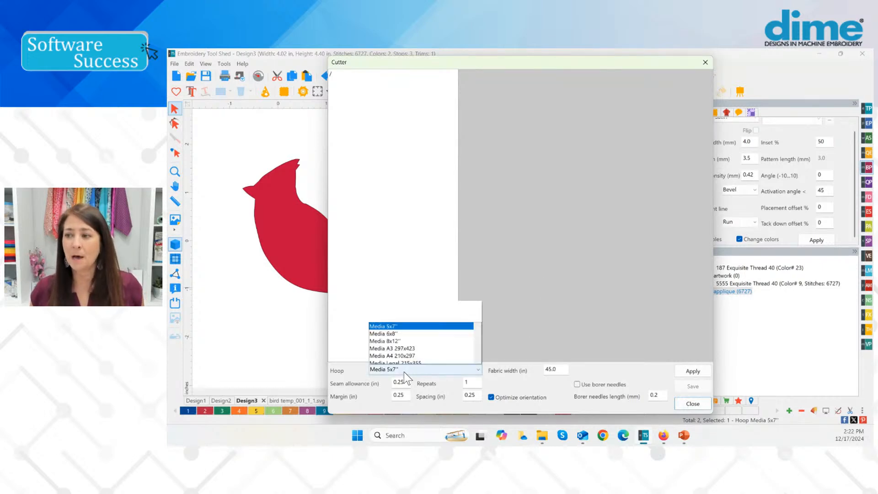
scroll(387, 229, up, 2)
scroll(388, 228, up, 6)
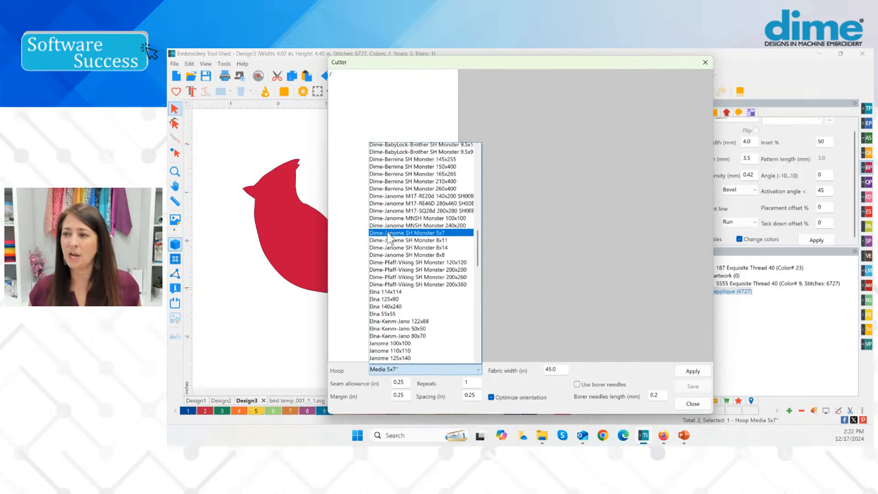
scroll(419, 264, down, 2)
scroll(428, 280, down, 3)
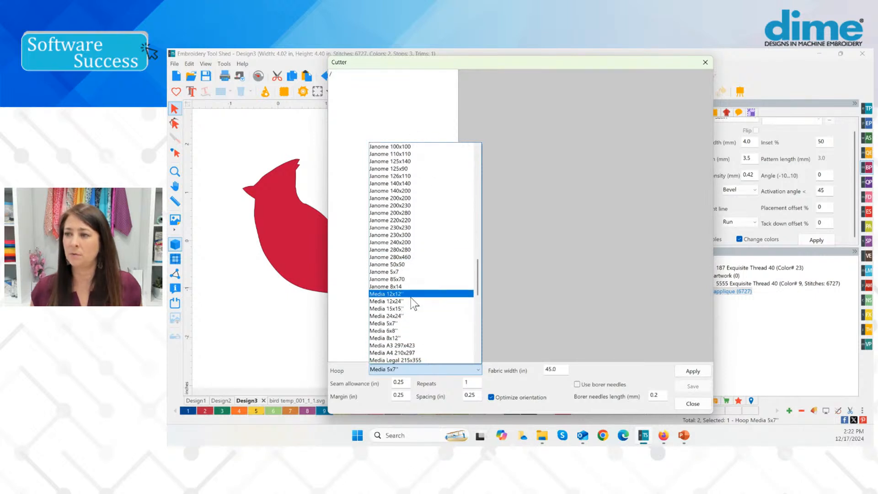
click(401, 294)
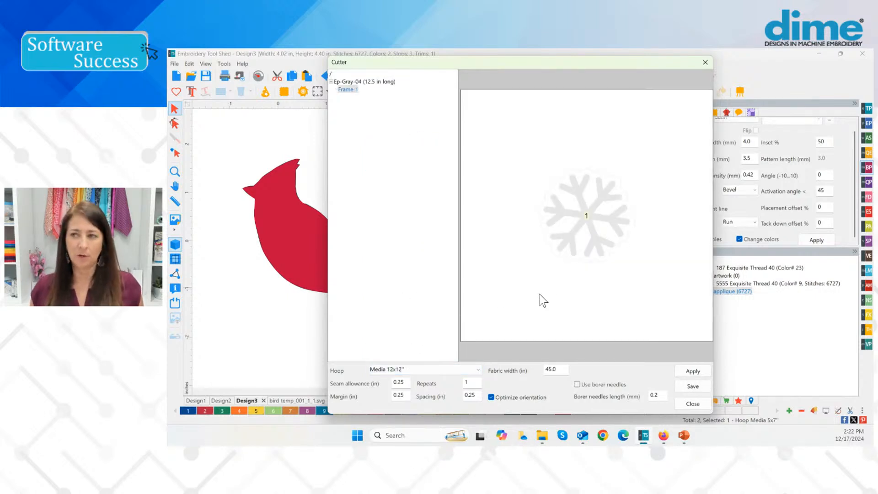
Apply a 0.0 in seam allowance to the snowflake's cutting shape and close the Cutter without saving
click(402, 381)
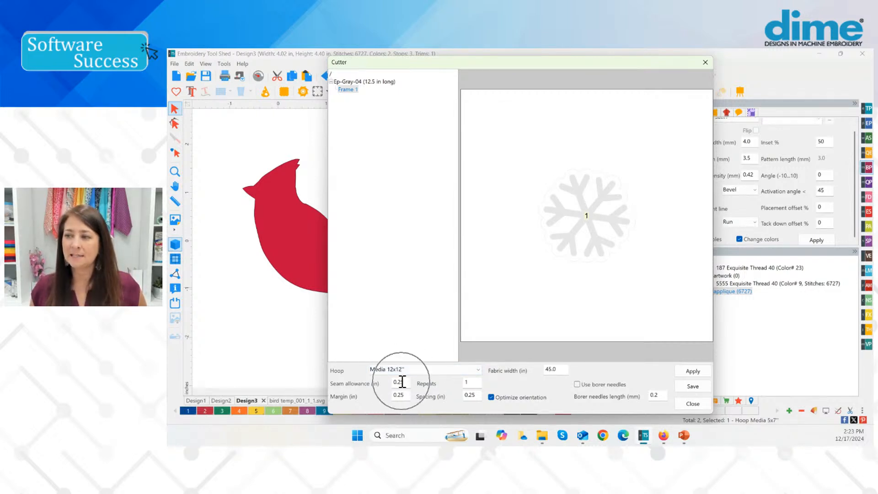
click(409, 383)
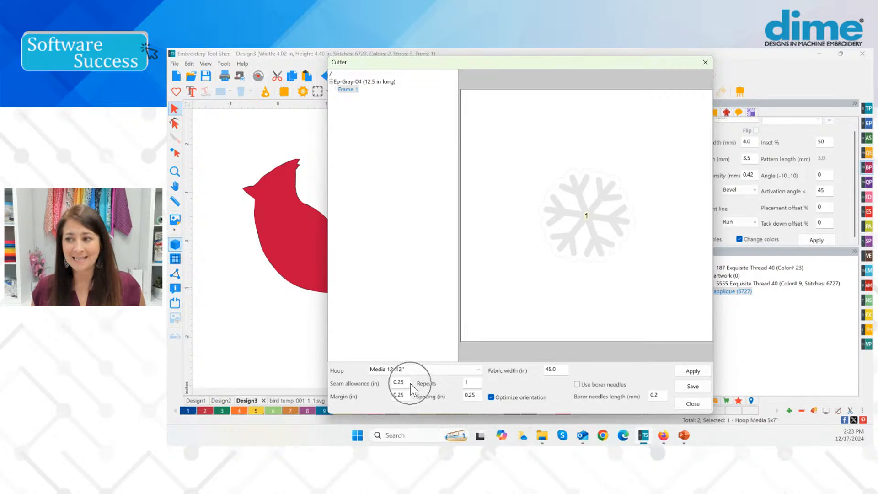
text(0)
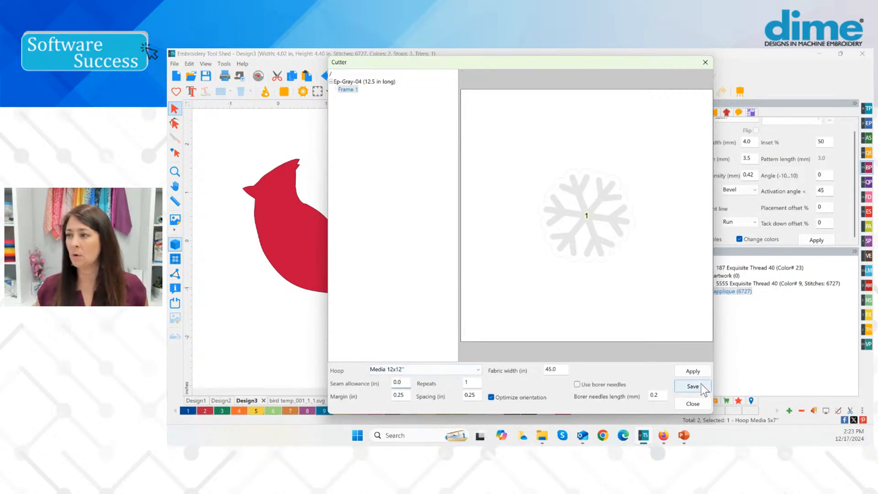
click(700, 371)
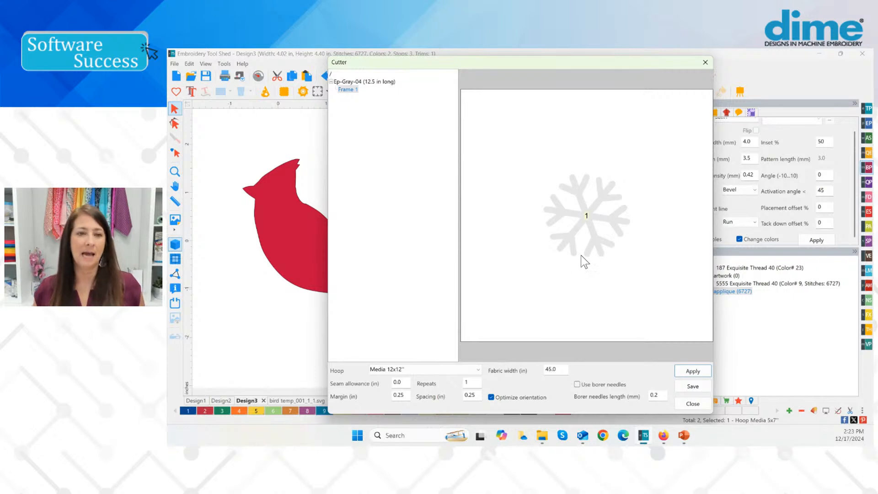
click(406, 382)
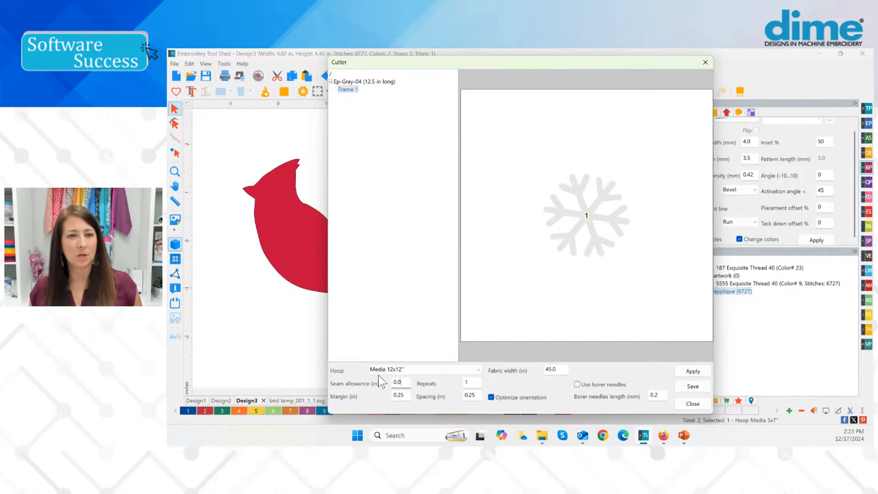
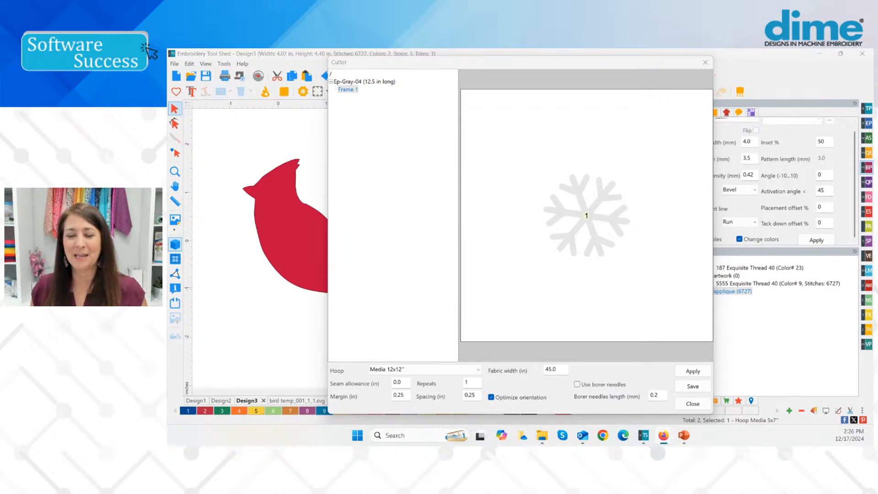
click(706, 62)
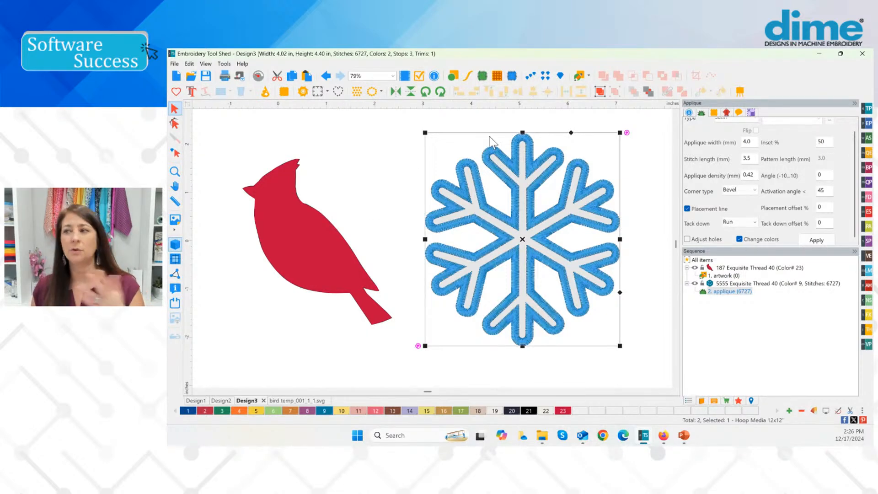
Create a new design and insert the Accuquilt Compatible quilt block accu (05) at 8x8 in
click(175, 75)
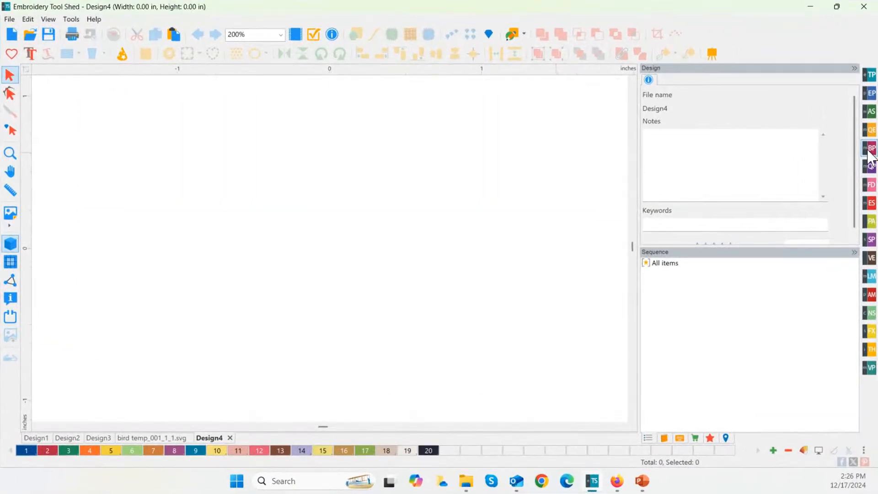
click(867, 167)
click(830, 164)
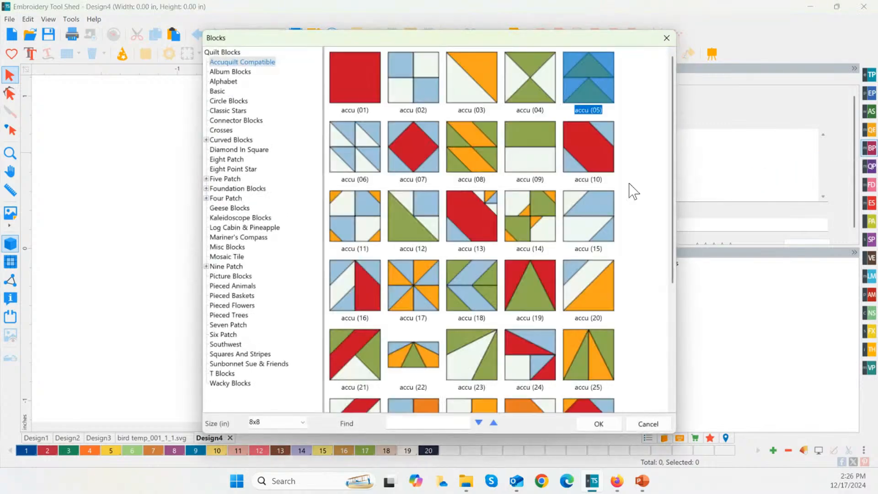
double_click(589, 89)
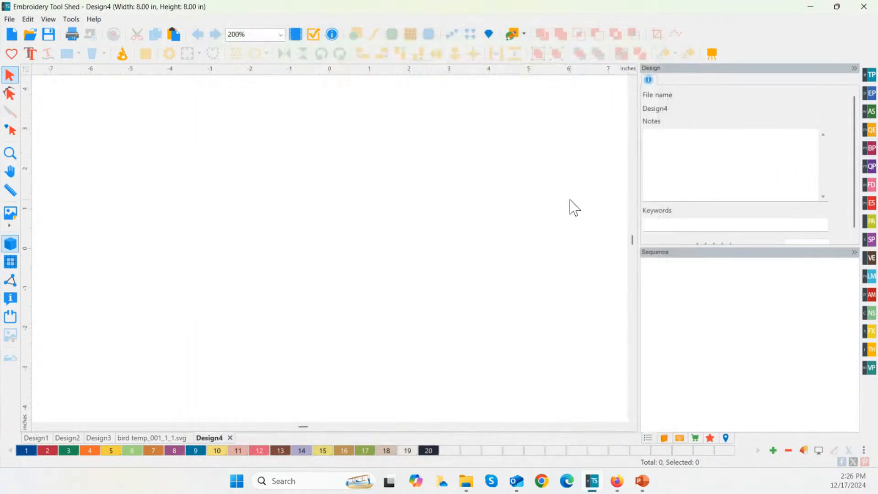
Resize the whole quilt block to 4 in wide and 4 in high
click(711, 83)
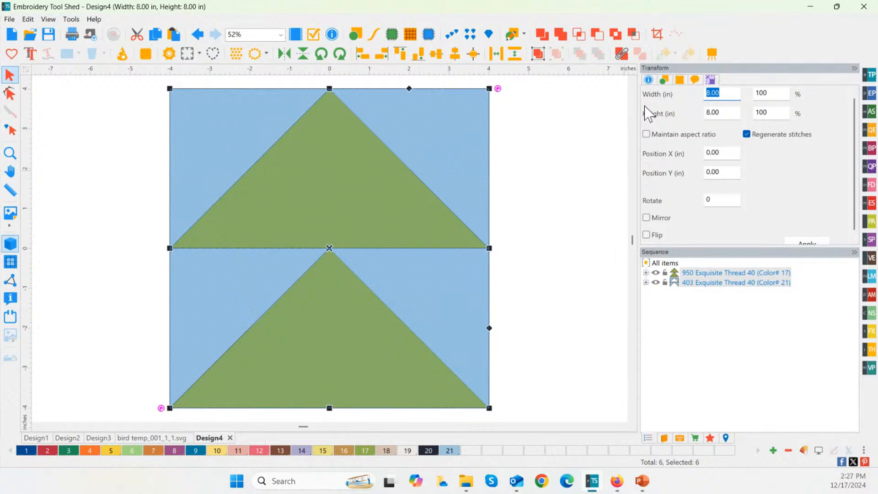
text(4)
click(806, 241)
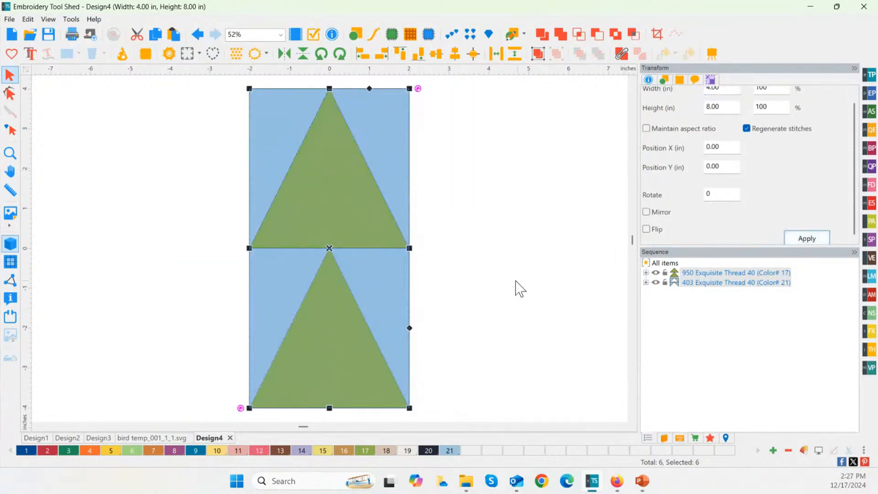
double_click(726, 107)
text(4)
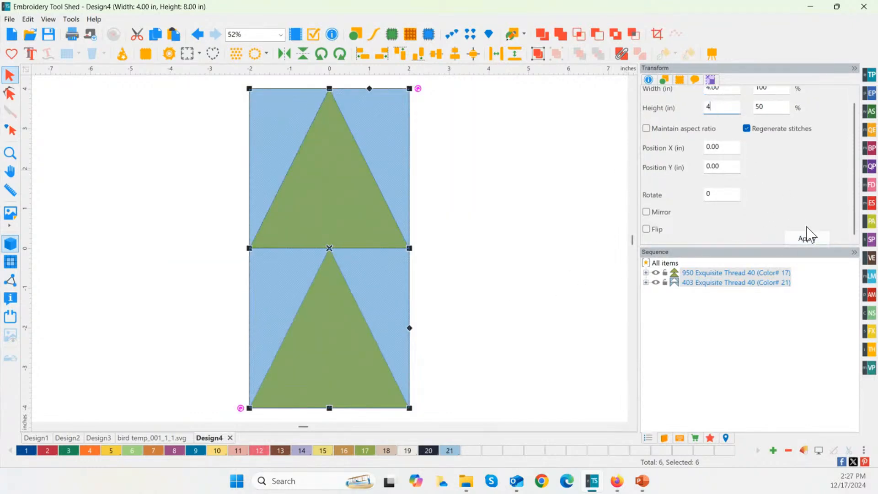
click(807, 236)
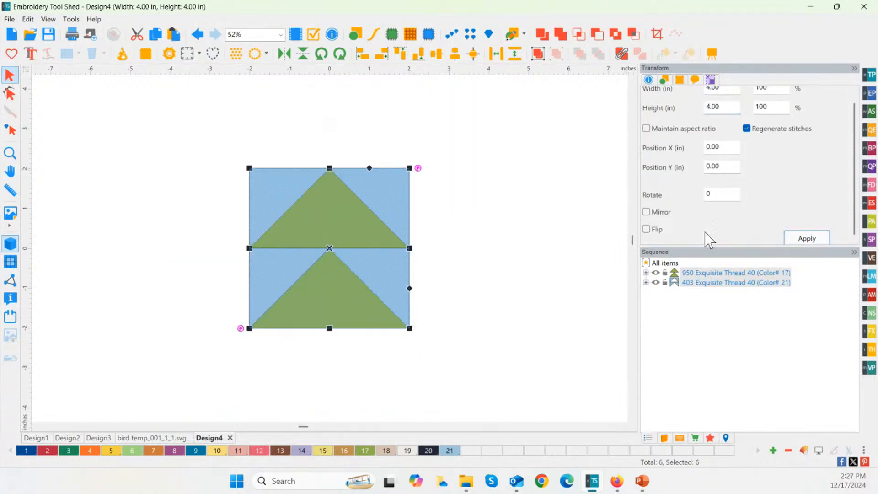
Expand the block's green and blue color groups in the sequence and select all of its artwork pieces
click(263, 134)
drag(213, 149, 471, 394)
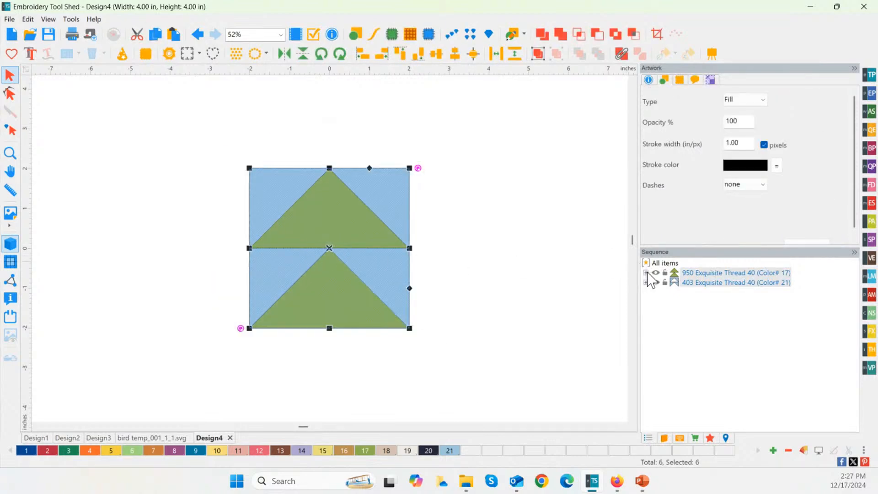
click(646, 273)
click(645, 301)
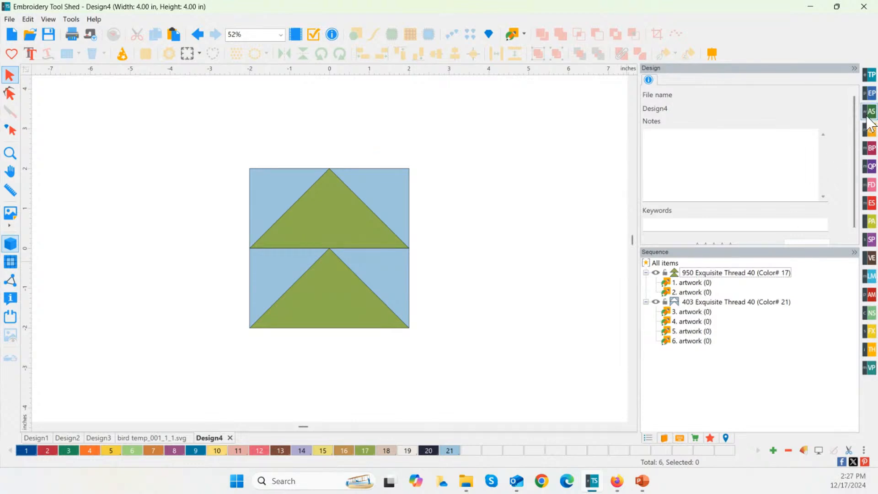
click(870, 149)
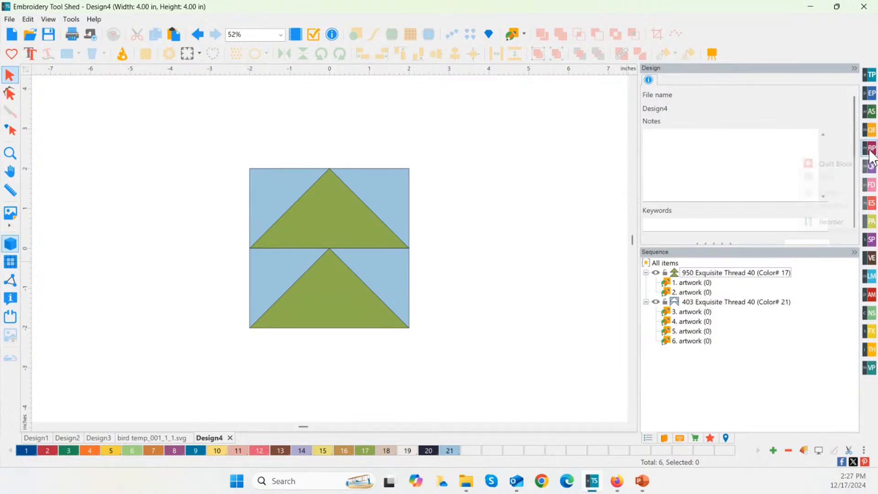
drag(165, 188, 519, 399)
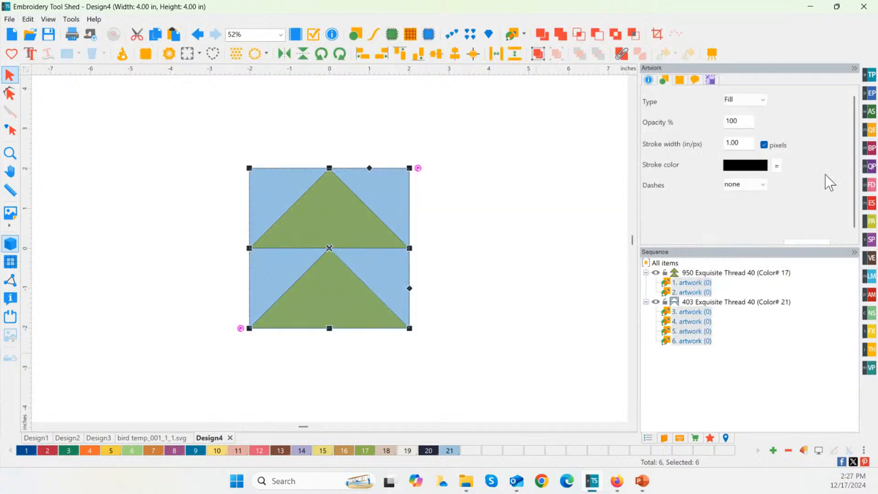
Open the quilt-block Cutter for the selected pieces and view the green and Chambray Blue cutting frames
click(871, 149)
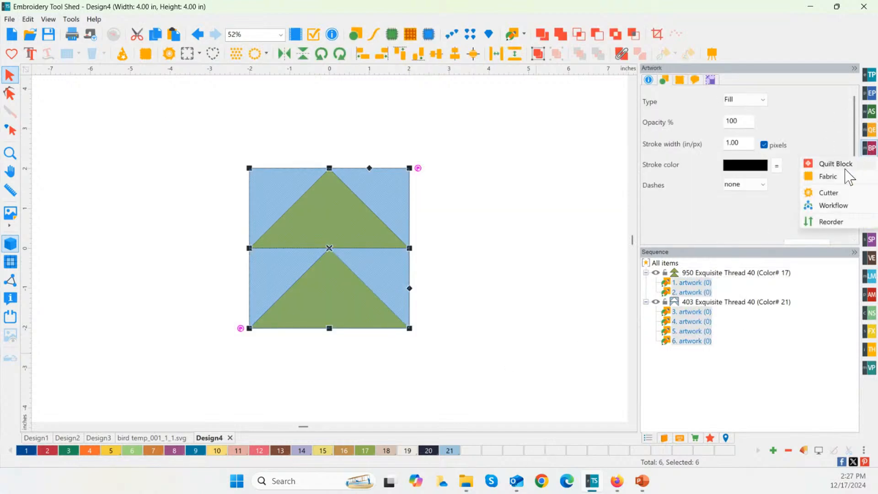
click(829, 194)
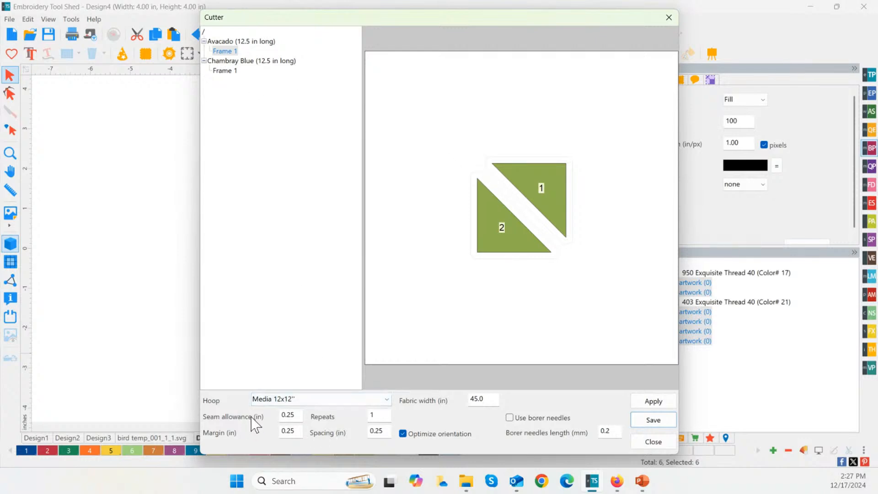
double_click(296, 418)
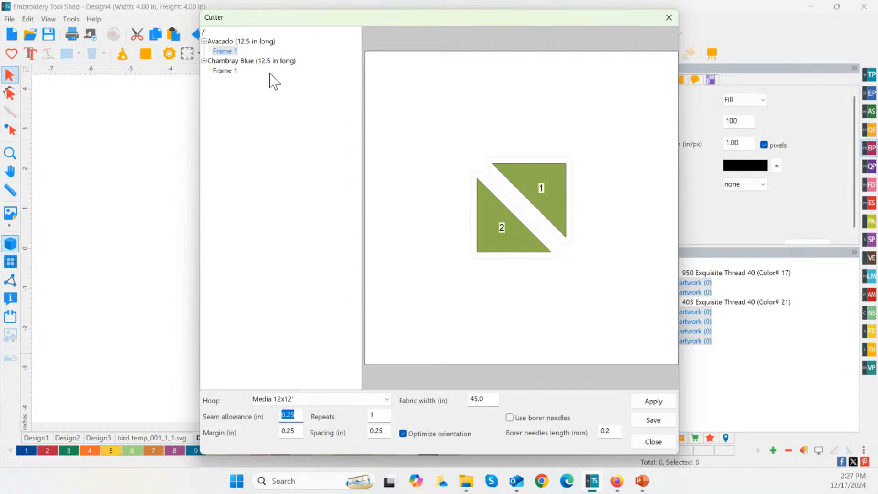
click(225, 71)
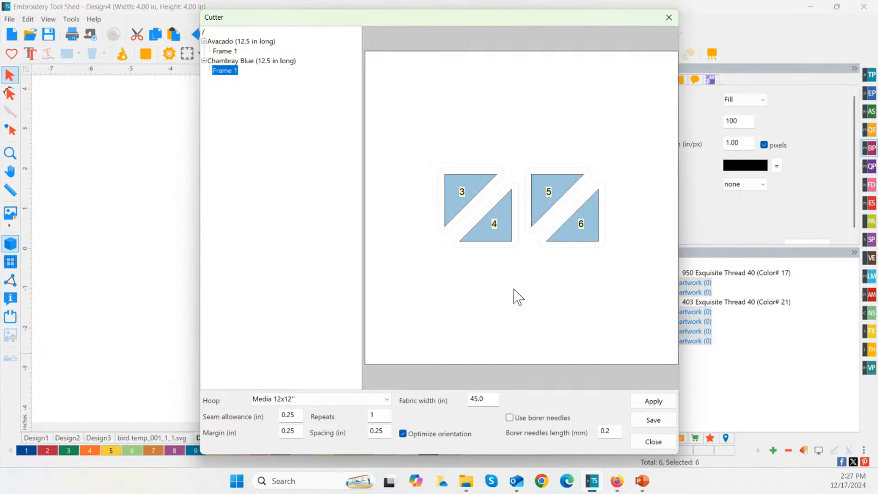
Set the Cutter repeats to 4, apply the change and view the Chambray Blue frame
click(296, 430)
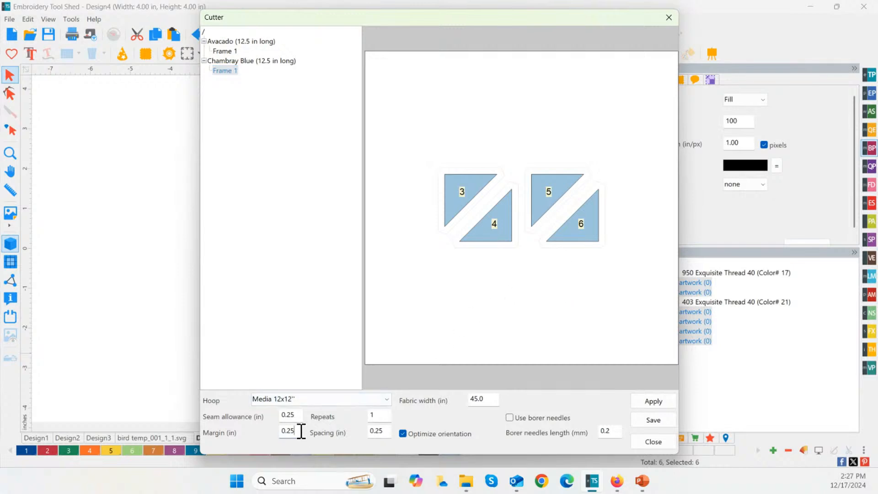
double_click(368, 415)
mouse_move(389, 481)
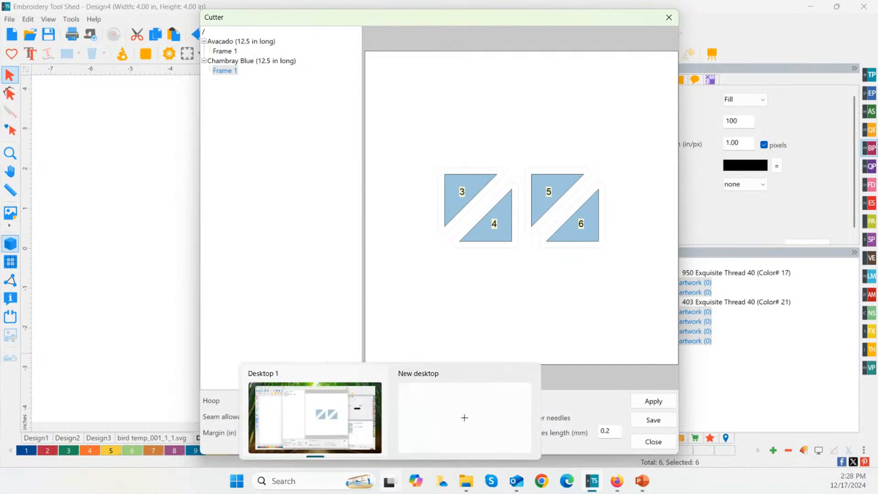
mouse_move(463, 479)
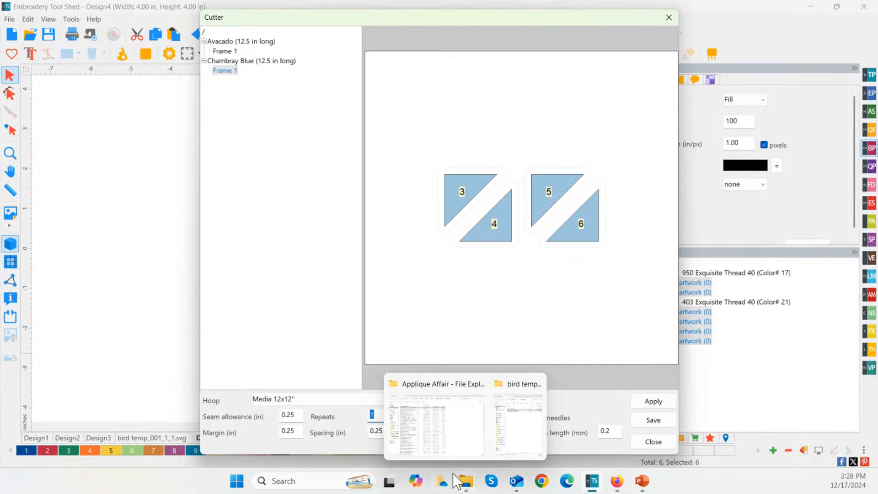
text(4)
click(660, 400)
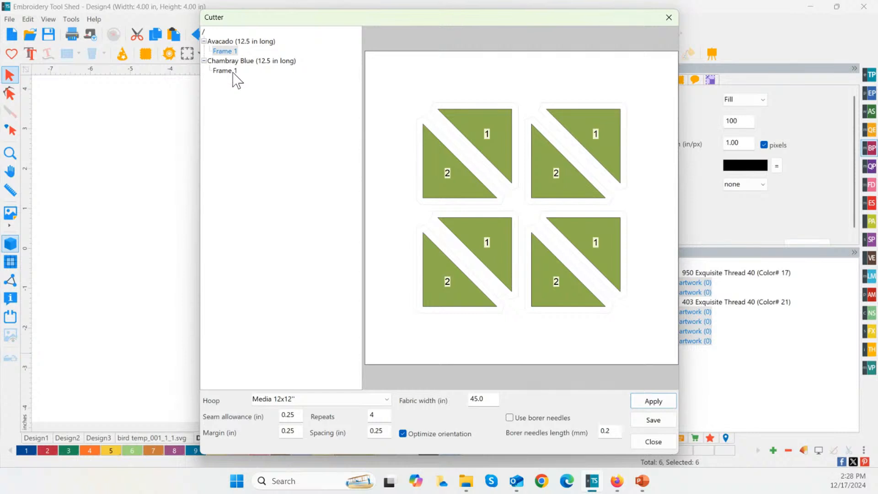
click(225, 71)
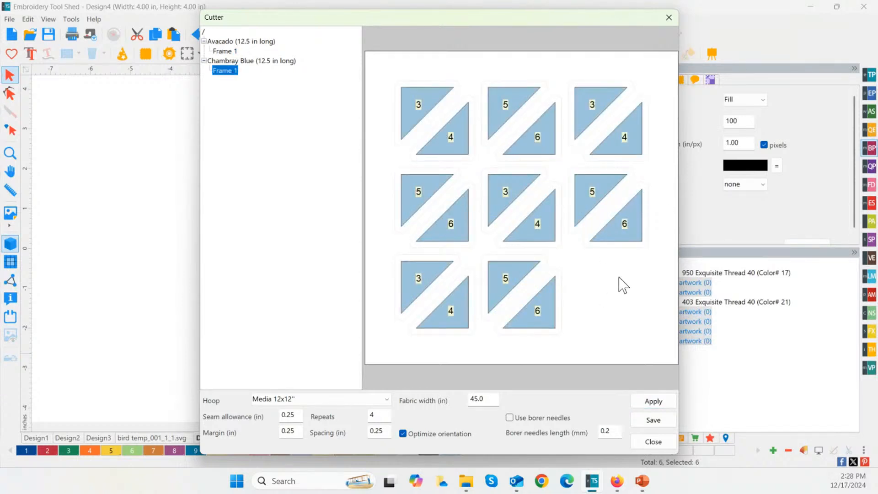
Compare the cutting layouts with Optimize orientation off and on, and close the Cutter without saving
click(416, 434)
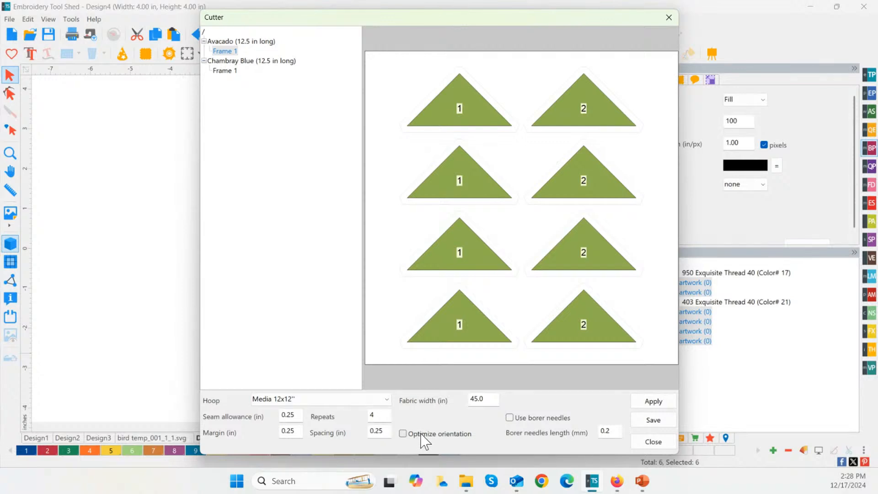
click(222, 70)
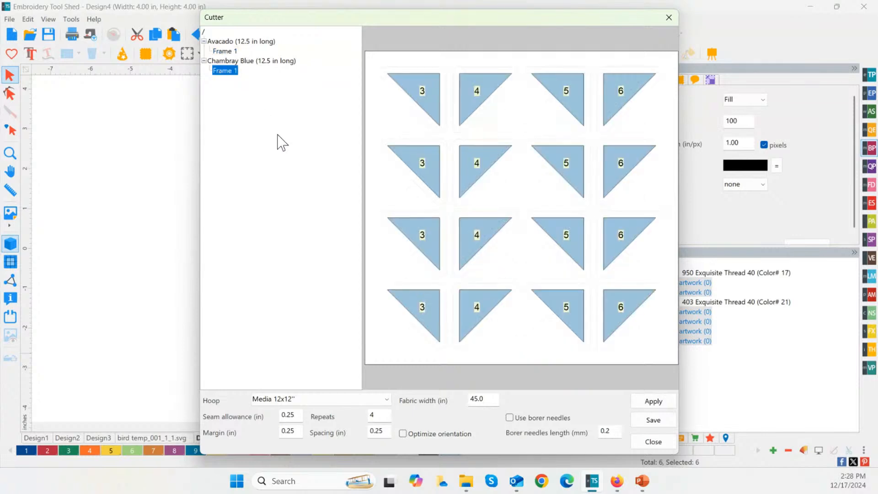
click(418, 434)
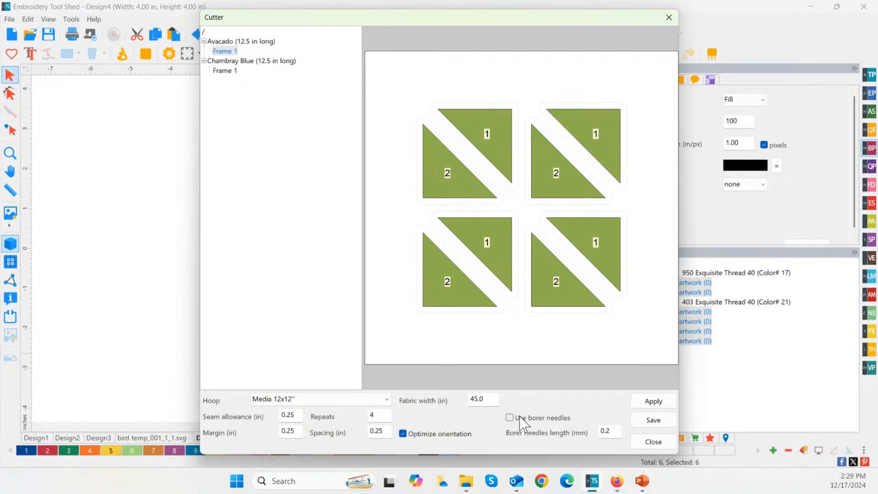
click(653, 441)
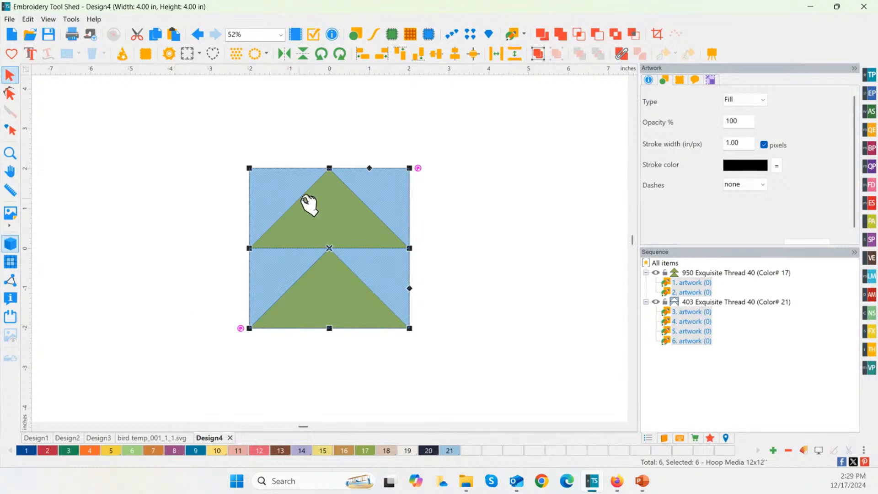
Open the Applique Cutter for the quilt block pieces and view the Chambray Blue frame
click(872, 295)
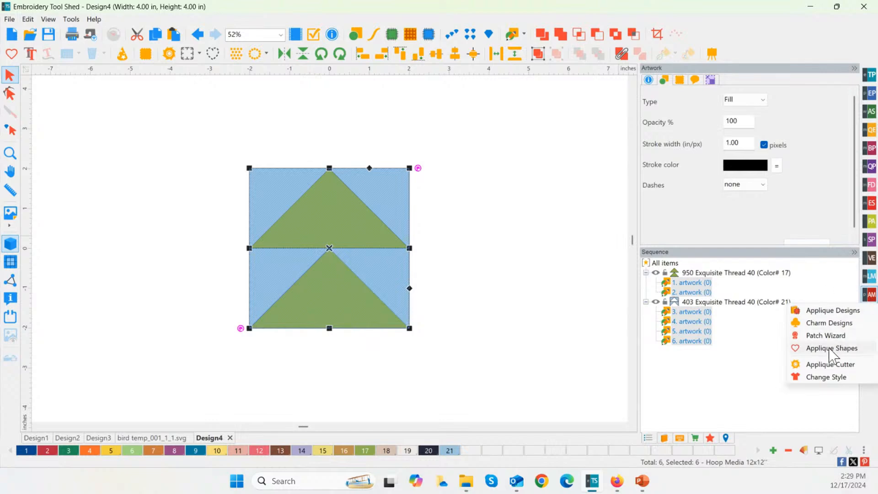
click(812, 364)
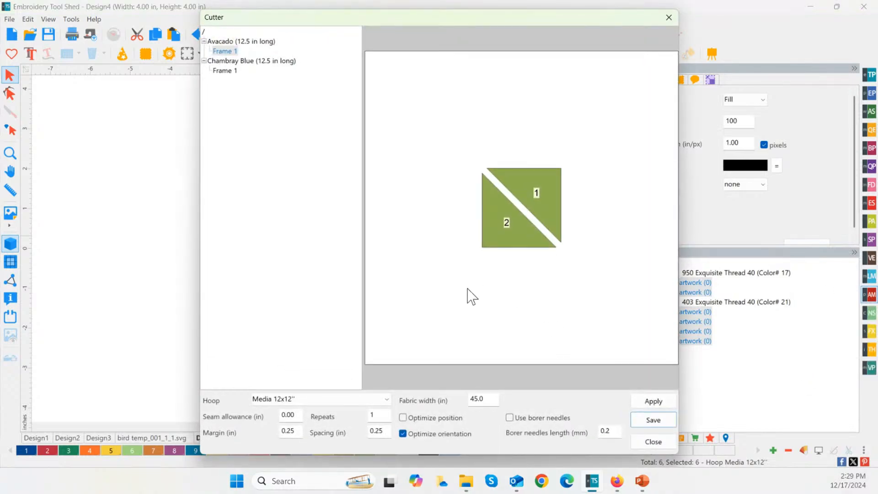
click(223, 72)
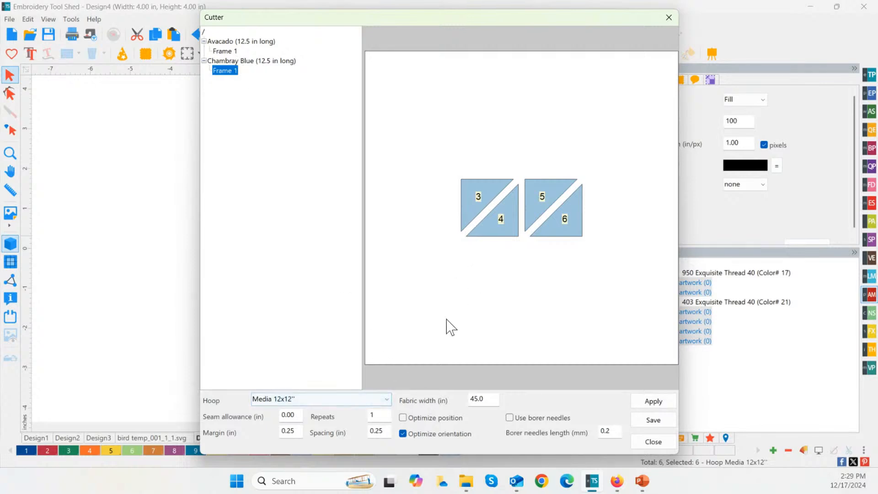
Apply a 0.25 in seam allowance to the block's cutting pieces and reset it to 0
click(287, 414)
click(296, 417)
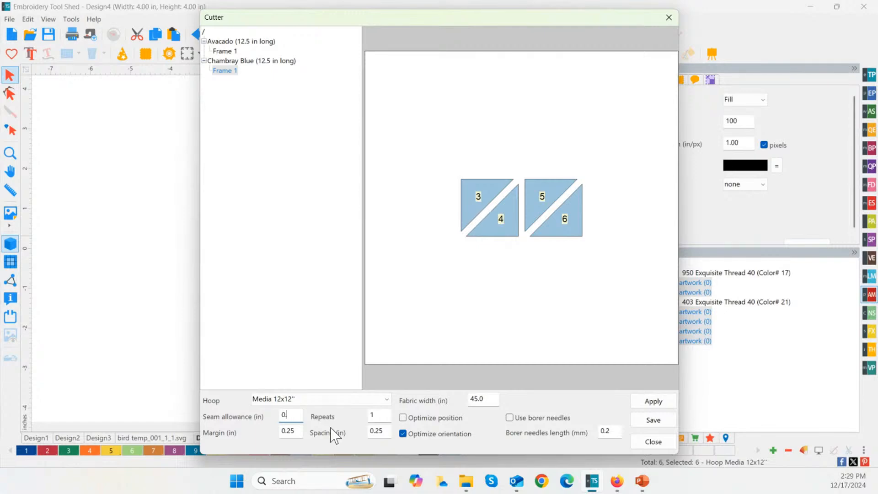
text(2)
text(5)
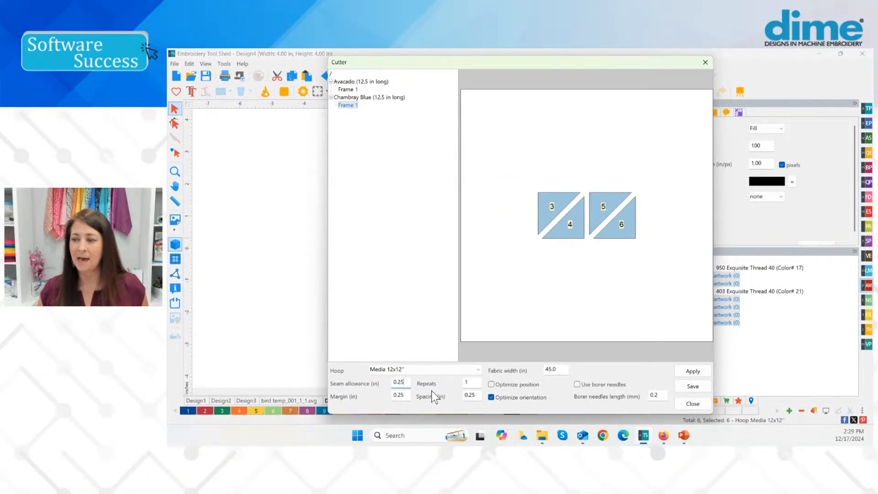
click(693, 371)
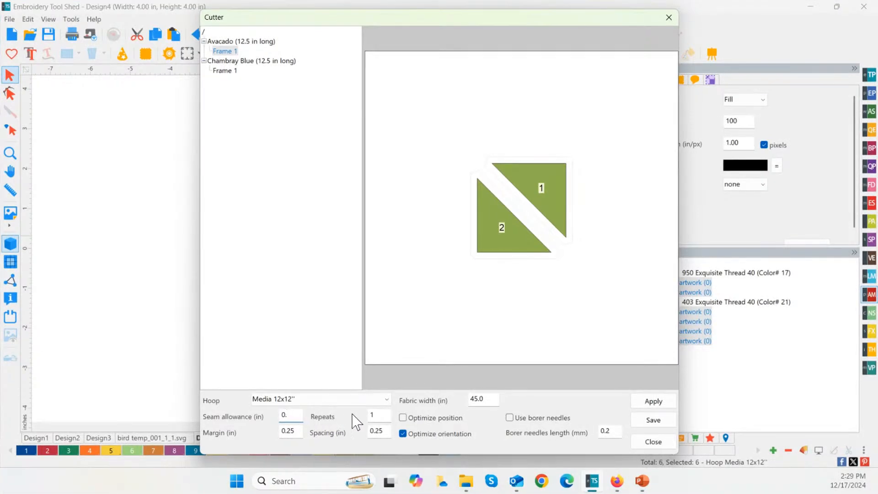
click(653, 401)
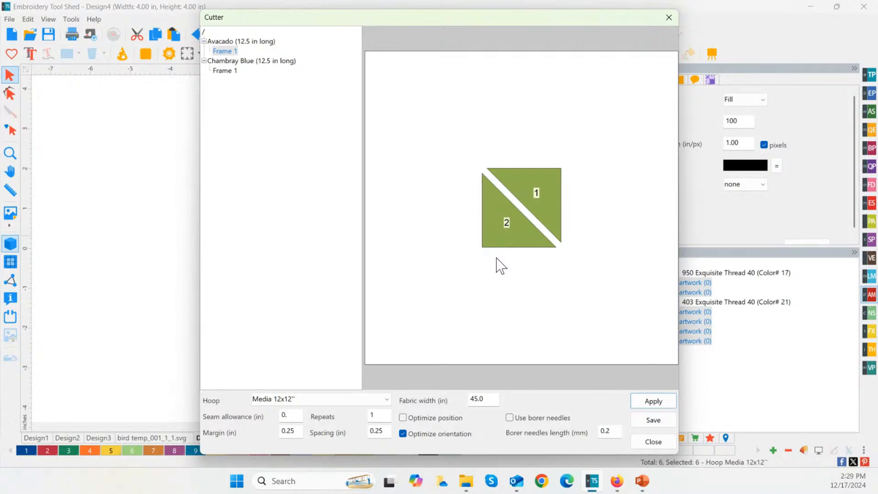
Compare the green layout with Optimize position and Optimize orientation on and off, and close the Cutter without saving
click(428, 418)
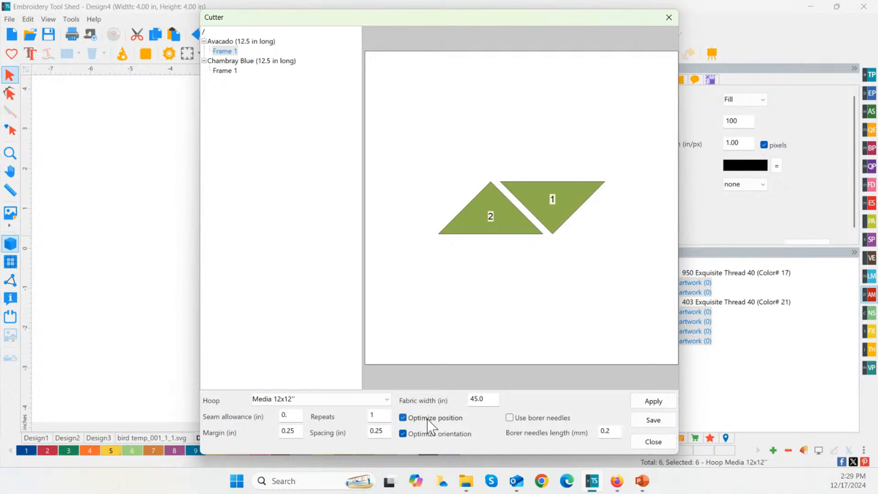
click(428, 424)
click(429, 425)
click(428, 419)
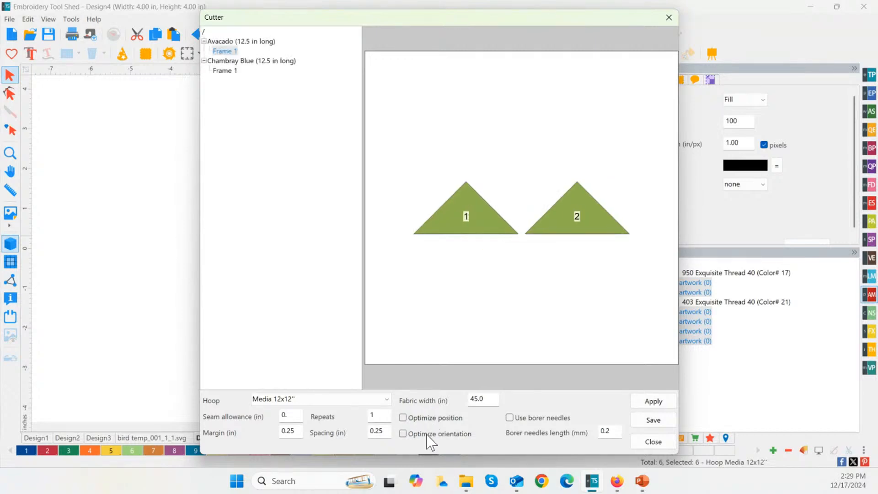
click(403, 434)
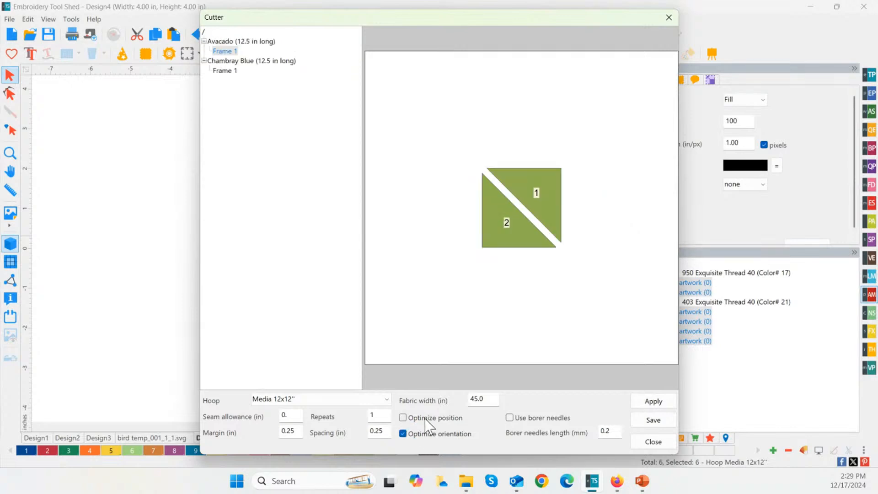
click(427, 419)
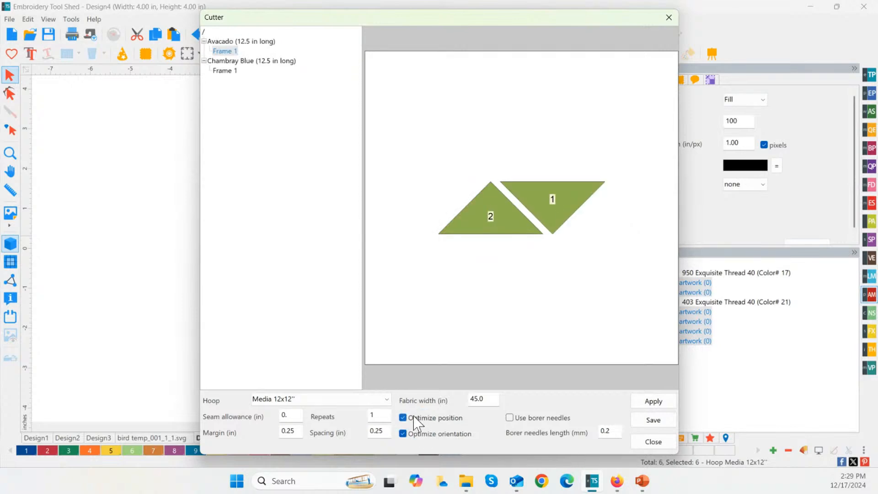
click(428, 434)
click(416, 417)
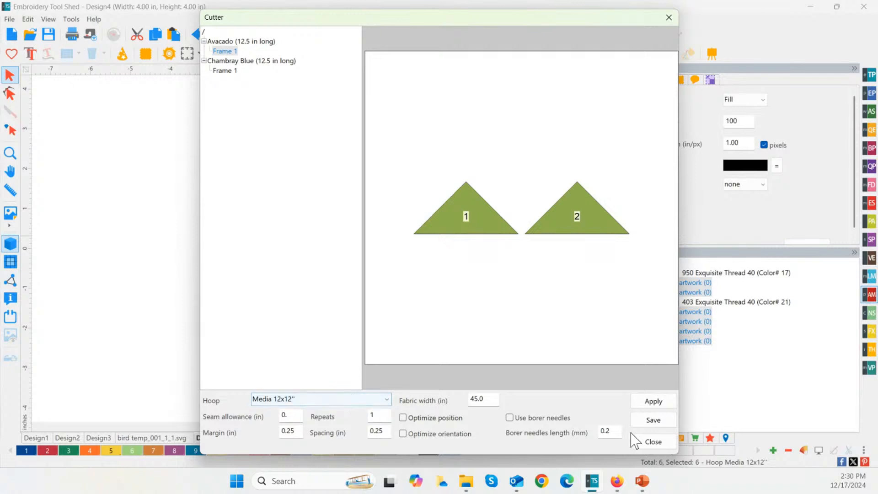
click(653, 442)
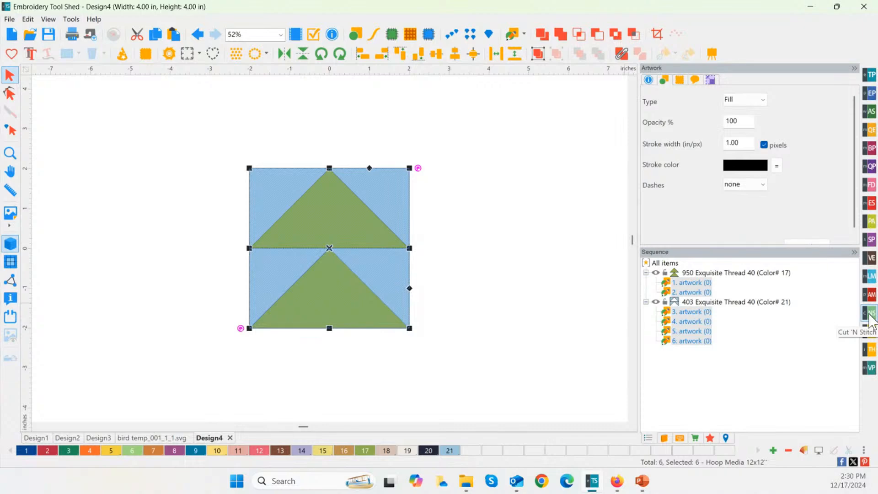
Open the Cut 'N Stitch Cutter for the block, compare the layout with and without Keep arrangement, and leave it off
click(870, 314)
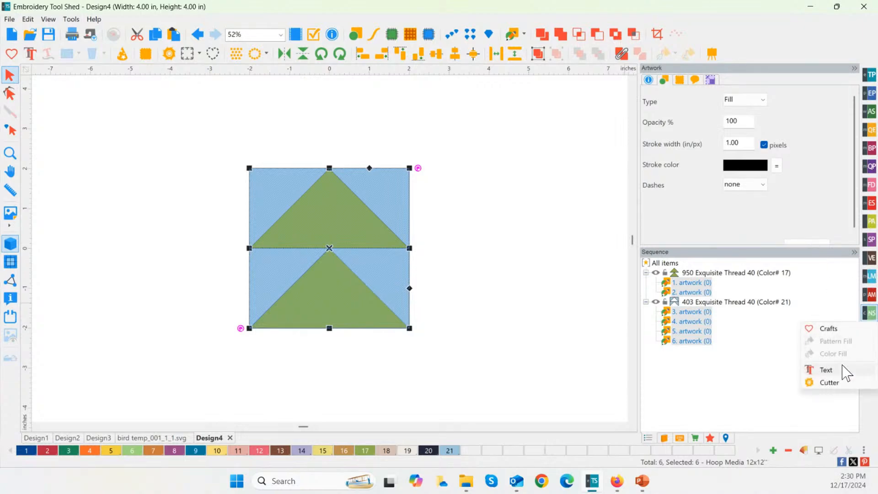
click(837, 384)
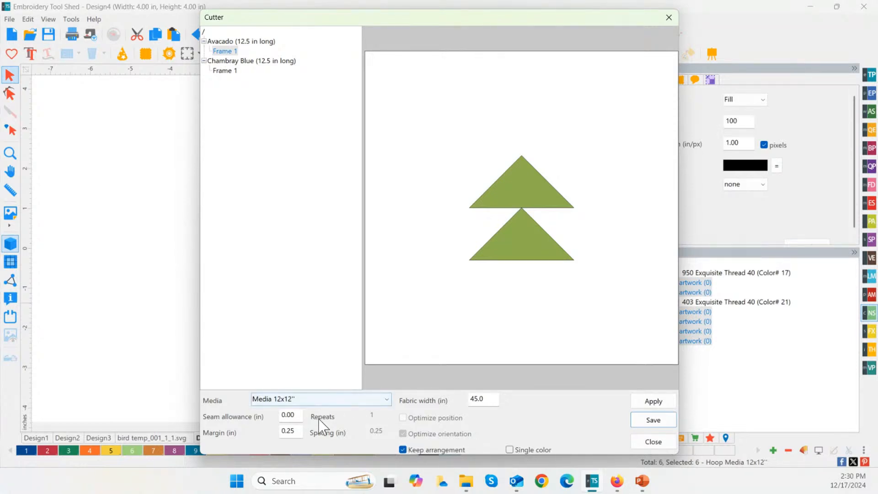
click(287, 416)
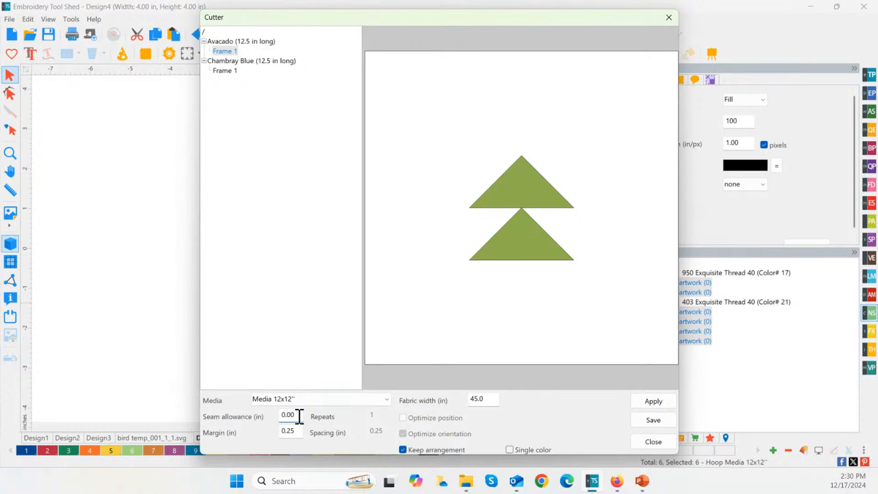
click(432, 449)
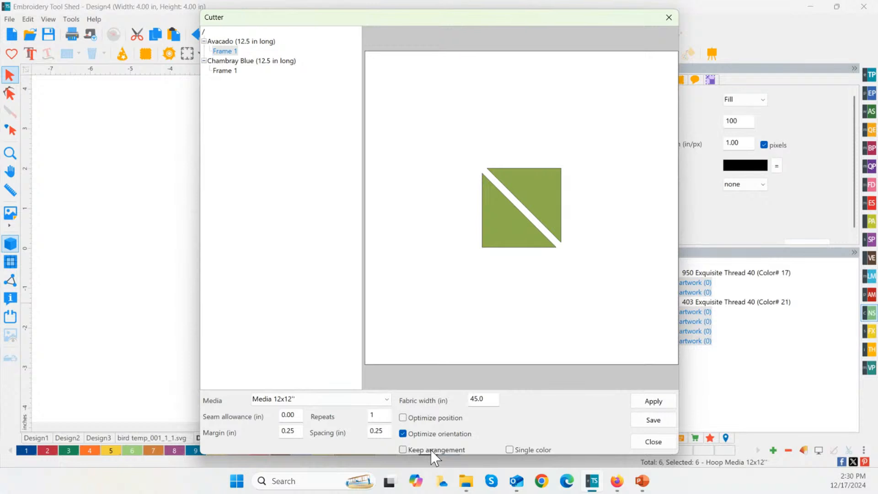
click(429, 449)
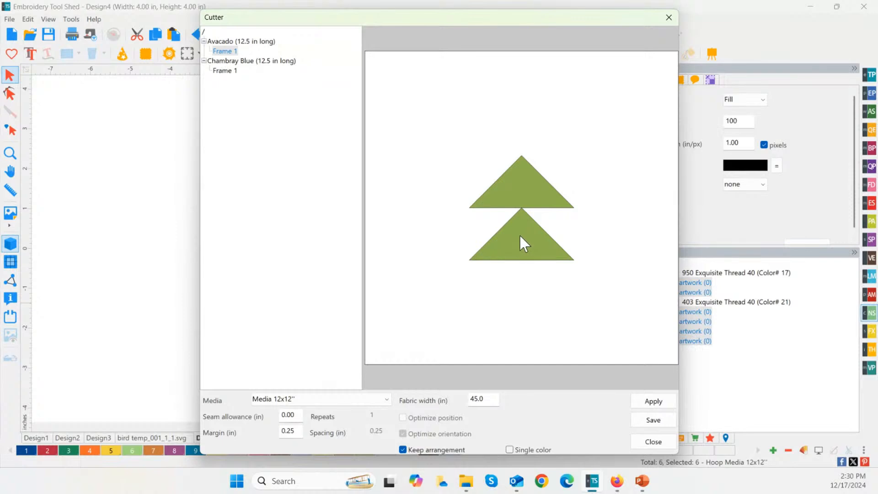
click(423, 452)
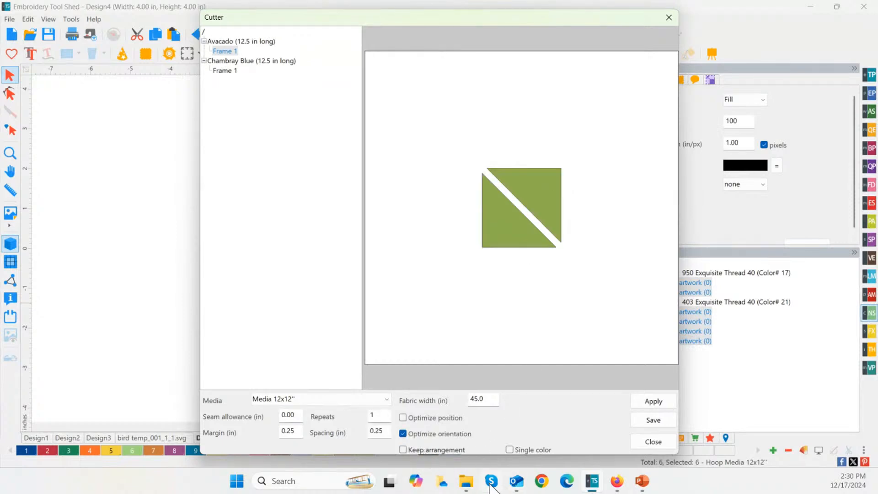
Turn off Optimize orientation, check the Chambray Blue frame and enable Single color to lay out all pieces together
click(428, 436)
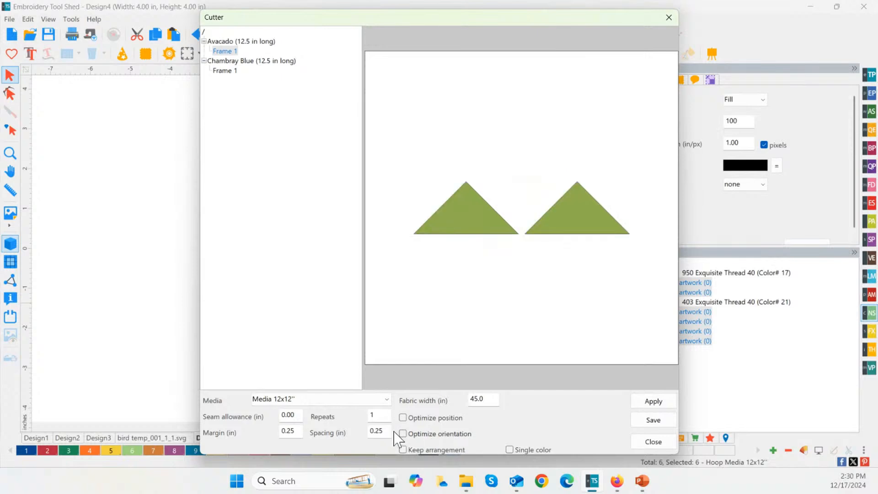
click(434, 434)
click(413, 432)
click(227, 70)
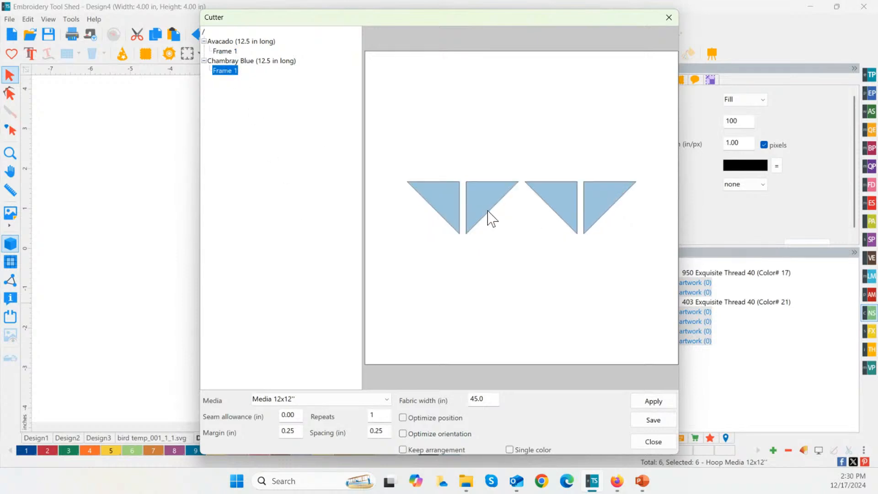
click(534, 449)
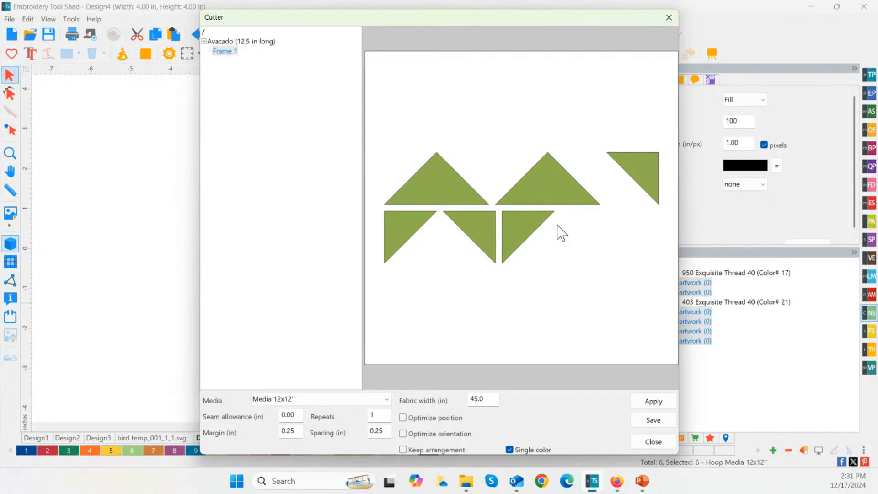
Compare the single-color layout with Optimize position, Optimize orientation and Keep arrangement, and close the Cutter without saving
click(427, 418)
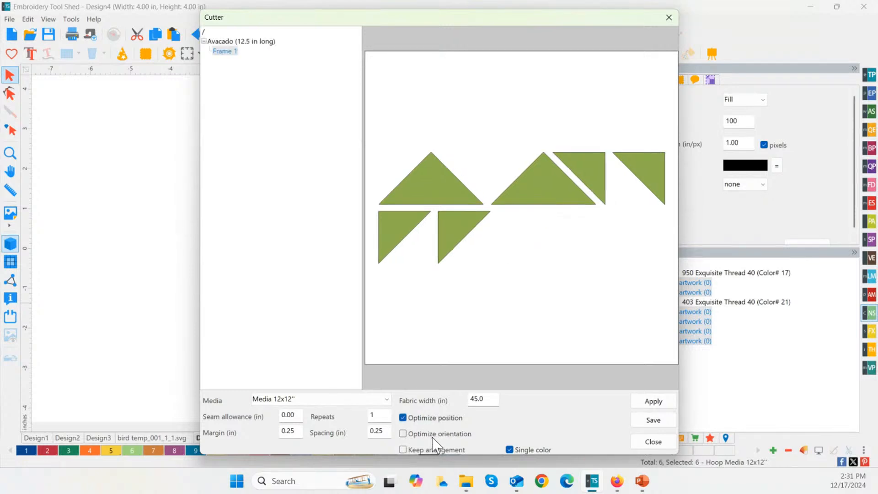
click(434, 433)
click(435, 418)
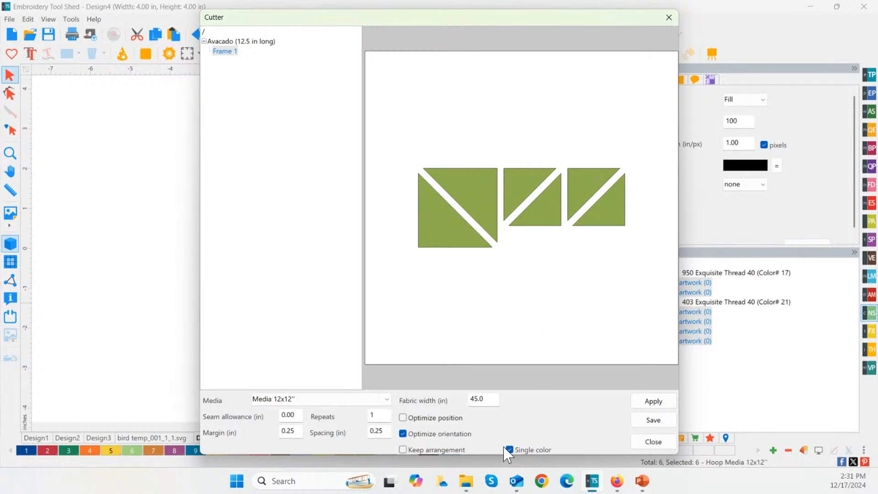
click(440, 449)
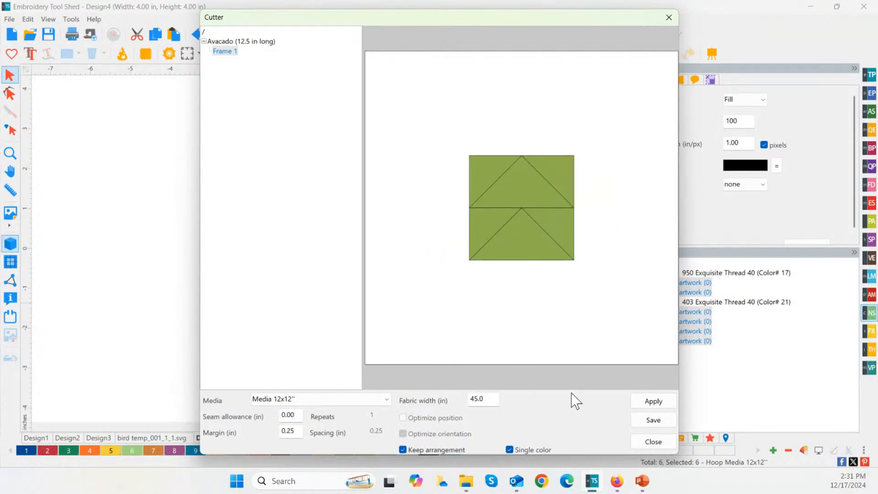
click(654, 442)
Delete the quilt block and insert the Gift 03 craft shape from the Christmas catalog category
drag(196, 125, 550, 422)
key(Delete)
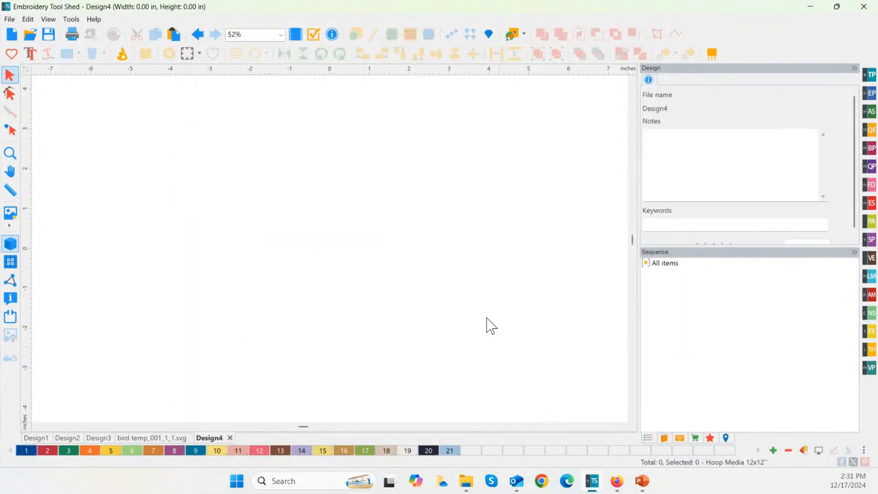
click(11, 55)
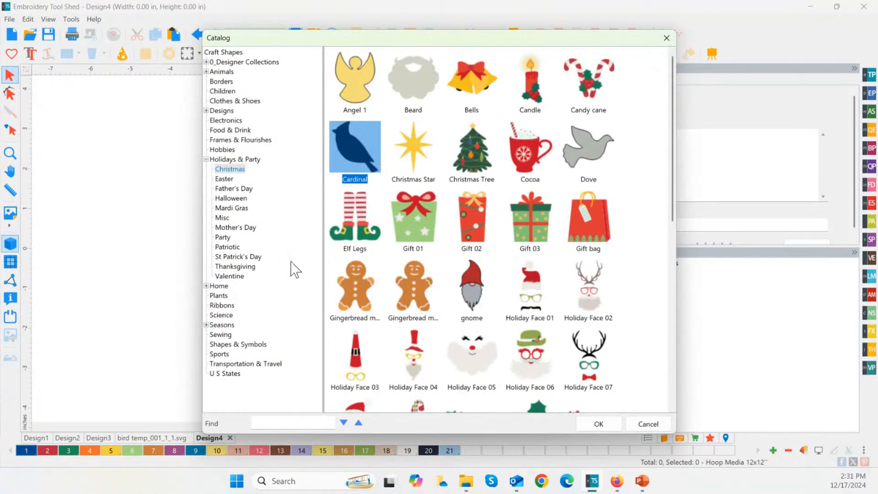
click(529, 226)
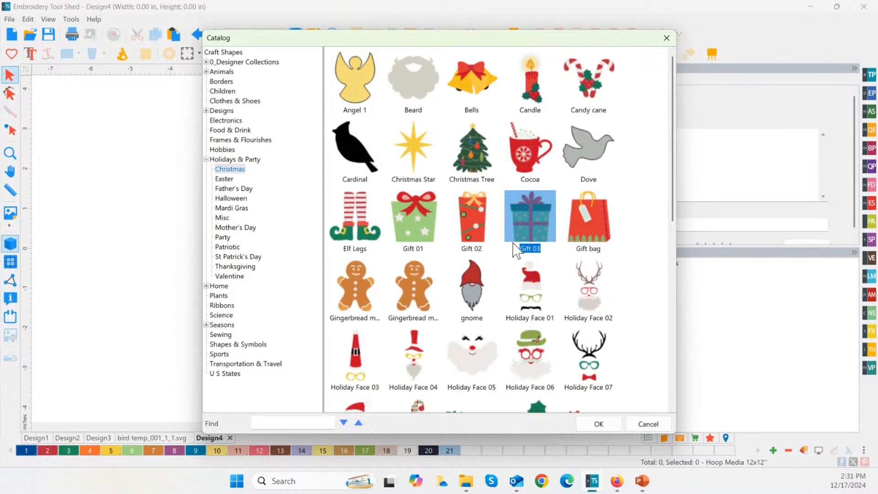
double_click(529, 221)
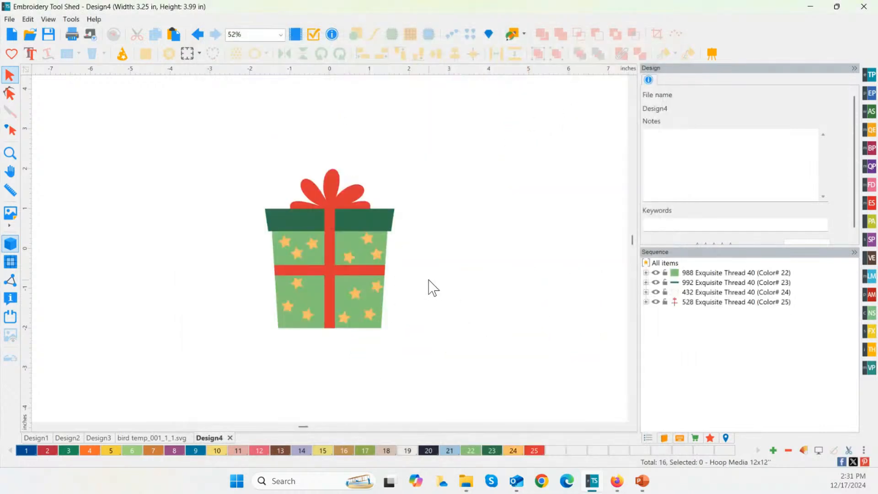
Select the whole gift artwork and open the Cut 'N Stitch Cutter for it
drag(176, 122, 455, 348)
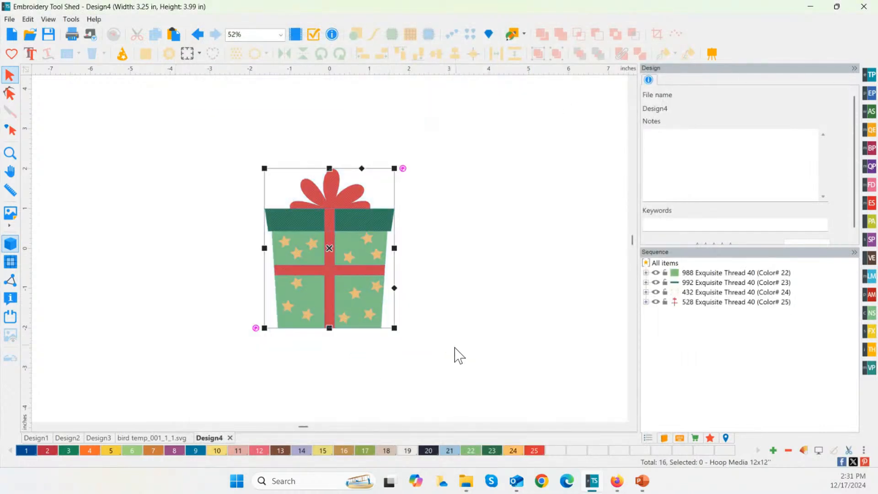
click(869, 312)
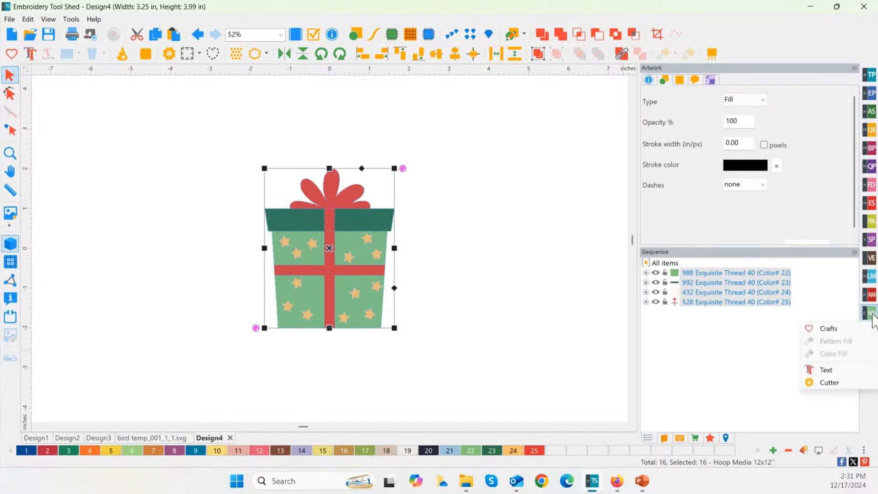
click(823, 387)
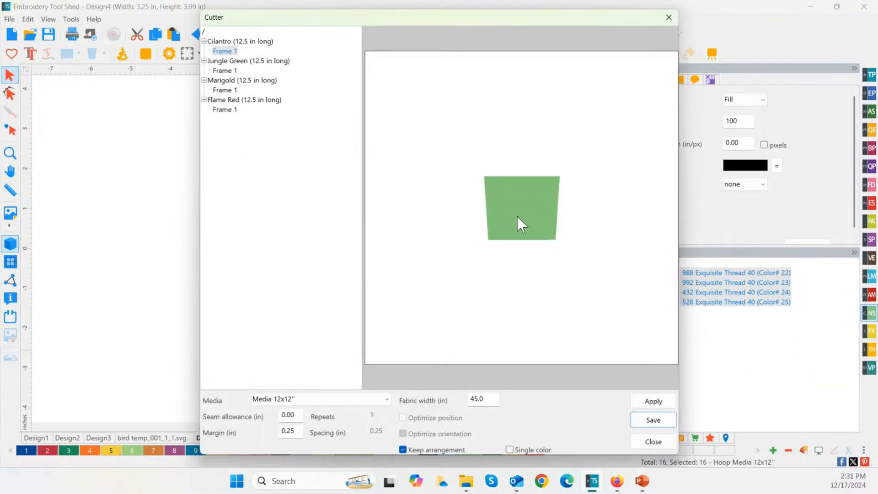
Review the gift's Cilantro, Jungle Green, Marigold and Flame Red frames with the Cutter window moved clear of the design
click(224, 71)
click(223, 90)
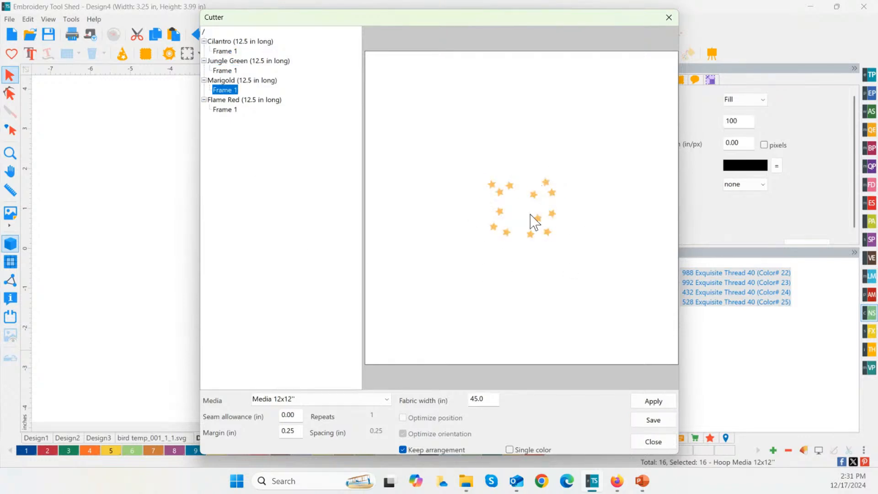
drag(465, 13, 684, 17)
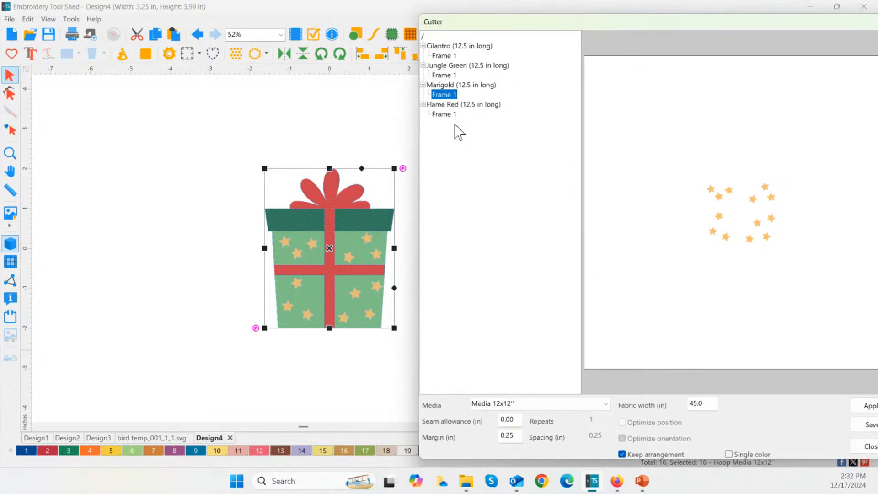
click(444, 114)
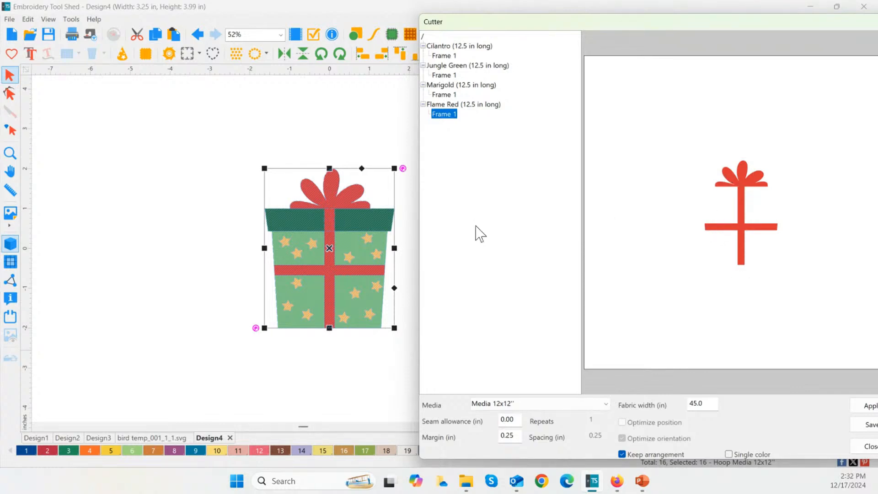
click(441, 56)
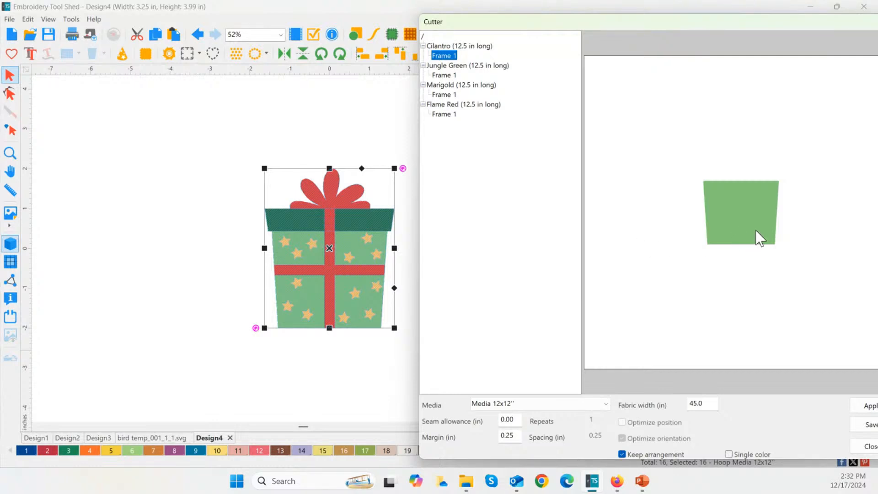
click(442, 75)
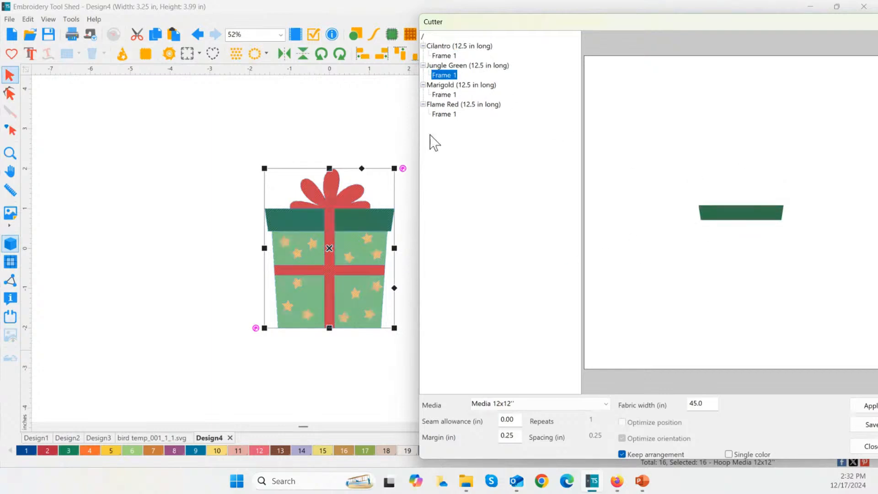
click(443, 95)
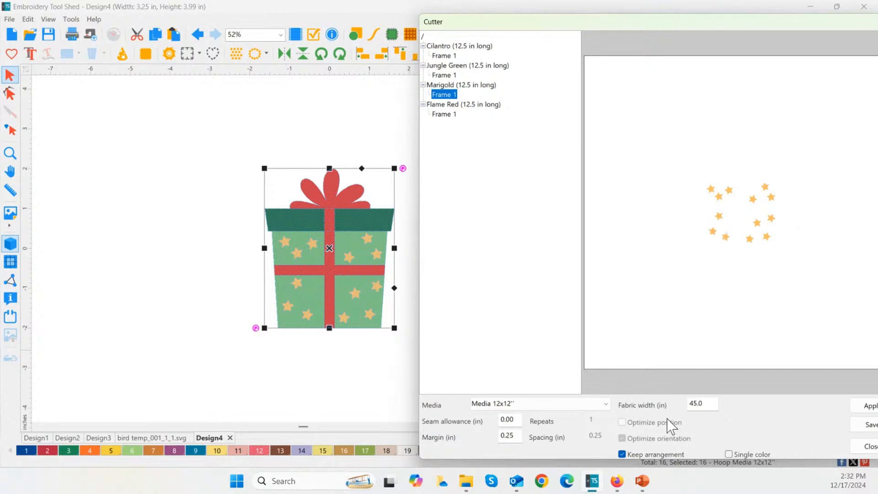
Check the Marigold stars' layout with Keep arrangement turned off, and turn the option back on
click(642, 455)
click(642, 455)
click(449, 95)
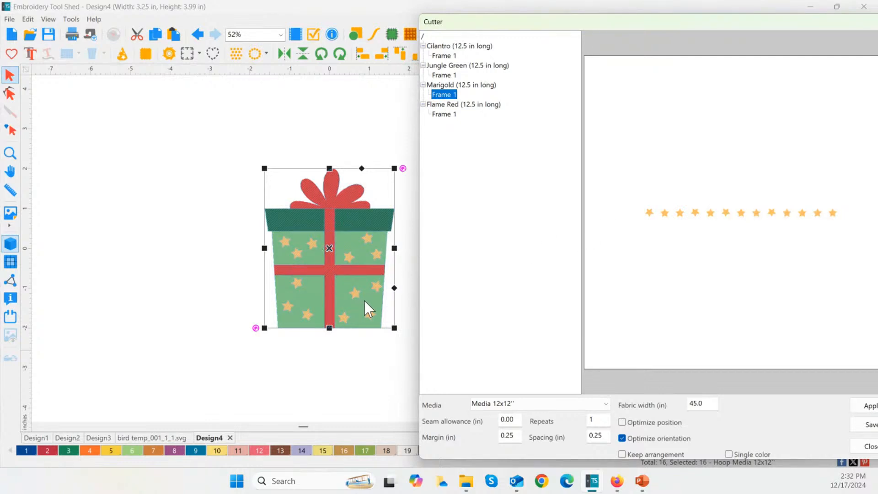
click(635, 454)
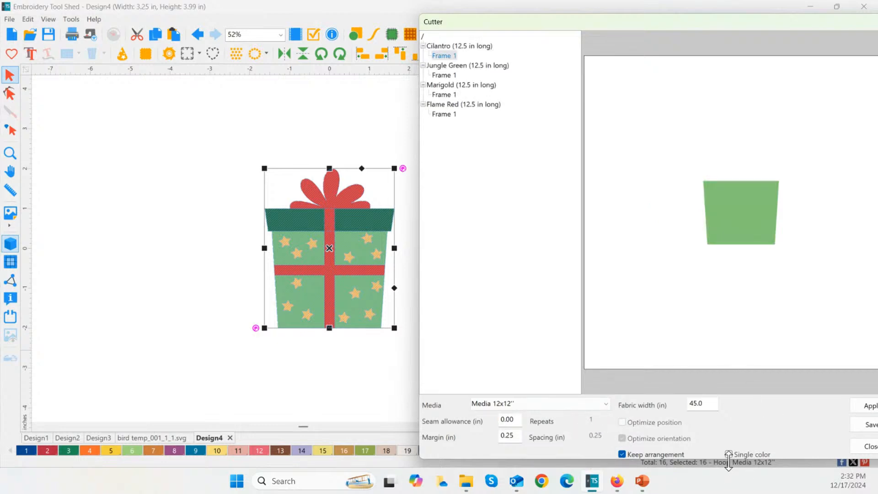
Preview the gift layout with Single color enabled, close the Cutter without saving and deselect the artwork
click(742, 455)
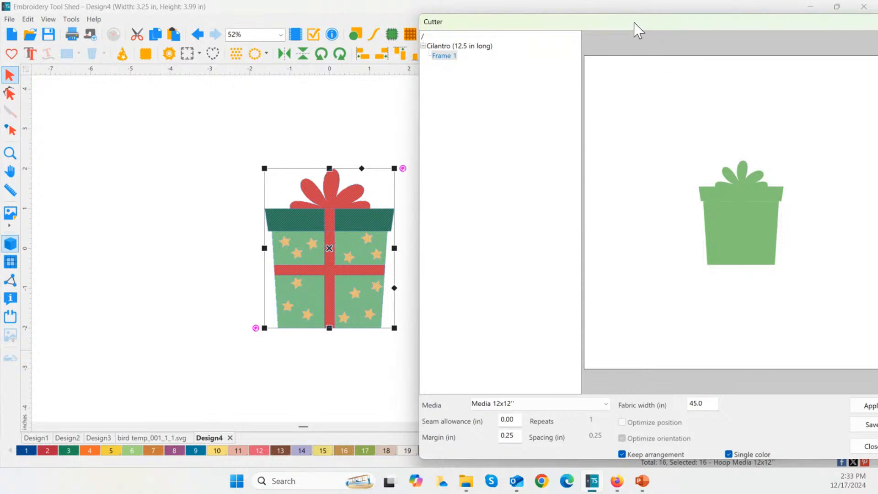
drag(637, 23, 446, 10)
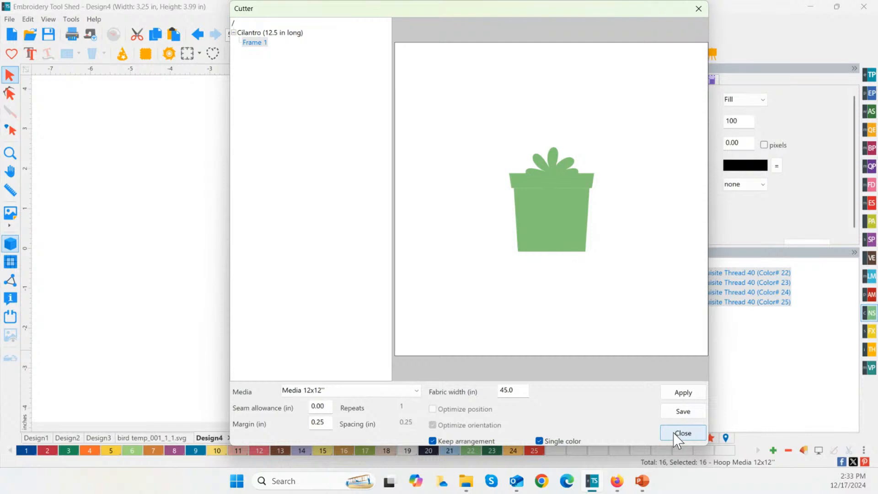
click(694, 435)
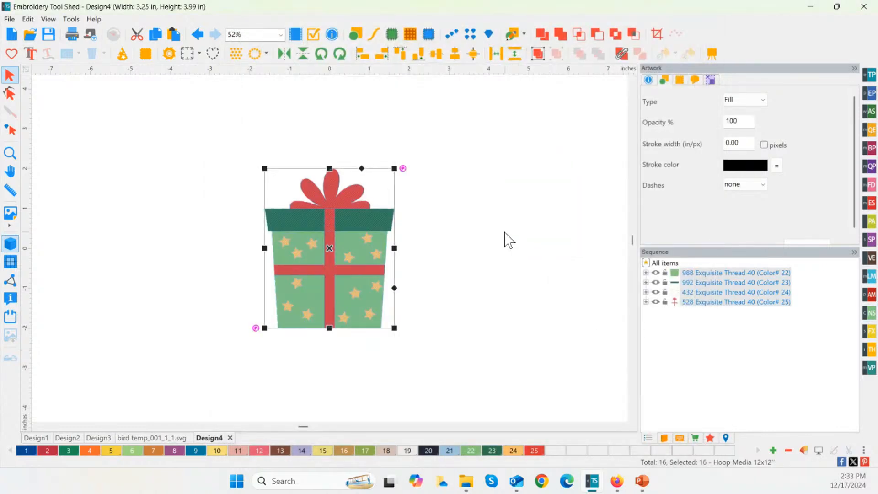
click(509, 239)
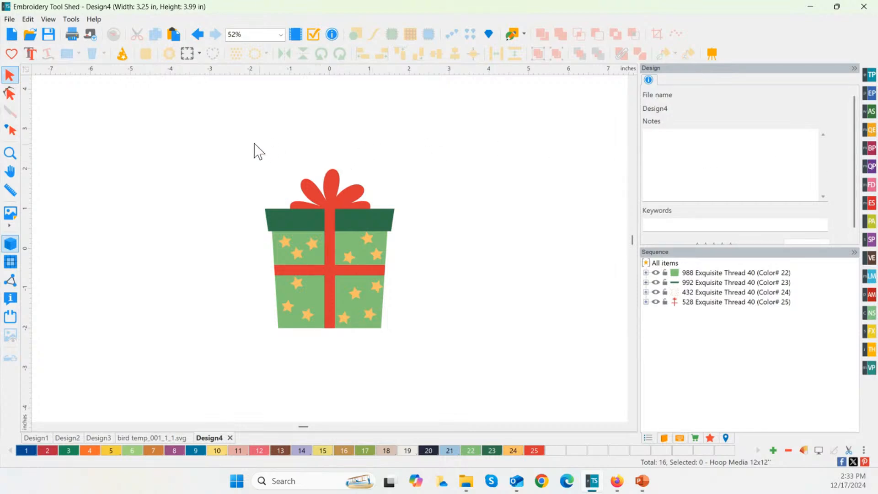
Export the gift artwork to the Desktop as Gift Box in SNC (FCM) format
click(9, 20)
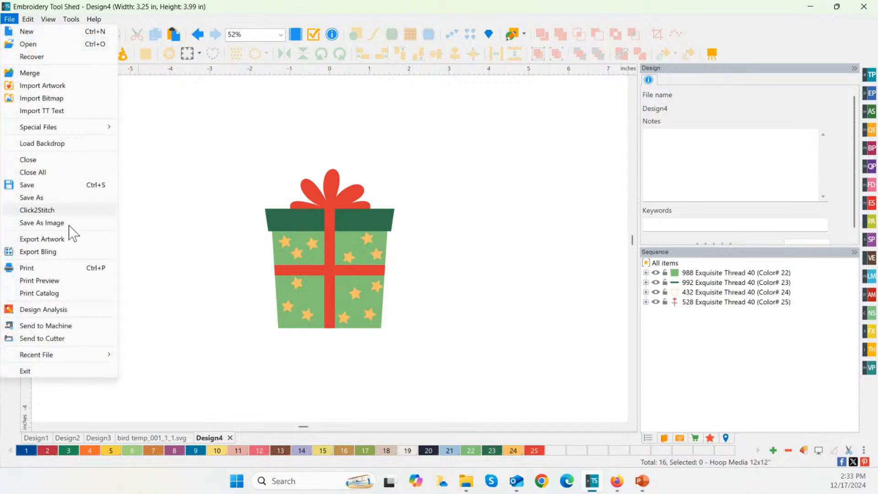
click(63, 240)
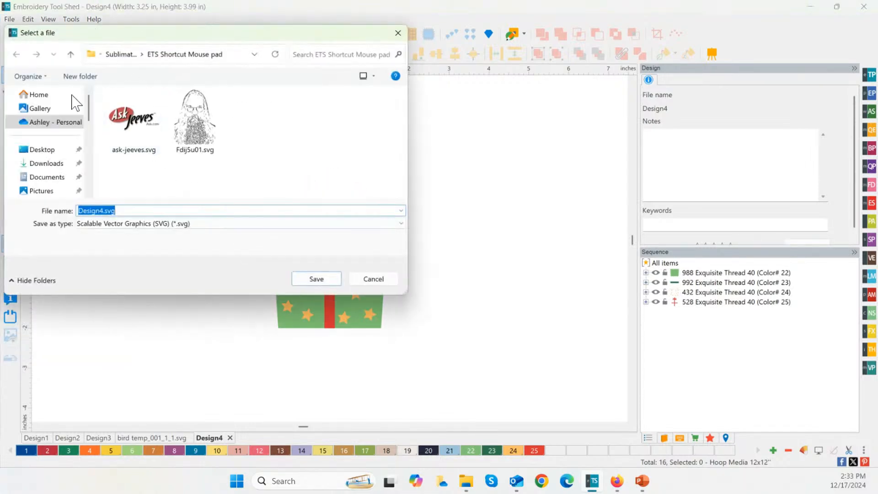
click(39, 151)
click(103, 210)
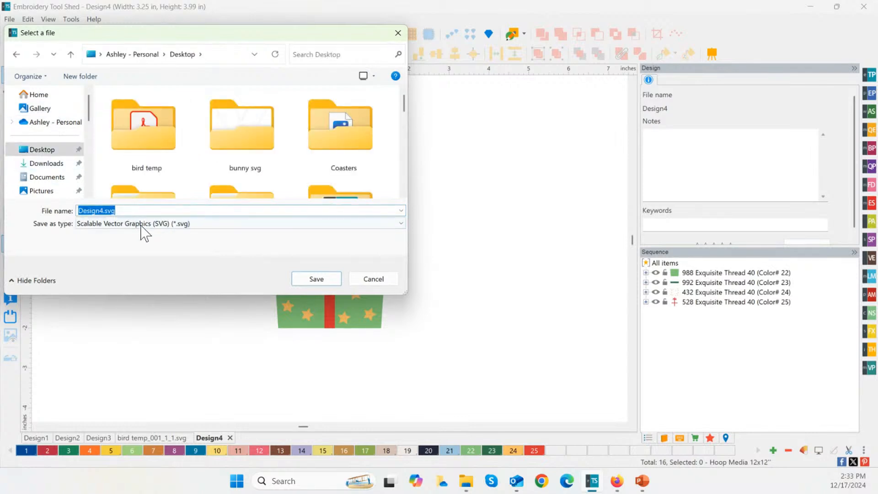
text(G)
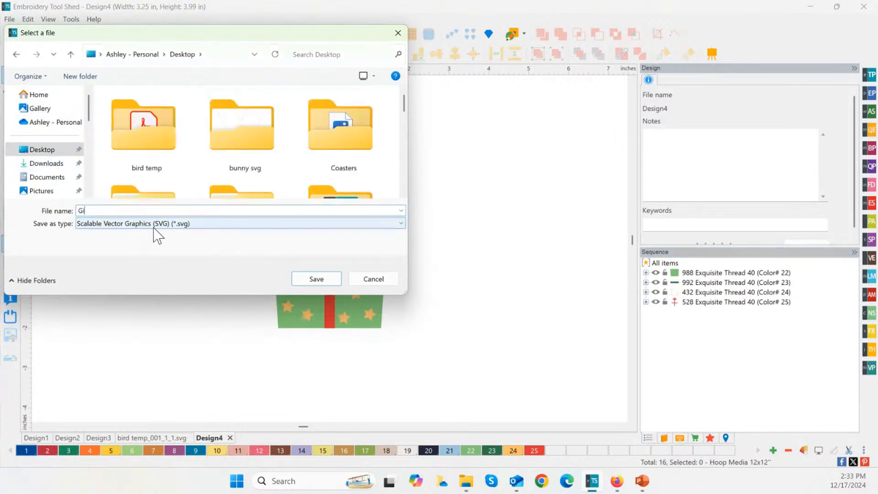
text(ift Box)
click(197, 223)
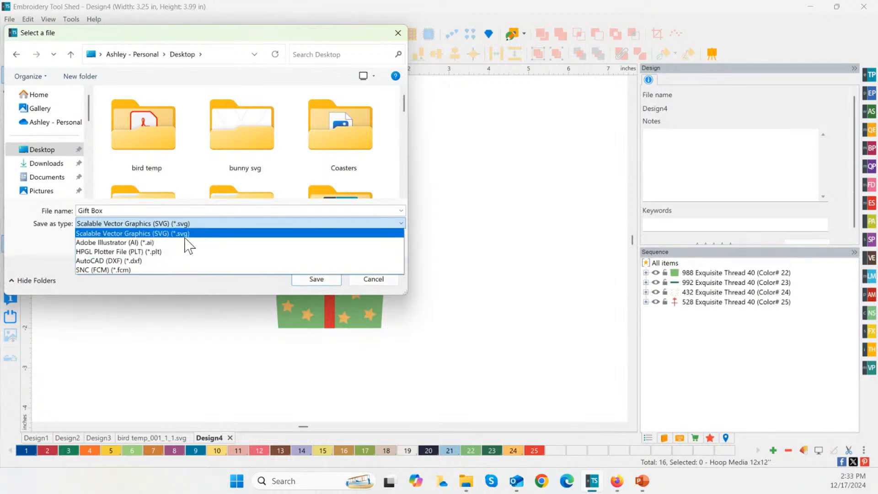
click(139, 269)
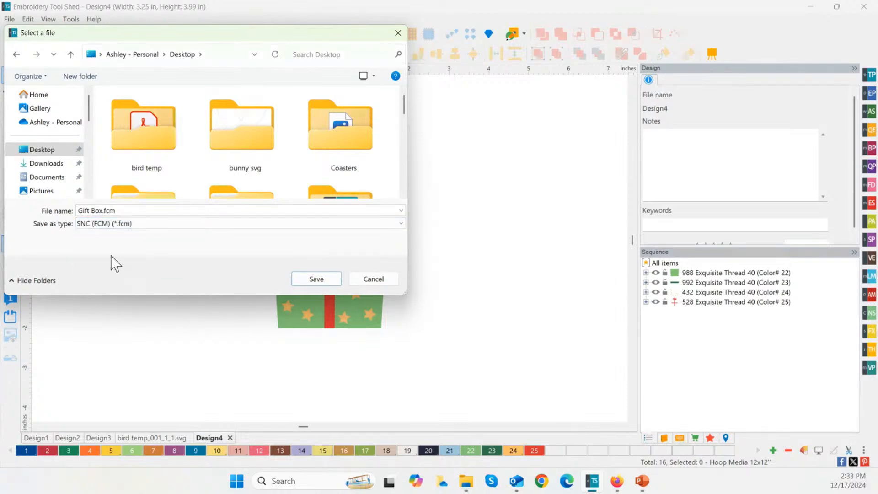
click(315, 279)
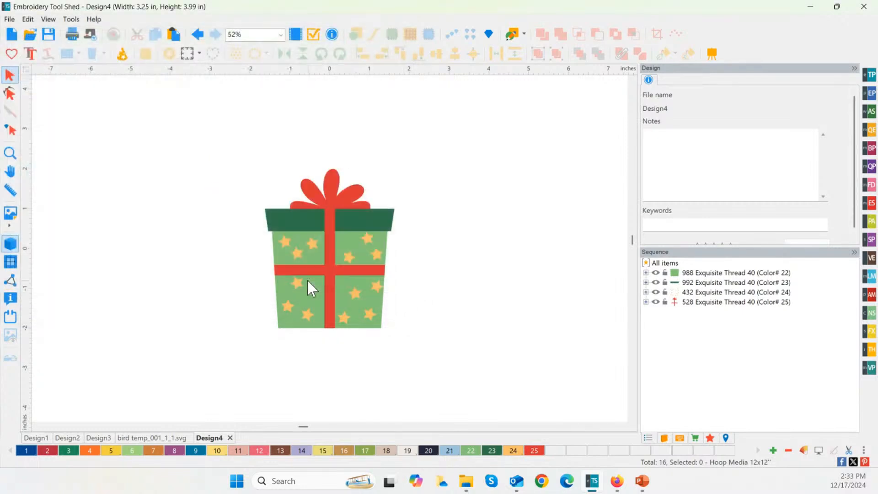
Import the Gift Box.fcm artwork from the Desktop into the current design
click(10, 19)
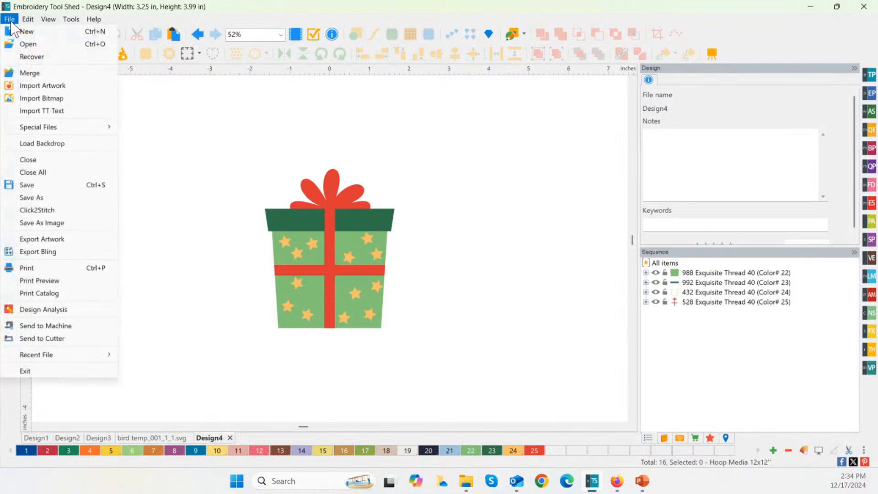
click(43, 86)
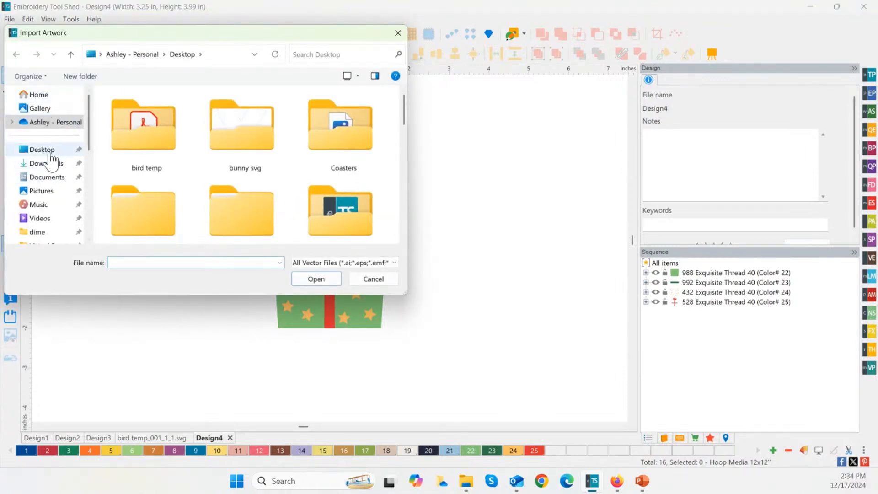
click(64, 150)
click(152, 204)
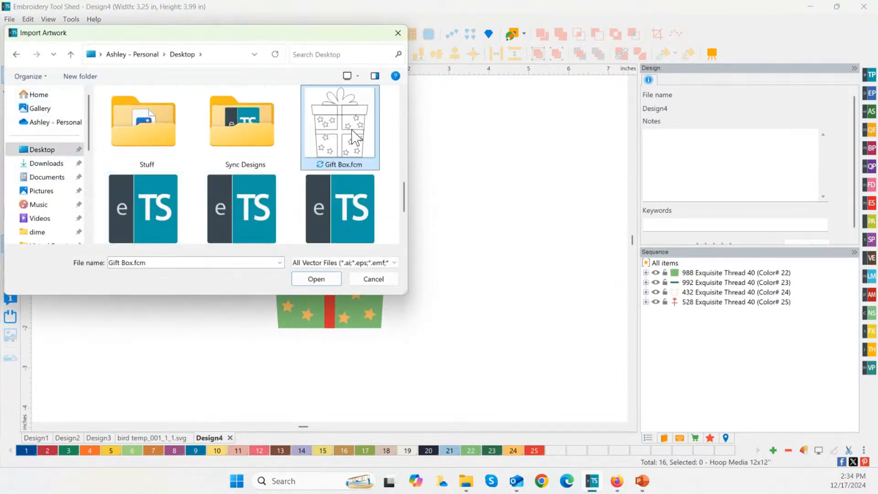
double_click(356, 137)
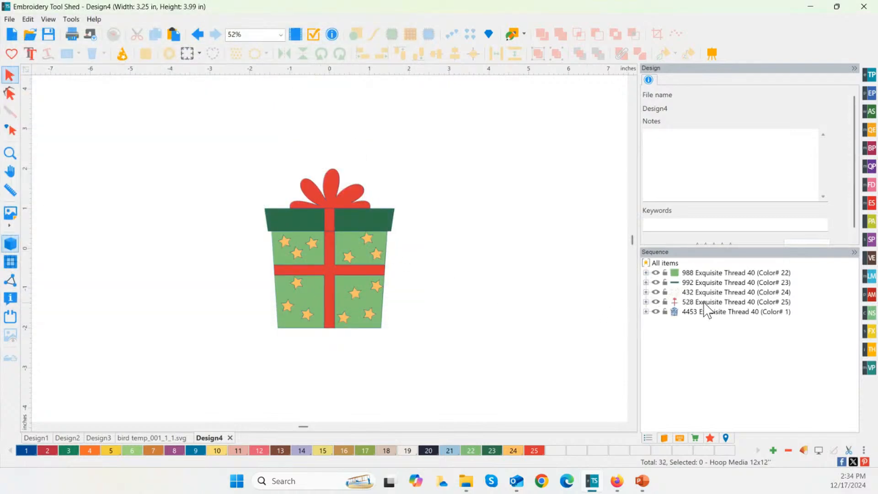
Move the imported gift outline artwork off the colored gift so it sits beside it, and deselect it
click(662, 311)
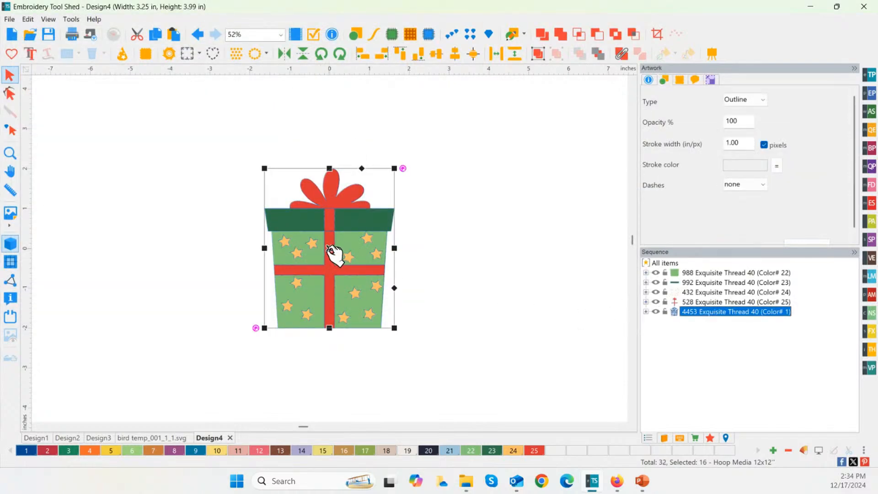
click(509, 258)
click(337, 284)
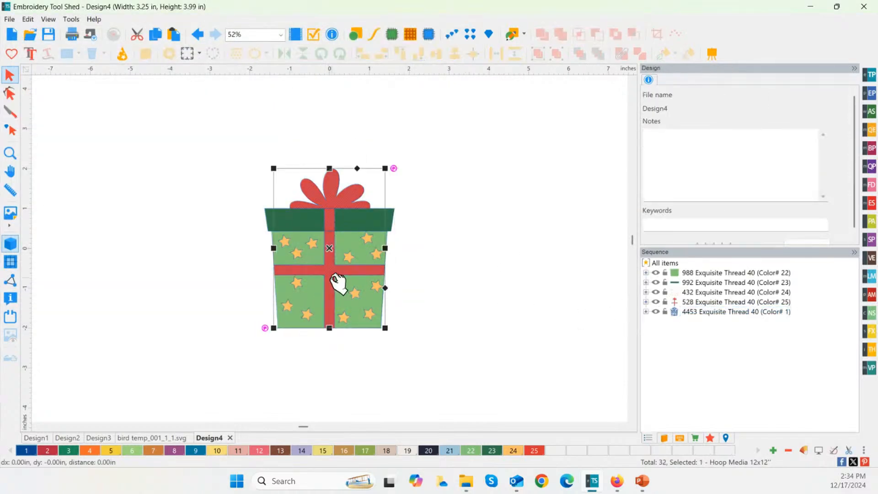
click(672, 311)
drag(333, 254, 490, 255)
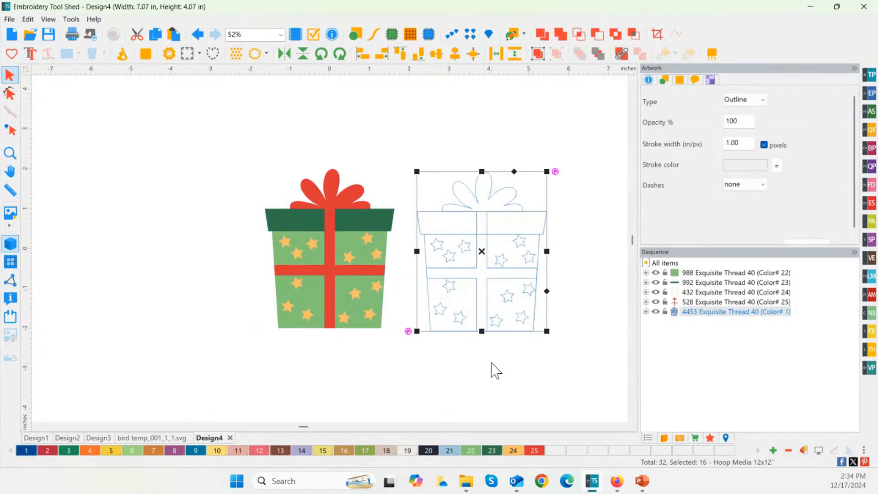
click(473, 366)
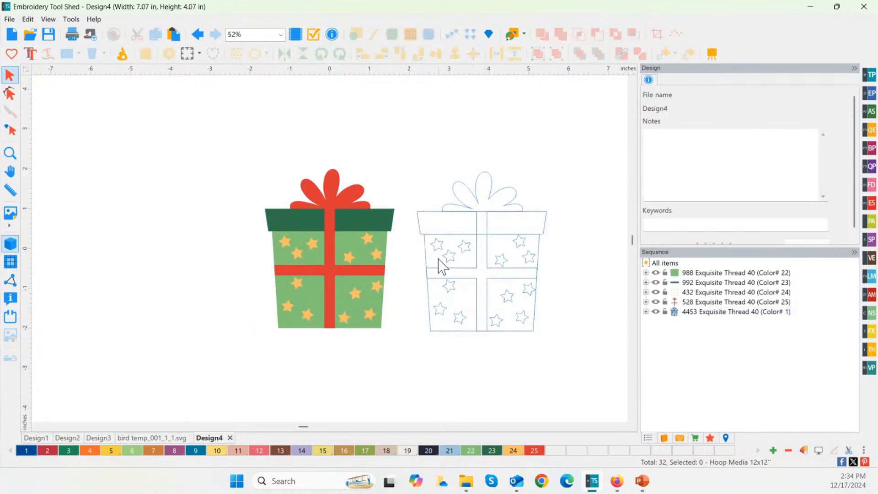
Move the lid outline about 2.16 in upward, above the bow of the outlined gift, and deselect everything
click(476, 238)
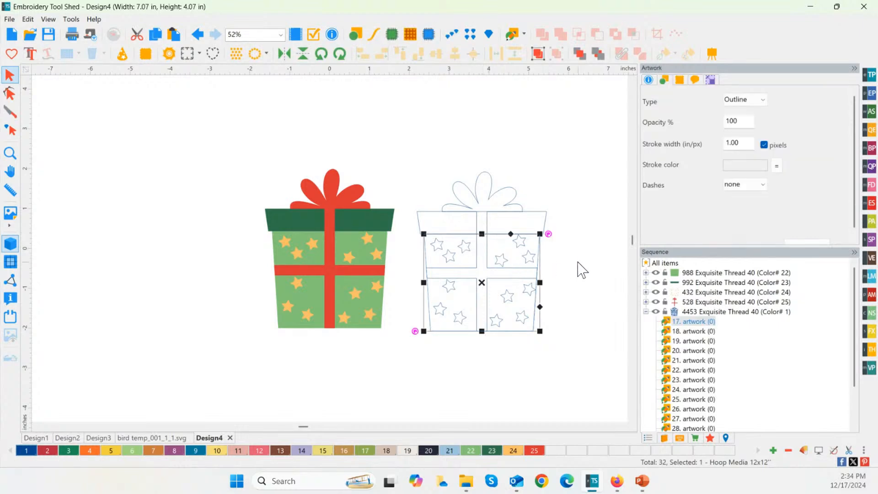
click(432, 218)
drag(486, 223, 489, 135)
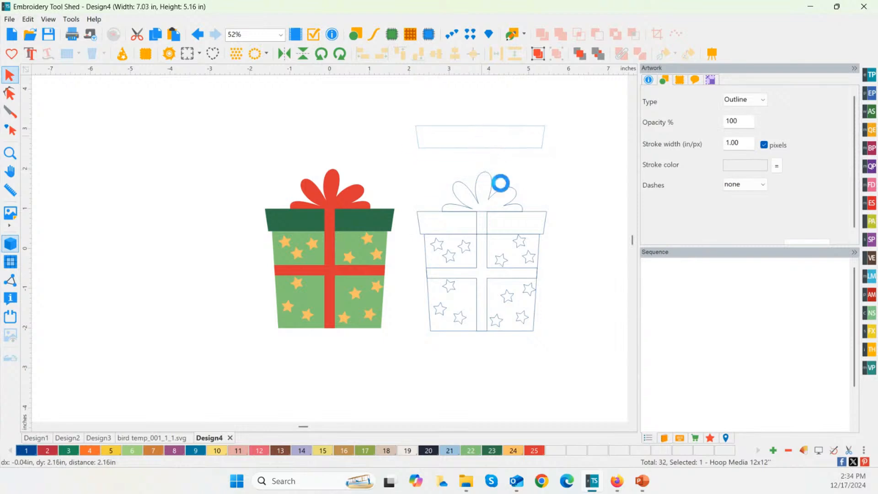
click(502, 221)
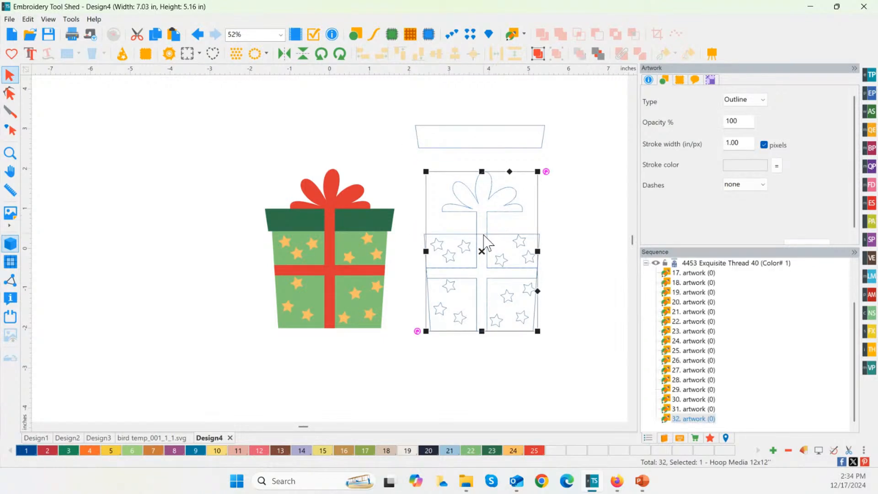
click(586, 247)
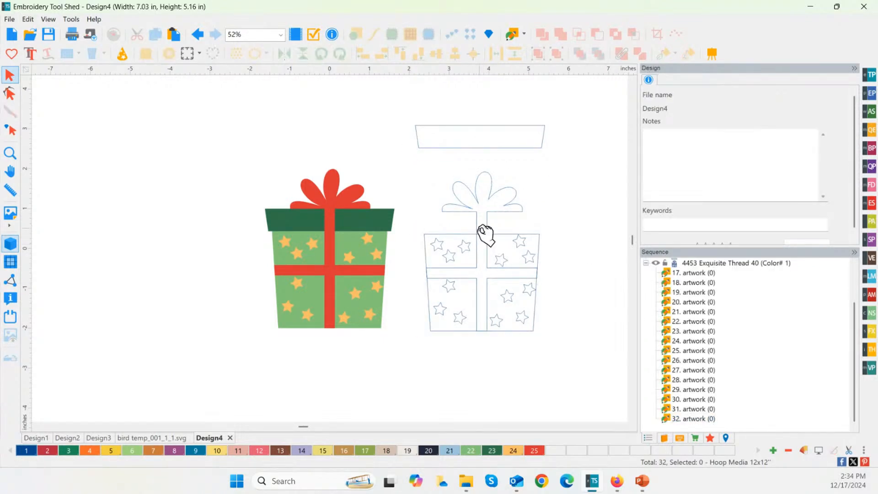
Separate the bow-and-ribbon outline to the right of the stars and the box body outline below them
click(484, 235)
drag(485, 251, 612, 262)
click(558, 260)
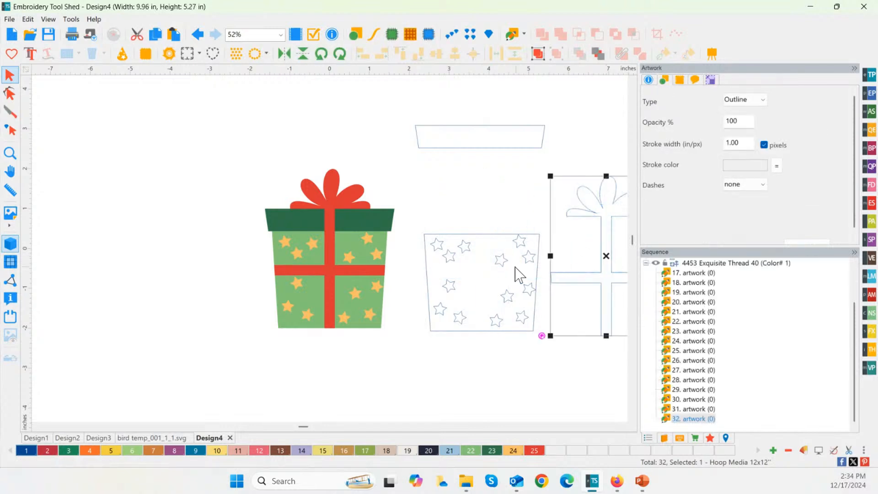
click(483, 332)
drag(486, 288, 486, 395)
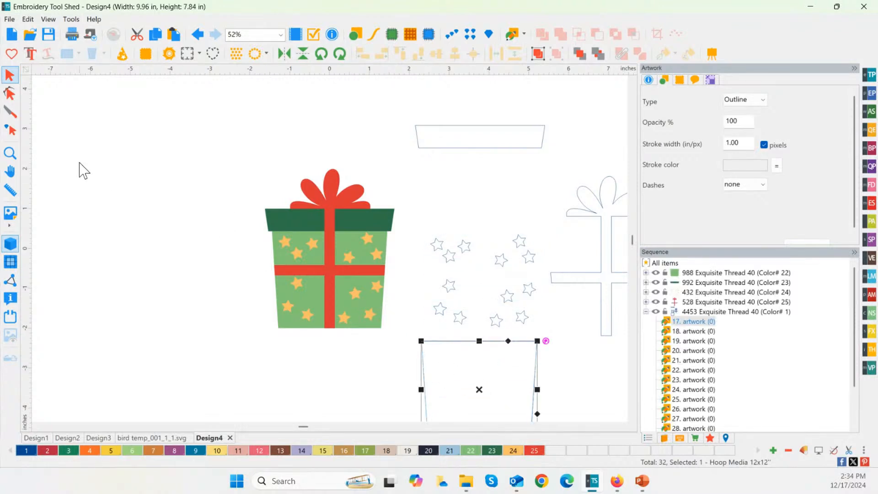
click(11, 154)
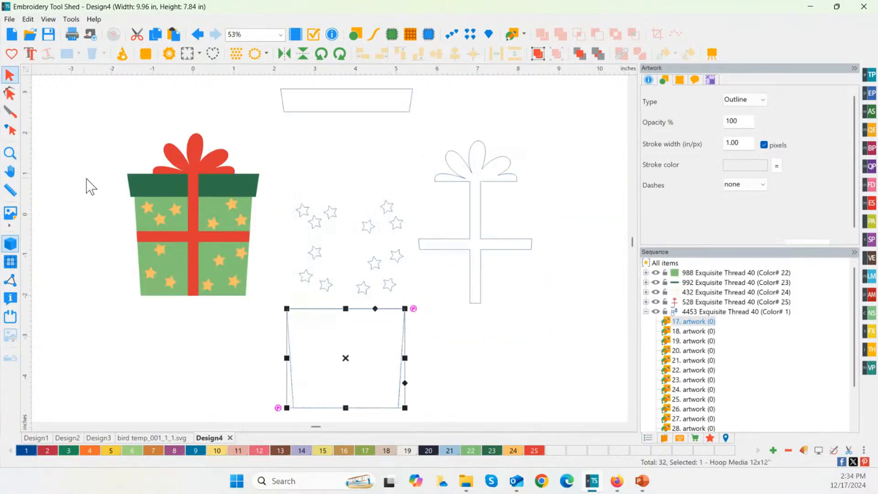
Lower the lid outline to just above the stars, level with the bow, and clear the selection
click(307, 124)
click(344, 113)
drag(353, 108, 357, 167)
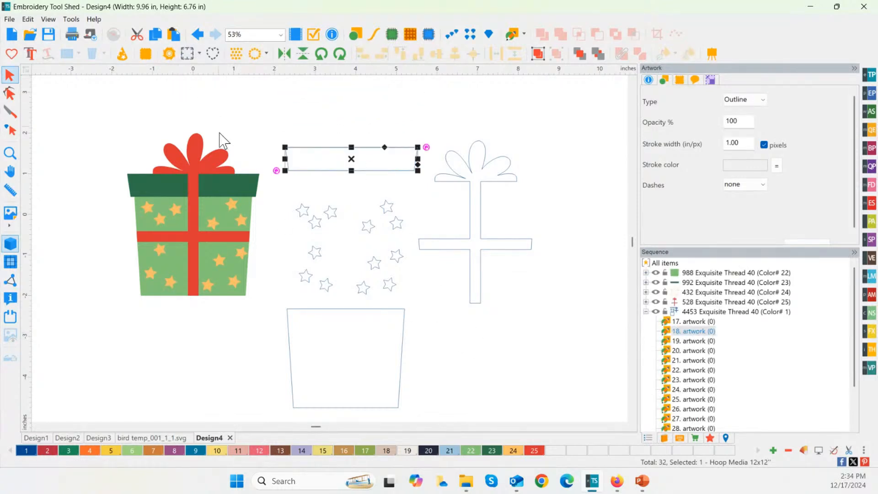
click(463, 343)
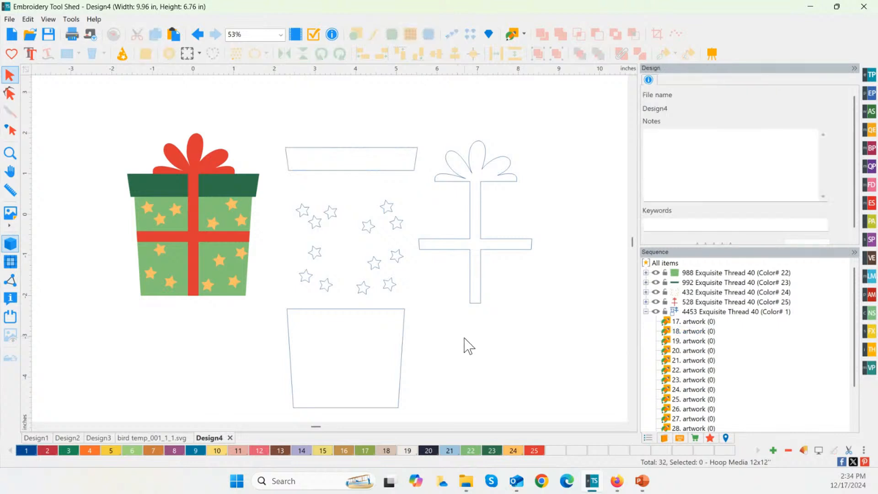
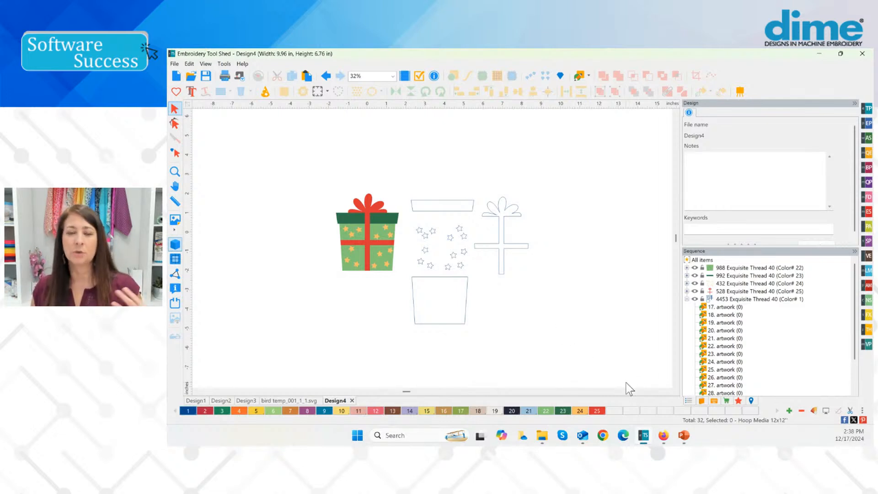
View the DIME Inspiration Software Users group page in Firefox, and return to Embroidery Tool Shed
click(684, 436)
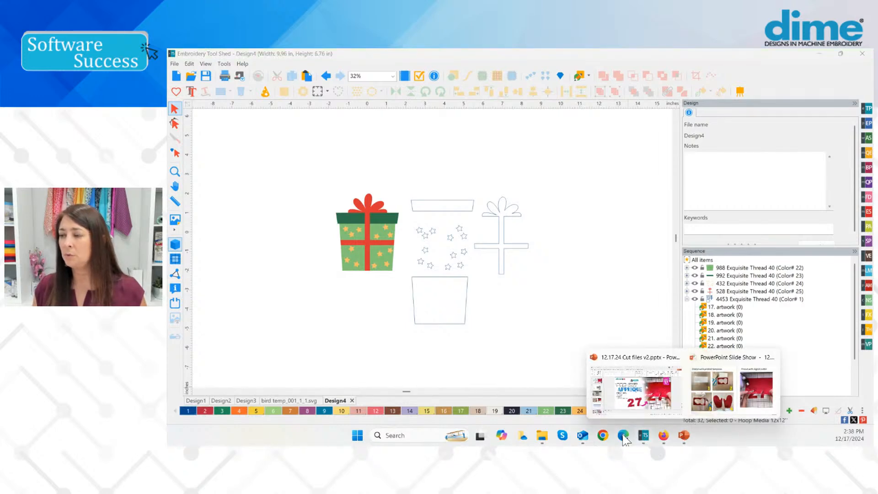
mouse_move(665, 434)
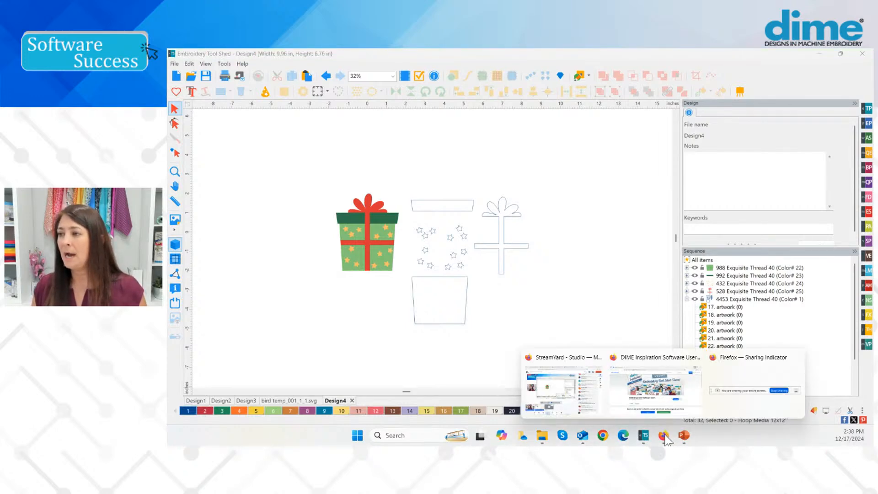
click(654, 389)
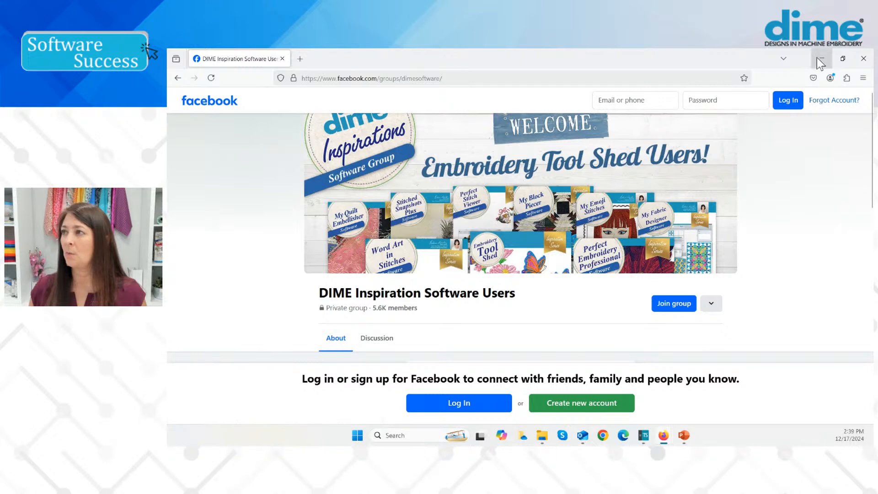
click(817, 58)
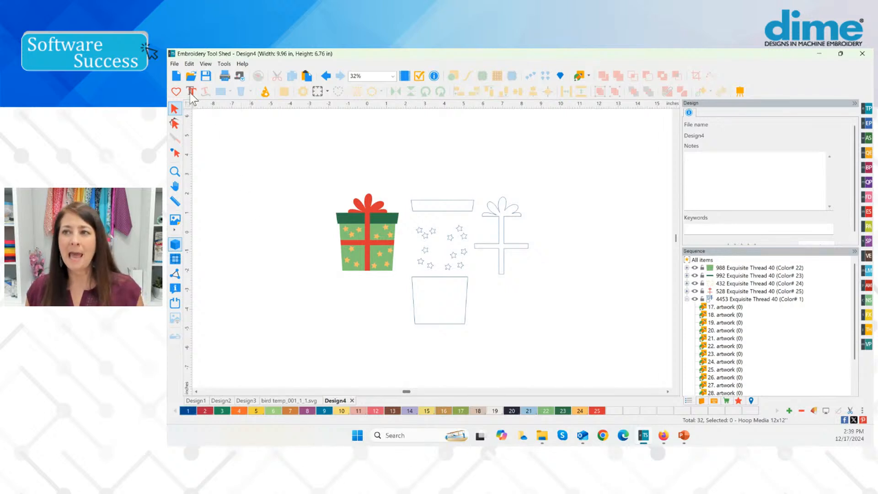
Create a new blank design, return to Design3 and delete the red cardinal artwork beside the snowflake
click(177, 77)
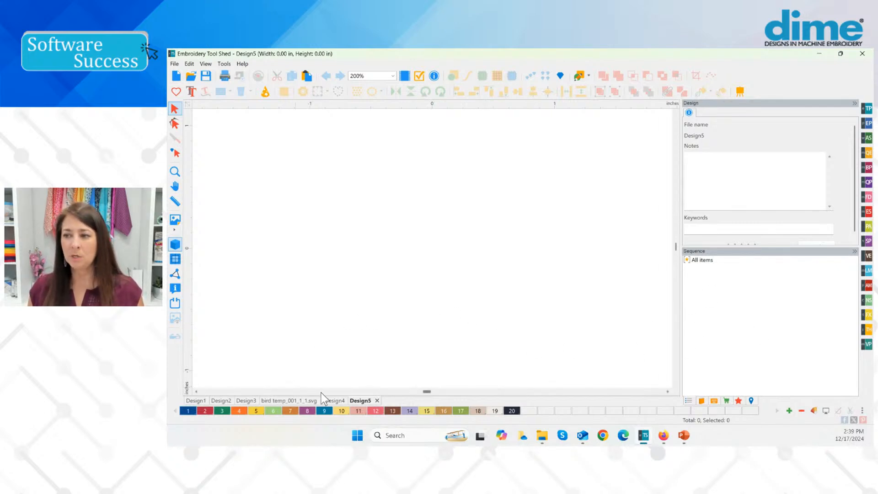
click(247, 401)
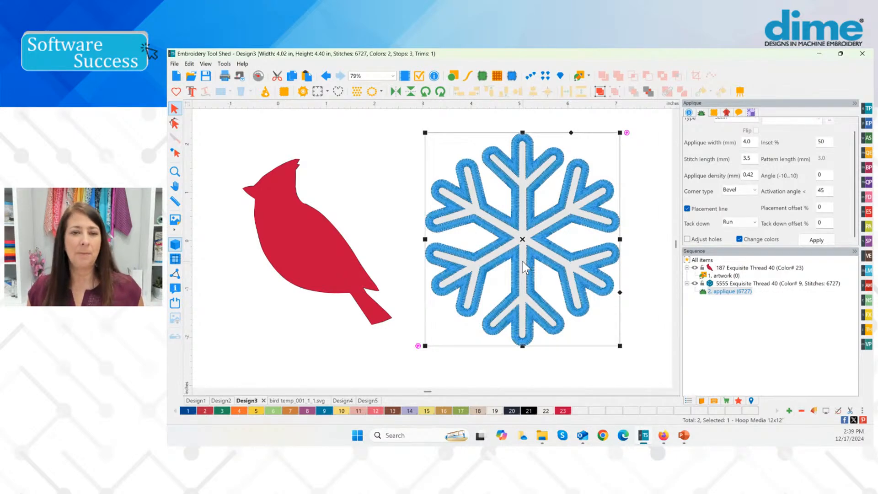
click(392, 169)
click(341, 224)
key(Delete)
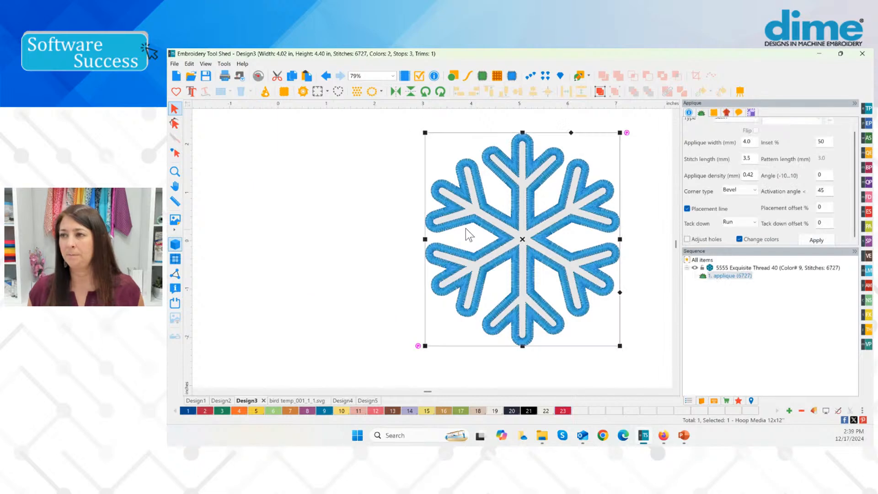
Save the snowflake applique to the Desktop as Snowflake in Baby Lock/Brother/Bernina (PES v9) format
click(730, 275)
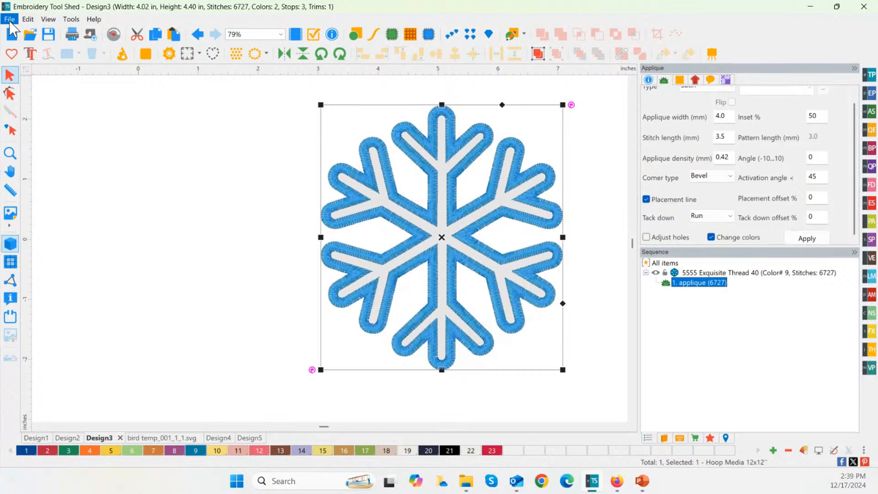
click(10, 22)
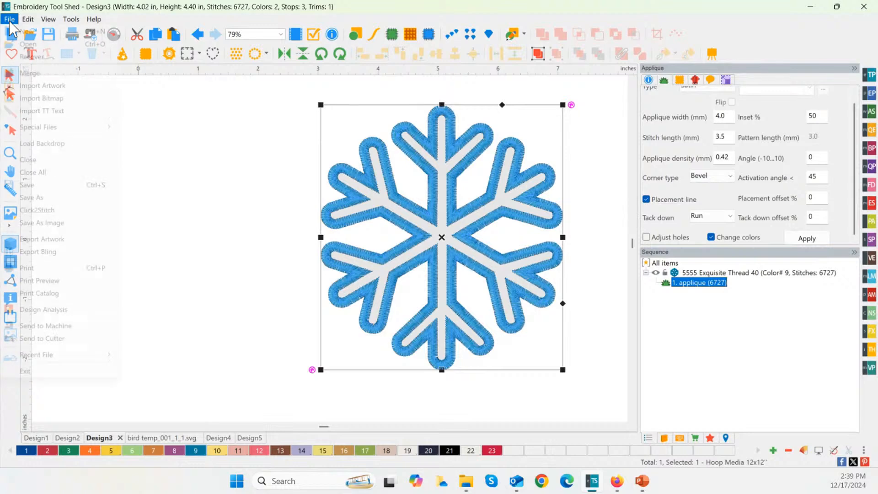
click(46, 198)
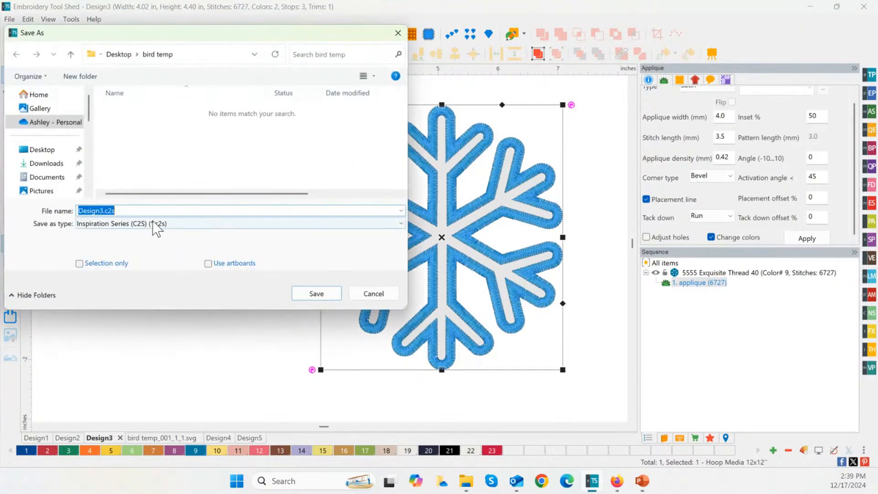
click(156, 227)
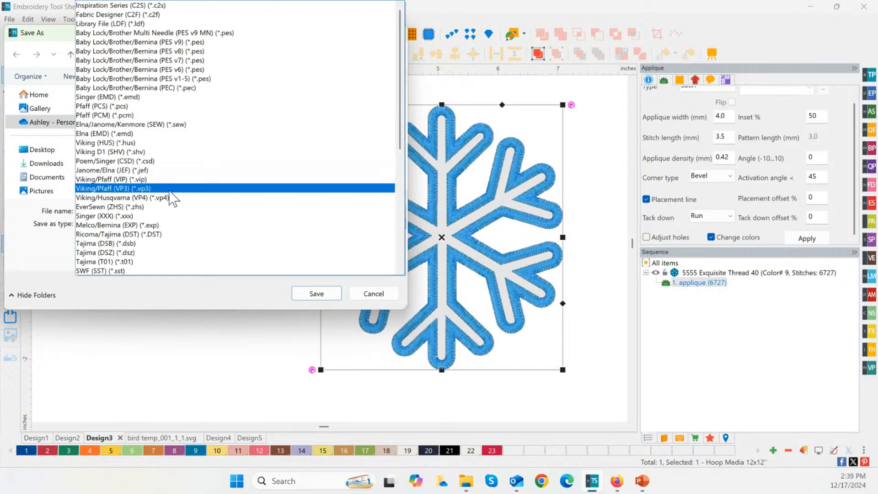
click(205, 42)
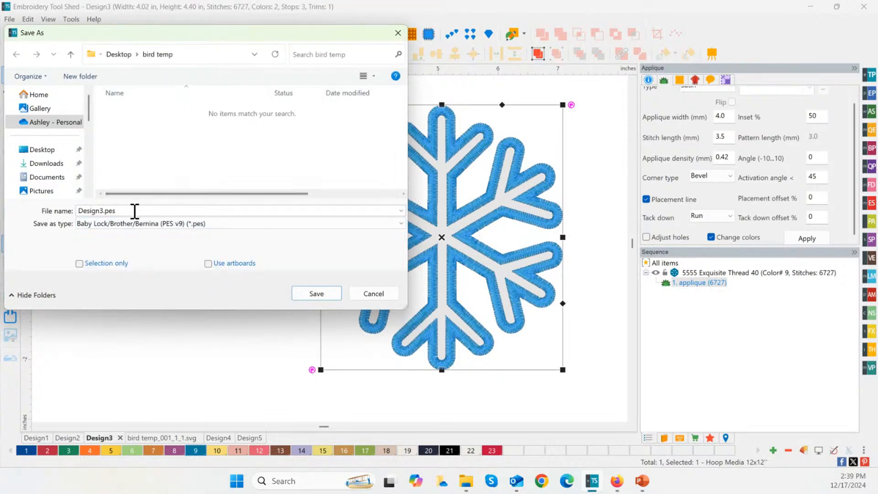
text(Snow)
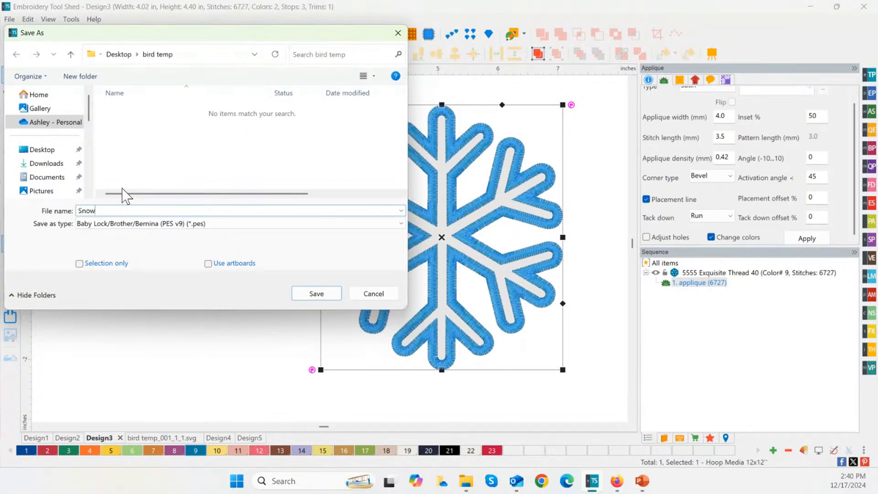
text(flake)
click(58, 151)
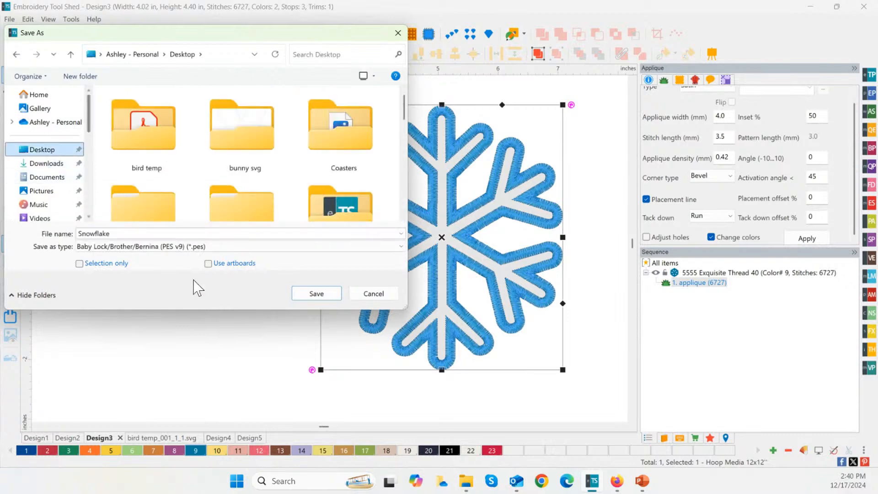
click(314, 299)
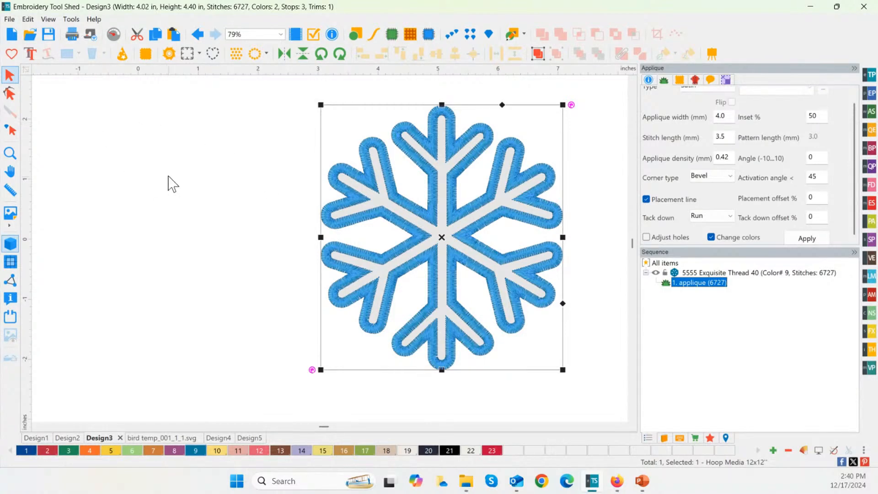
Merge the Snowflake PES file from the Desktop into Design3 and move the merged snowflake slightly up beside the applique
click(10, 154)
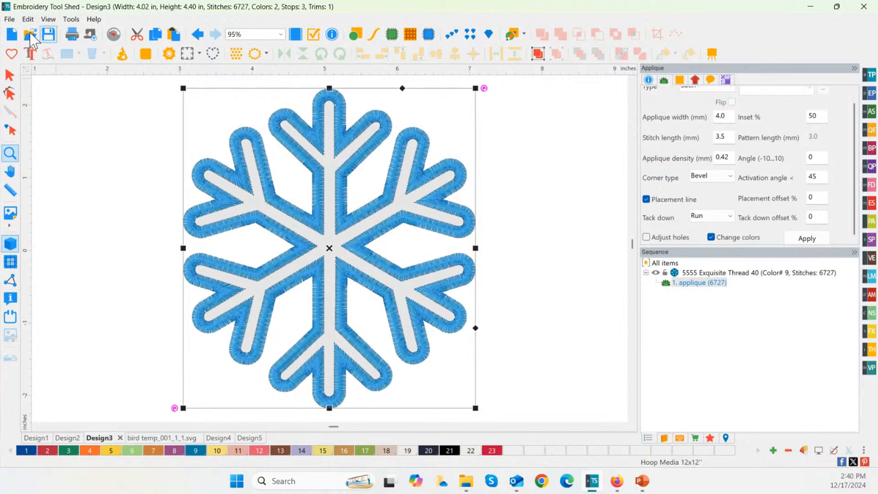
click(9, 23)
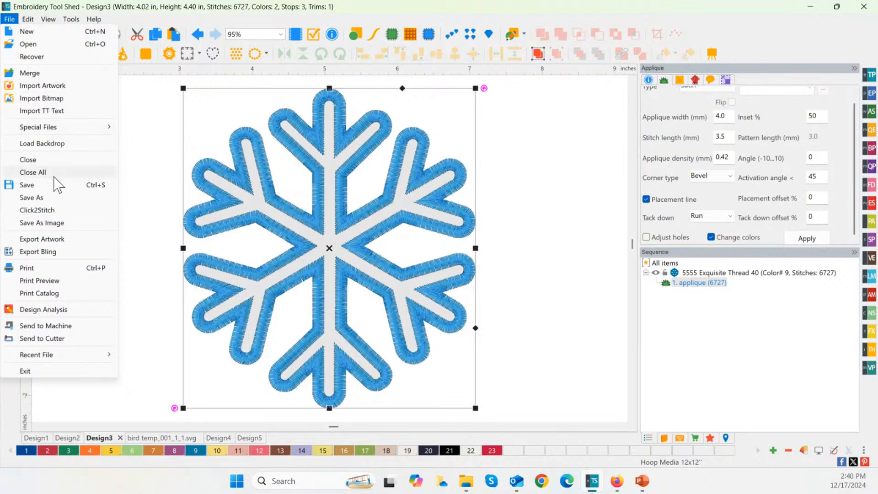
click(33, 73)
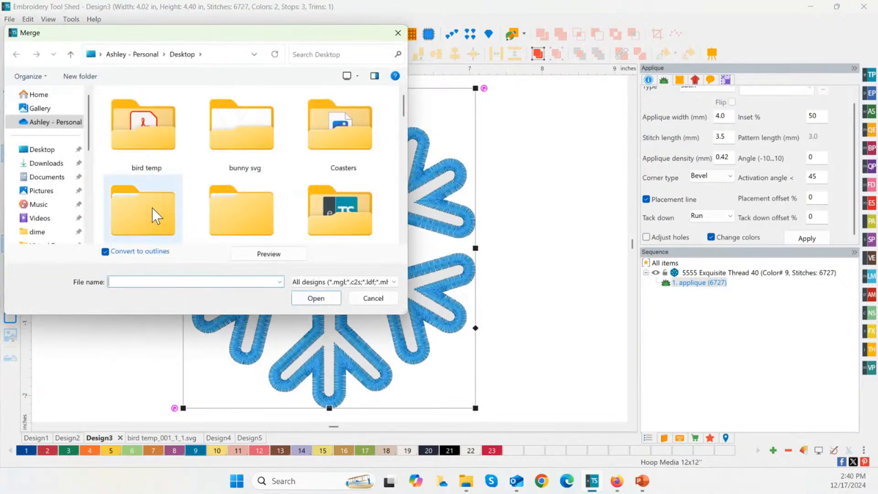
click(36, 149)
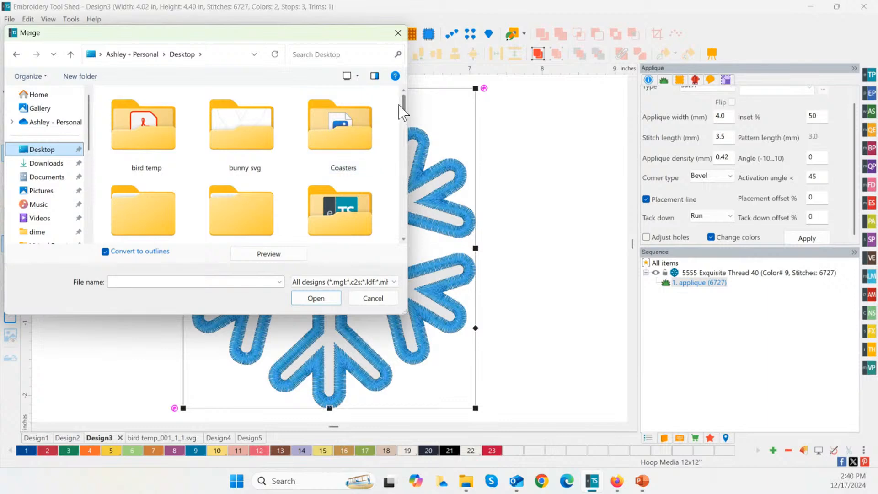
drag(401, 112, 402, 191)
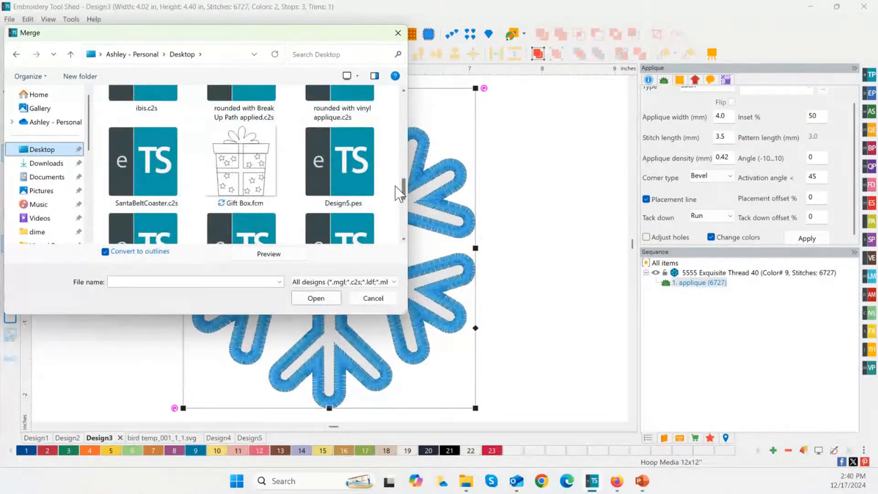
click(331, 182)
key(s)
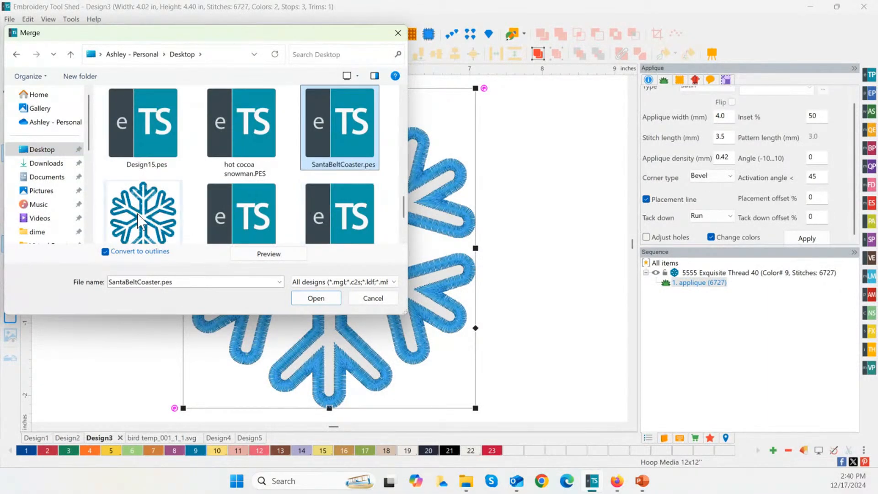
scroll(181, 219, down, 2)
double_click(146, 121)
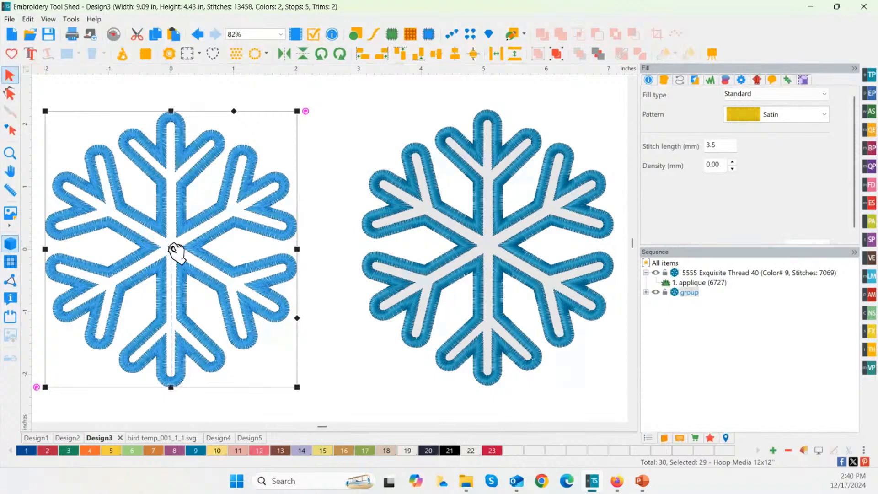
drag(174, 250, 178, 230)
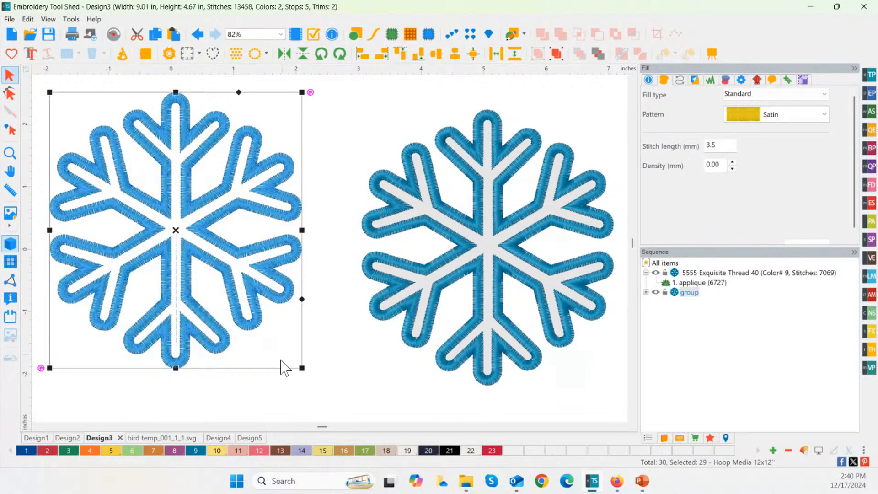
Select the original applique and the merged PES snowflake in turn to compare their properties and sequence entries
click(287, 398)
click(247, 333)
click(500, 236)
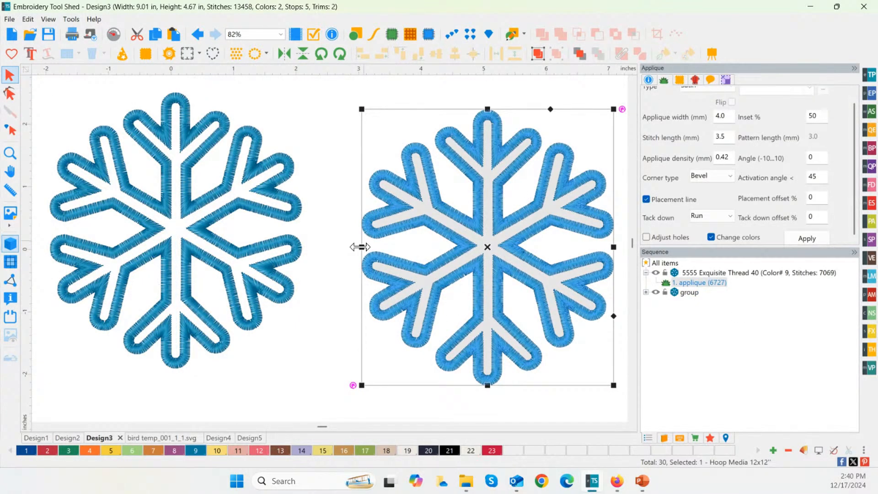
click(270, 278)
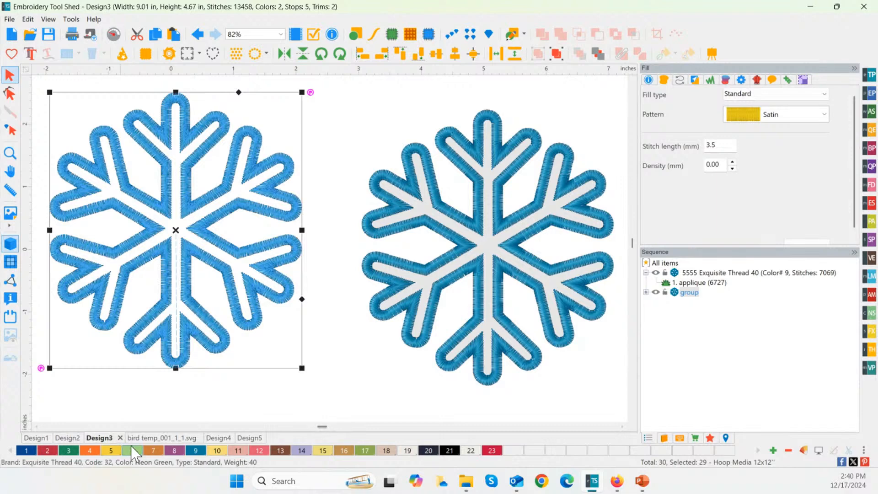
Try ungrouping the merged snowflake to access its separate thread blocks
click(646, 293)
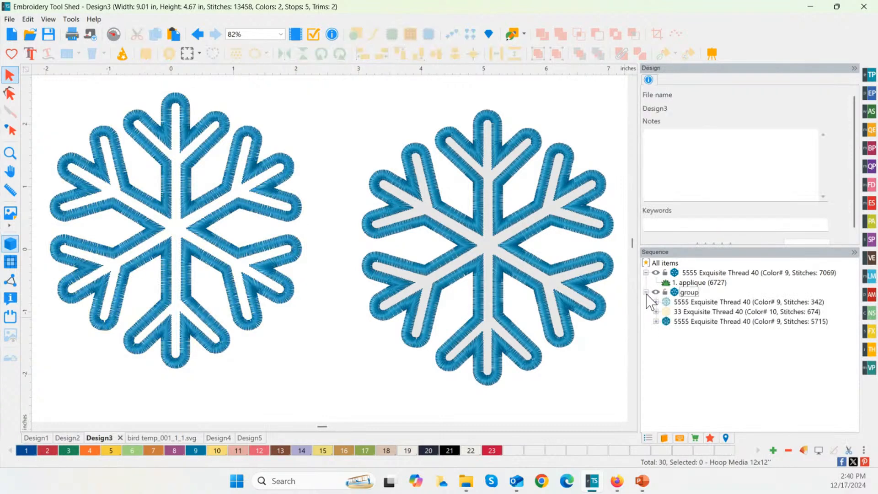
click(689, 295)
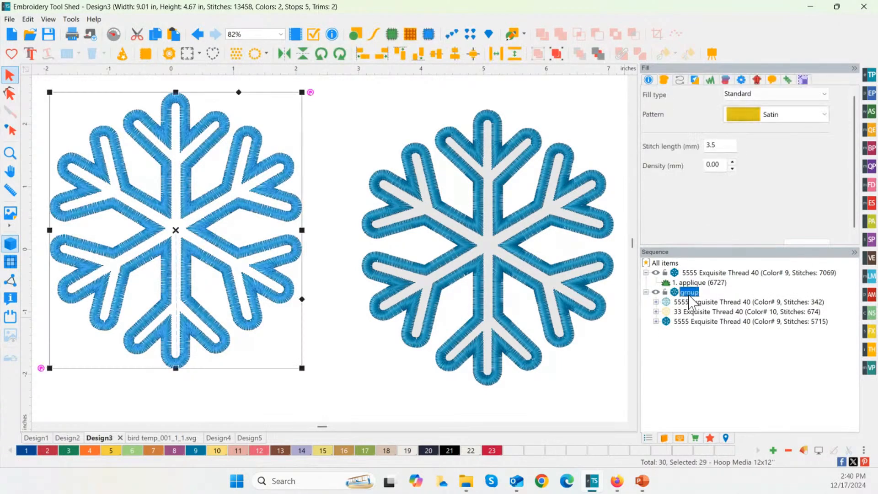
key(ctrl+u)
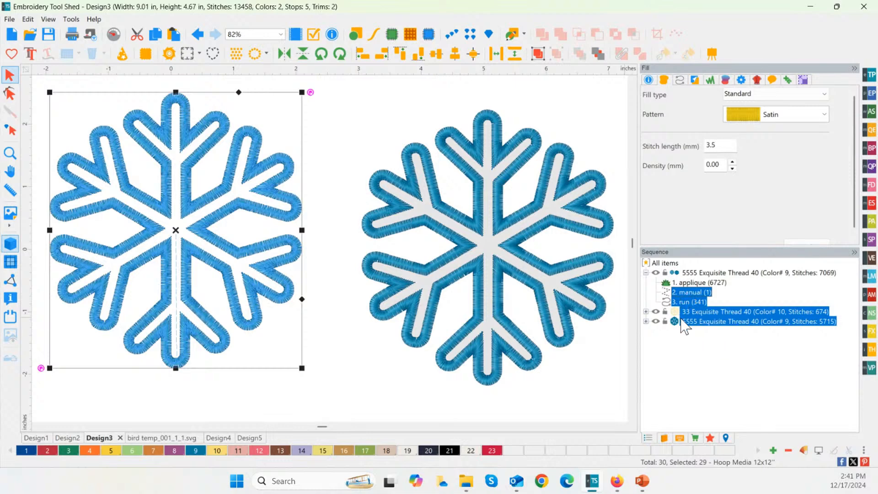
click(700, 322)
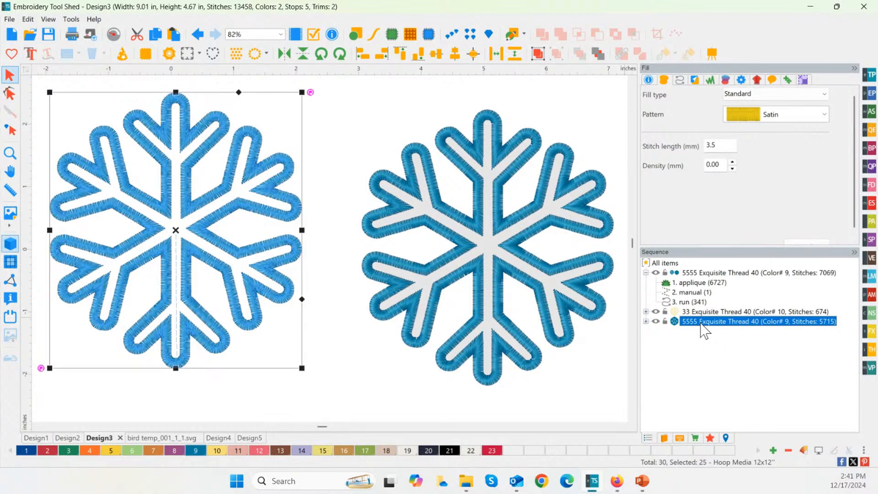
Recolor the original snowflake applique with Exquisite Thread 1323 Orchid, color 8
click(700, 282)
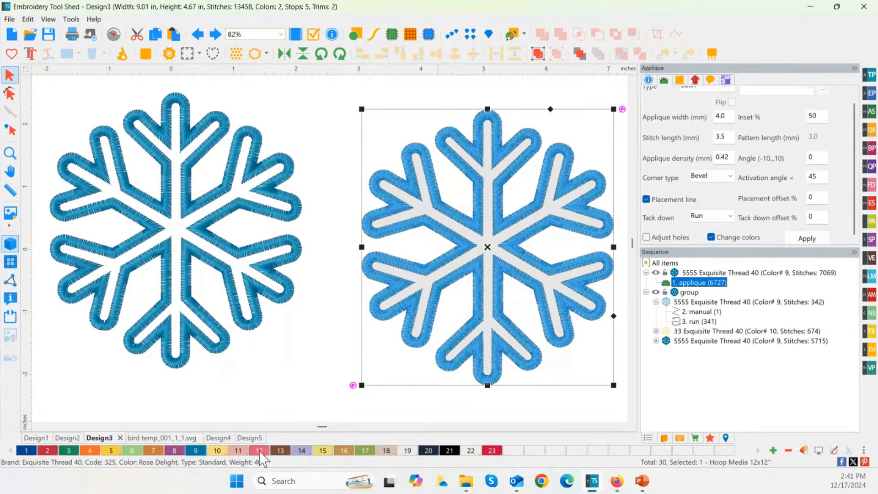
click(174, 451)
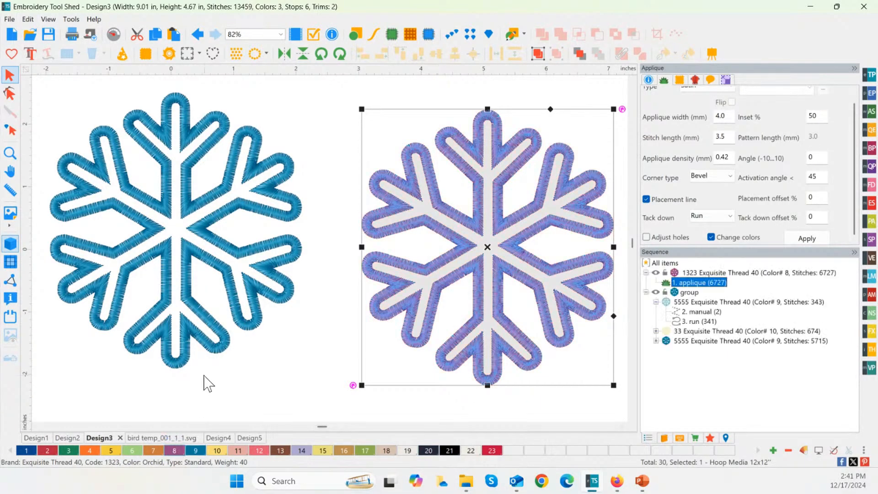
Compare the two snowflakes, preview the original applique's cut shape in Cutter, and close Cutter without saving
click(261, 241)
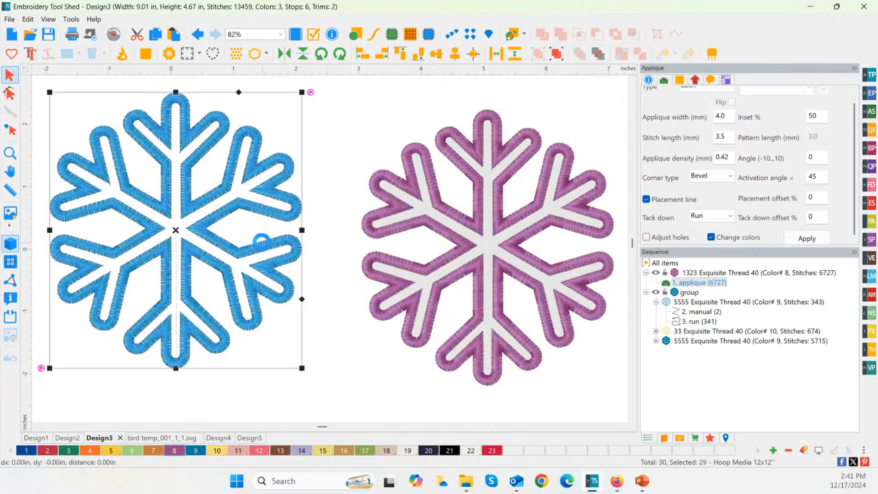
click(496, 276)
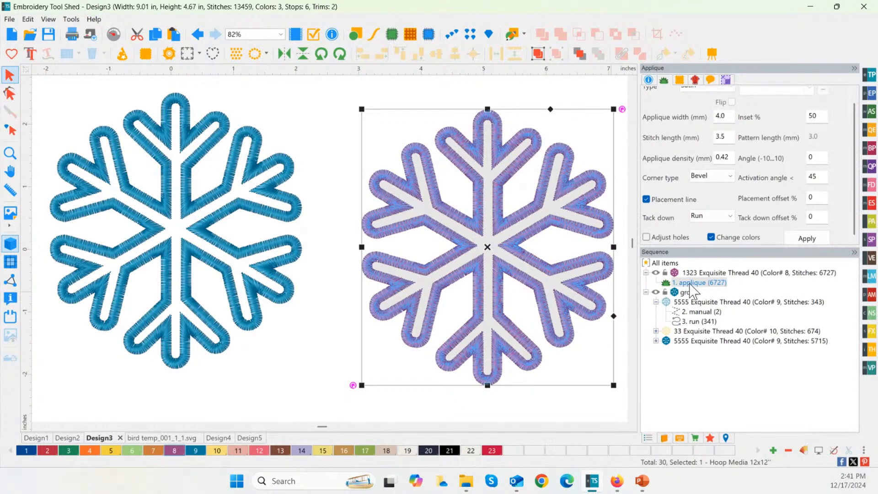
click(169, 54)
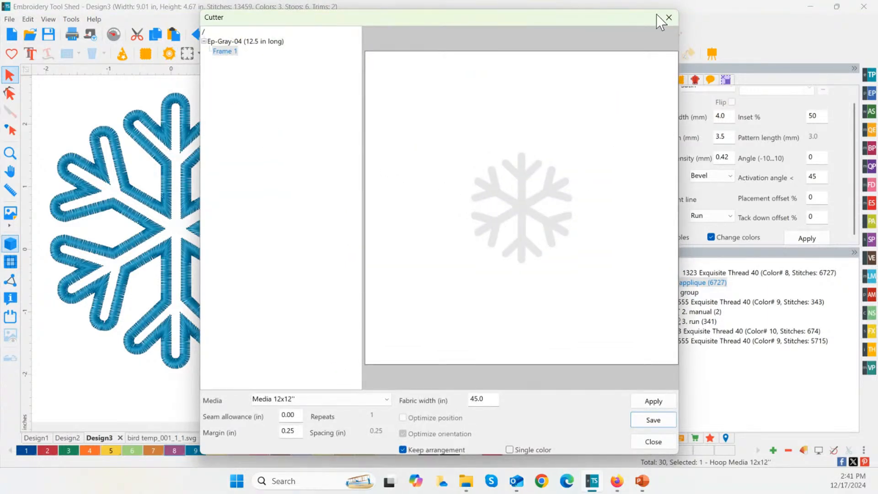
click(668, 17)
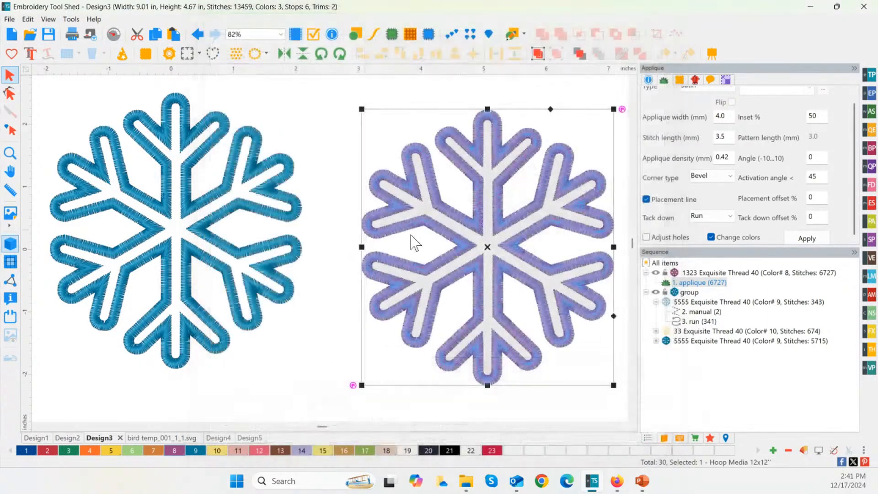
Expand every thread block of the merged snowflake's group, review its stitch items, and ungroup it
click(689, 292)
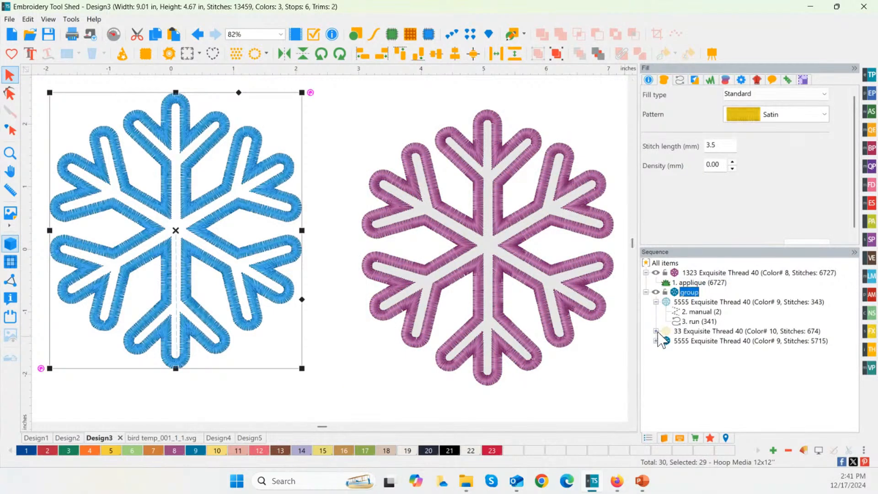
click(655, 331)
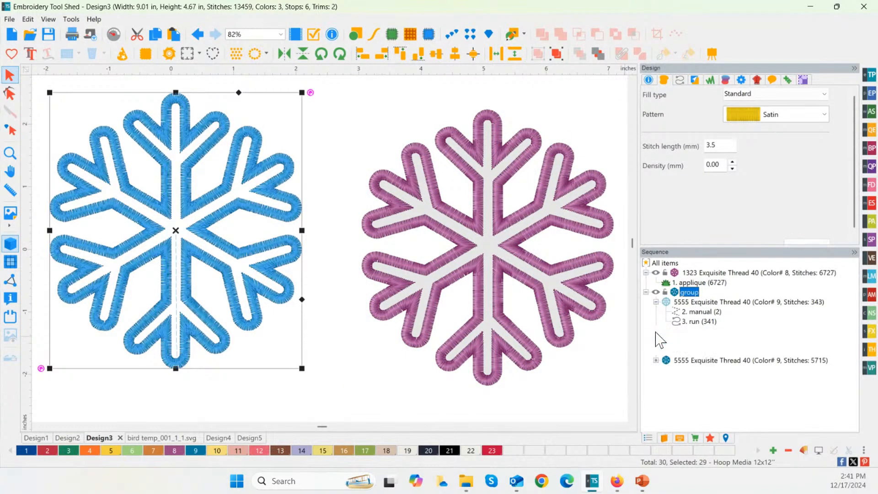
click(656, 361)
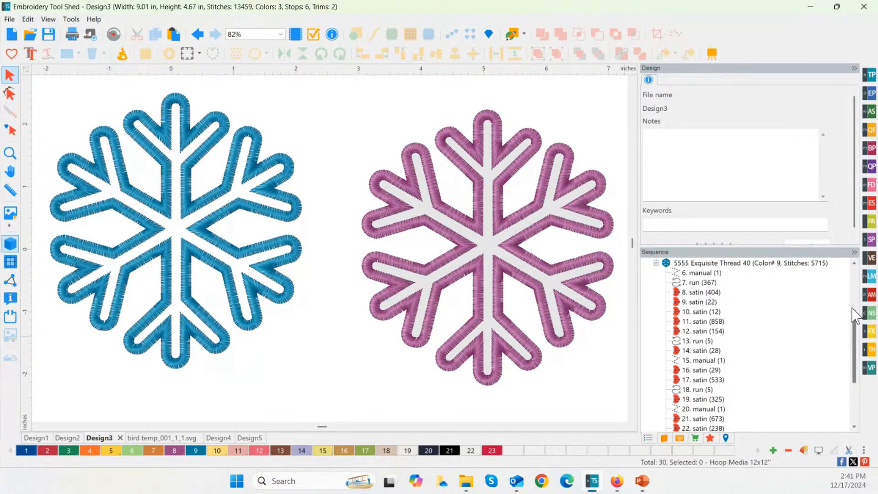
scroll(791, 315, up, 4)
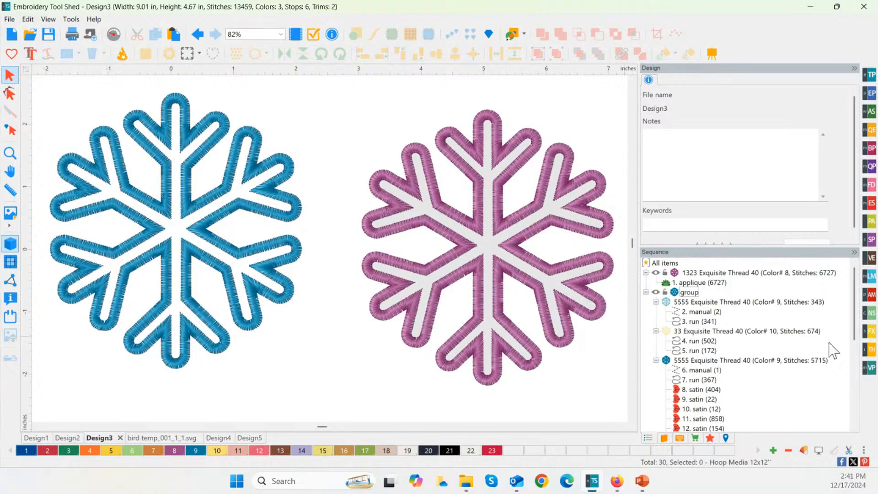
click(693, 321)
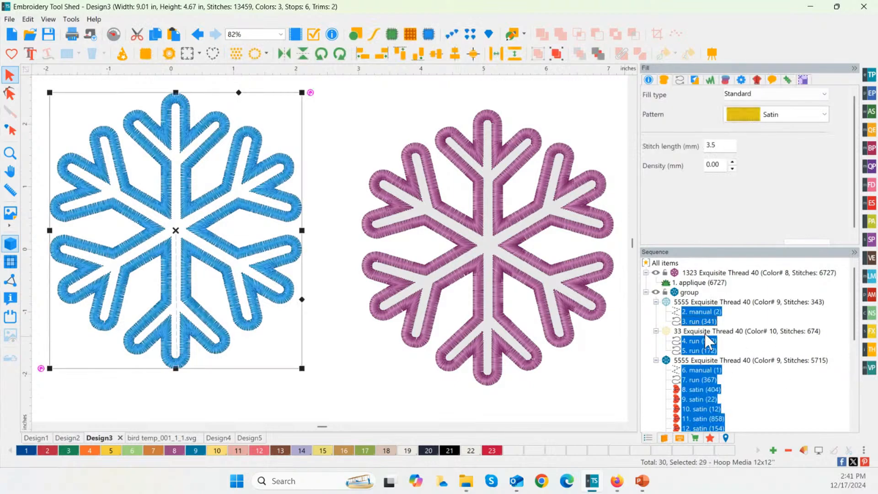
click(690, 292)
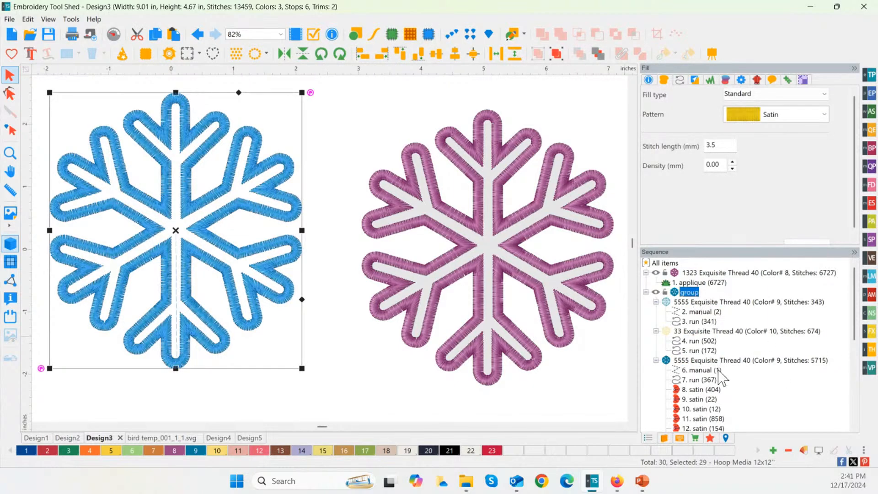
click(681, 388)
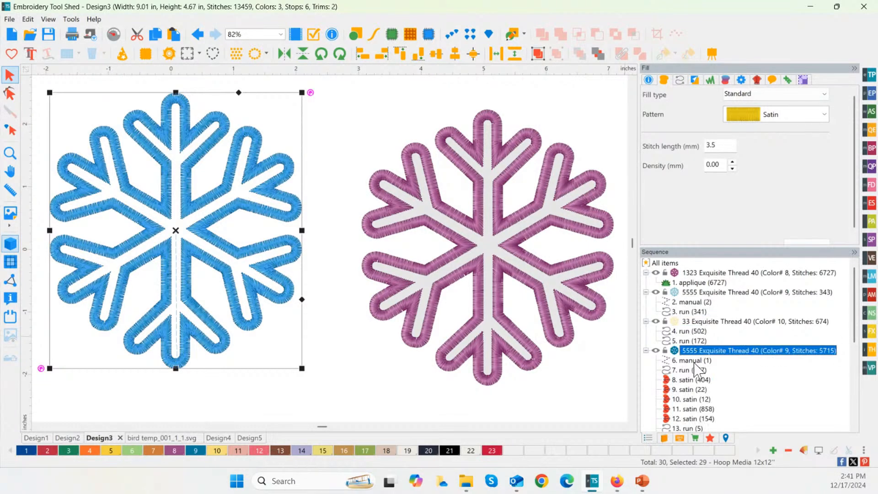
Examine the run, satin and manual items in the merged snowflake's final color 9 block, including run item 7
scroll(696, 365, down, 3)
click(683, 313)
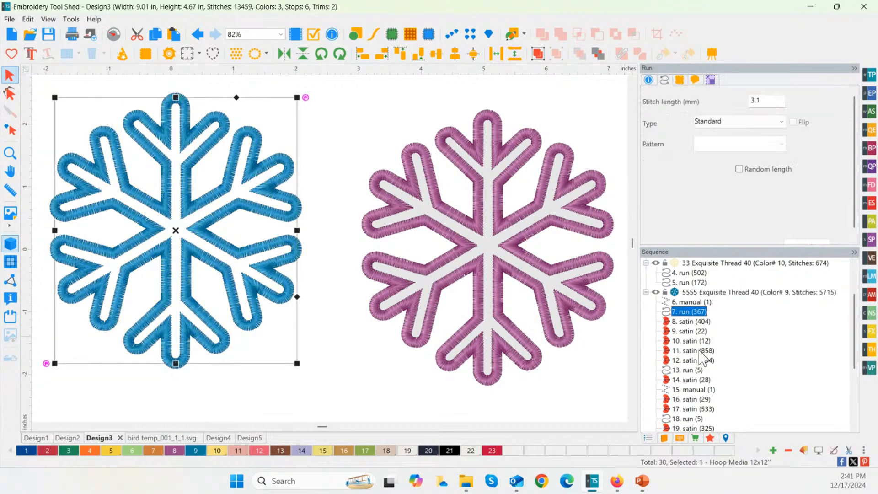
scroll(701, 361, down, 4)
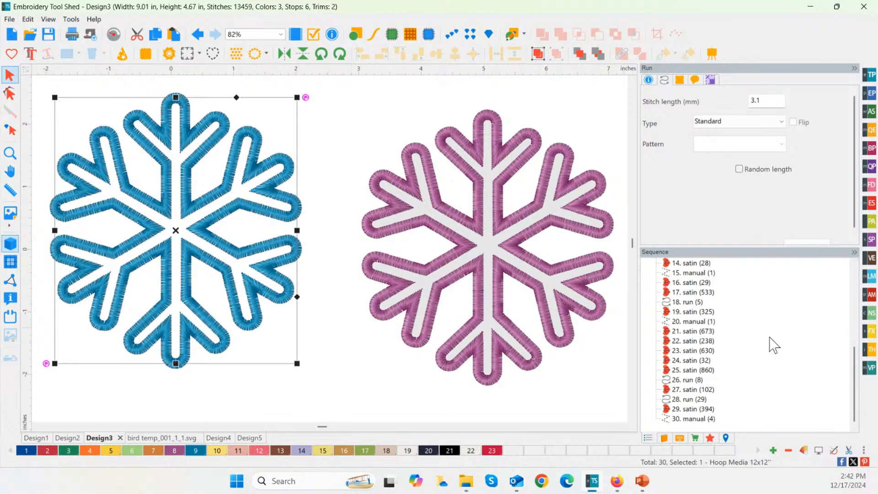
drag(854, 377, 854, 288)
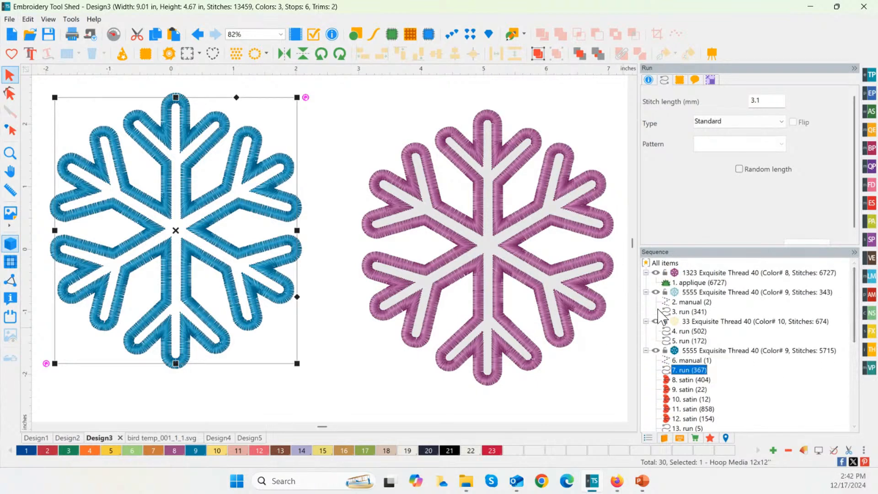
Hide the merged snowflake's color 10 block and final color 9 block, and select run item 3, its placement outline
click(690, 293)
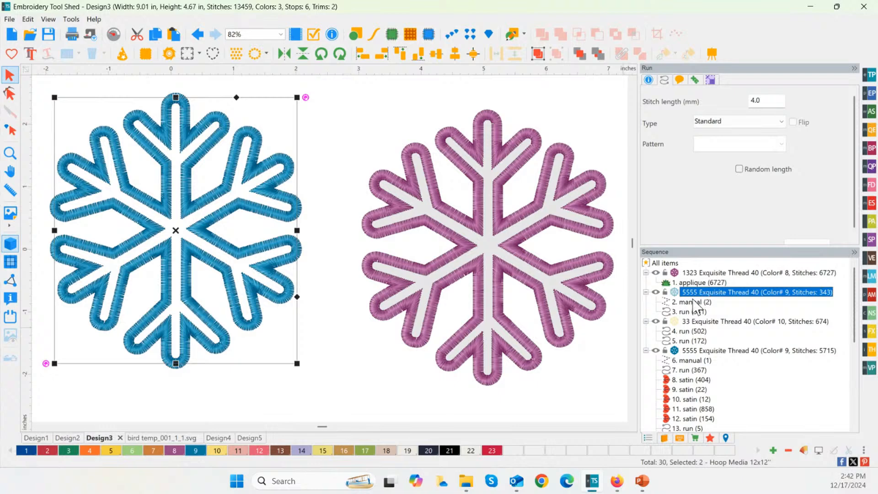
click(655, 322)
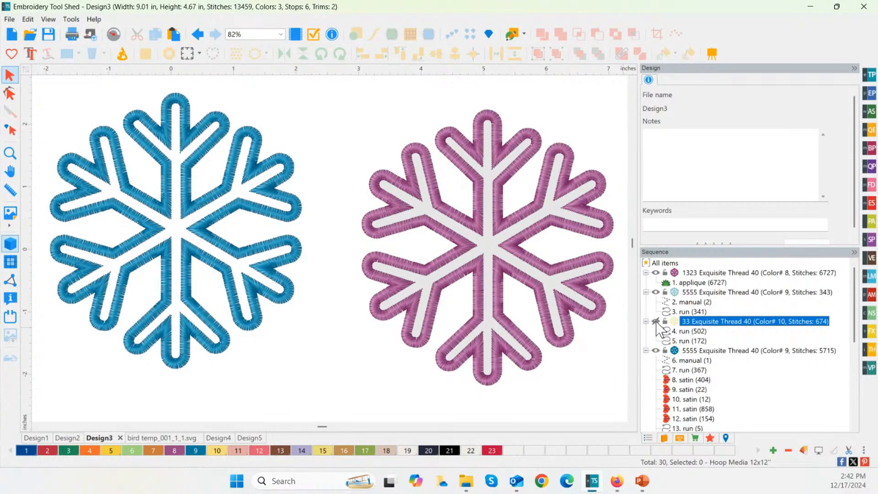
click(657, 351)
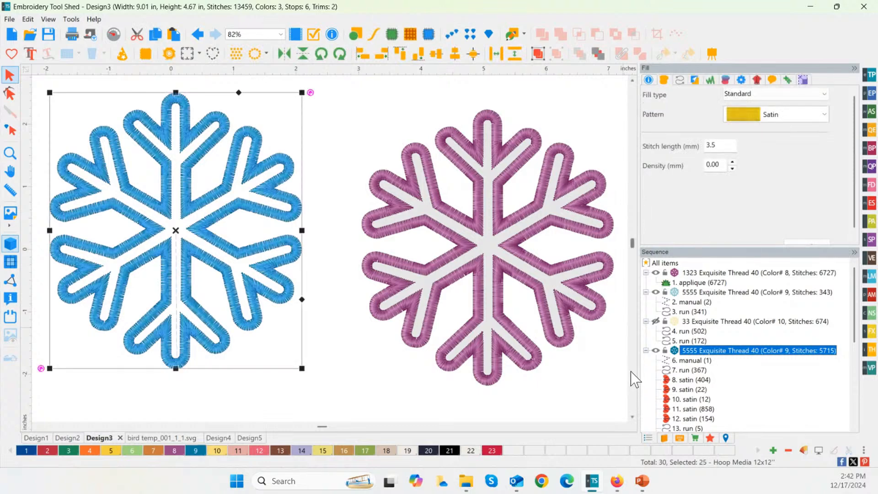
click(656, 351)
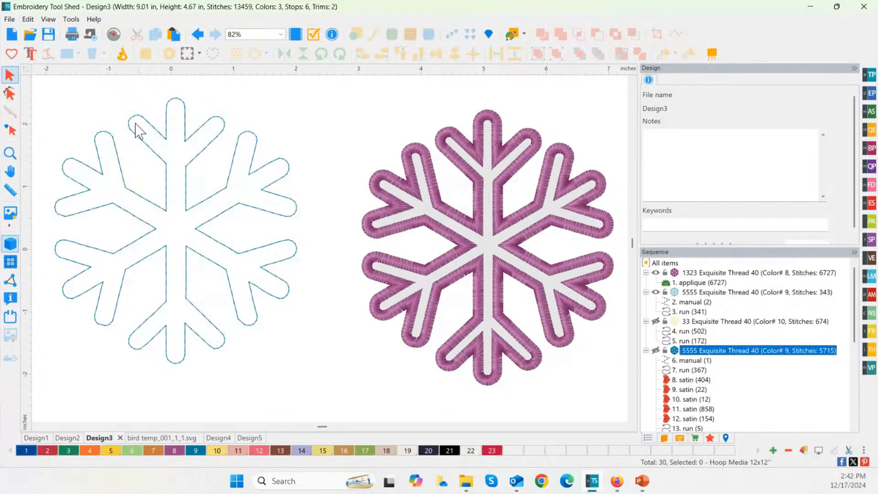
click(689, 312)
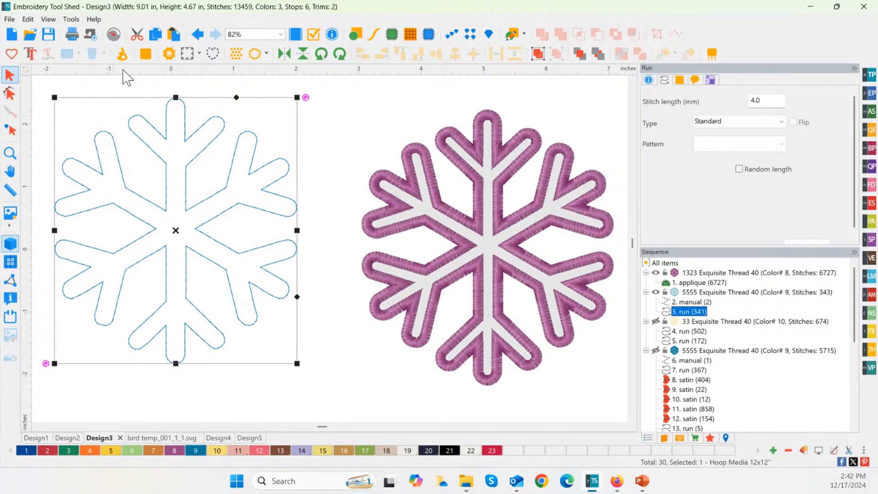
Paste a copy of the merged snowflake's placement outline, assign it thread color 2, and hide the copy
key(ctrl+v)
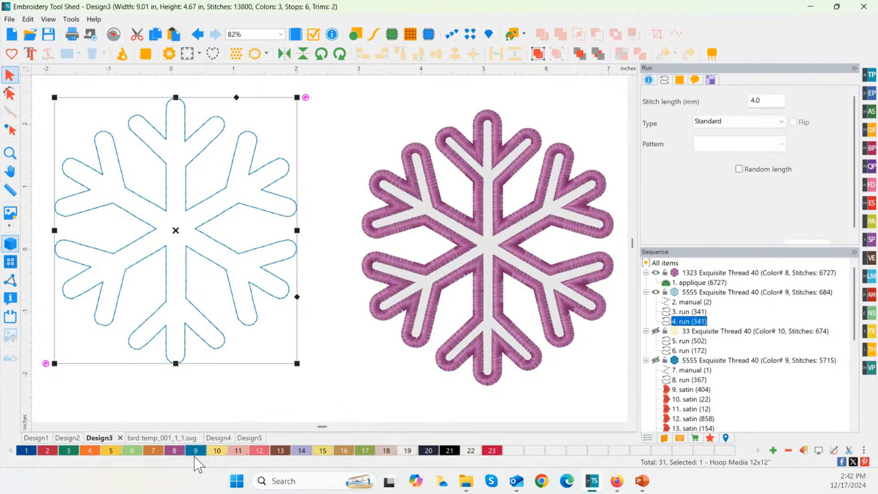
click(48, 452)
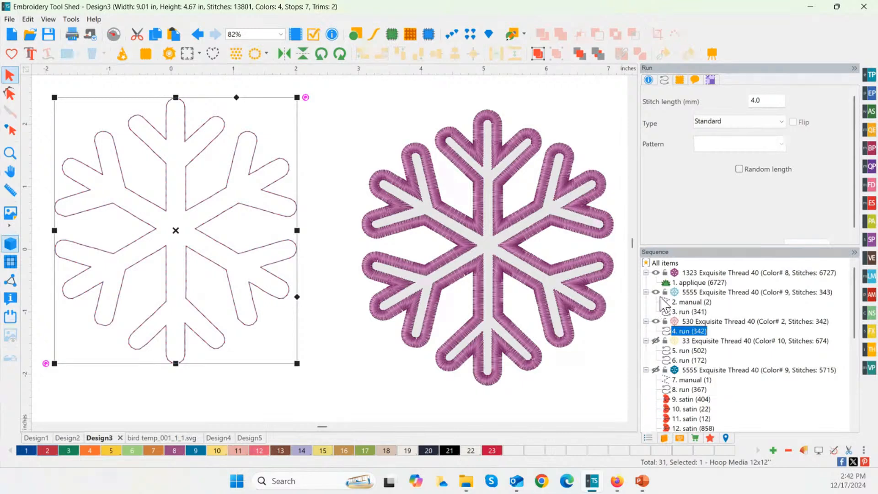
click(656, 322)
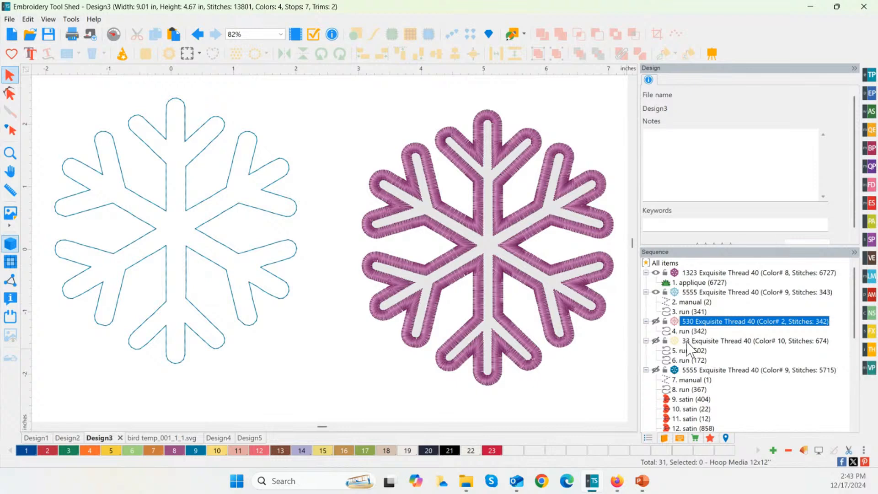
click(683, 372)
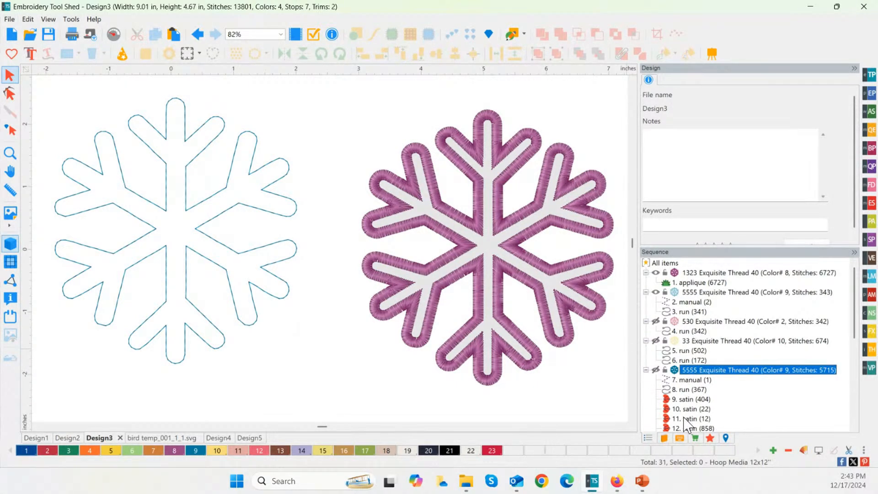
Convert the color 9 placement outline run to artwork, preview its cut shape in Cutter, and close Cutter without saving
click(279, 299)
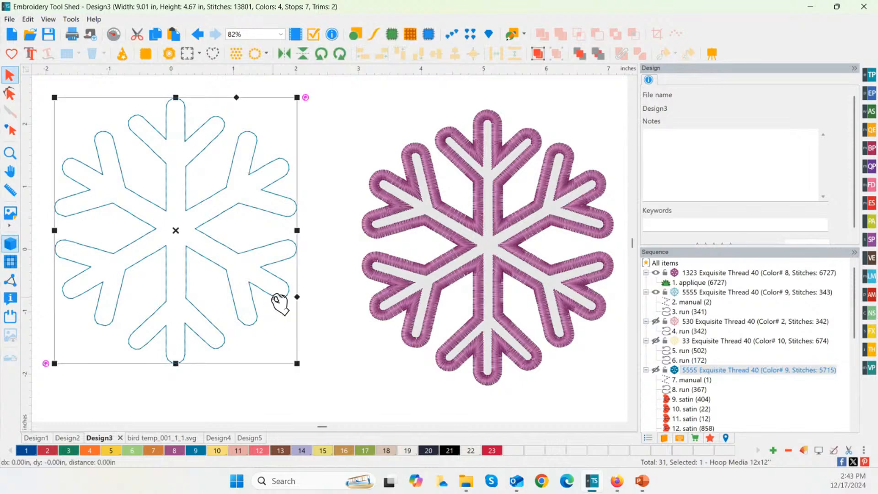
right_click(166, 198)
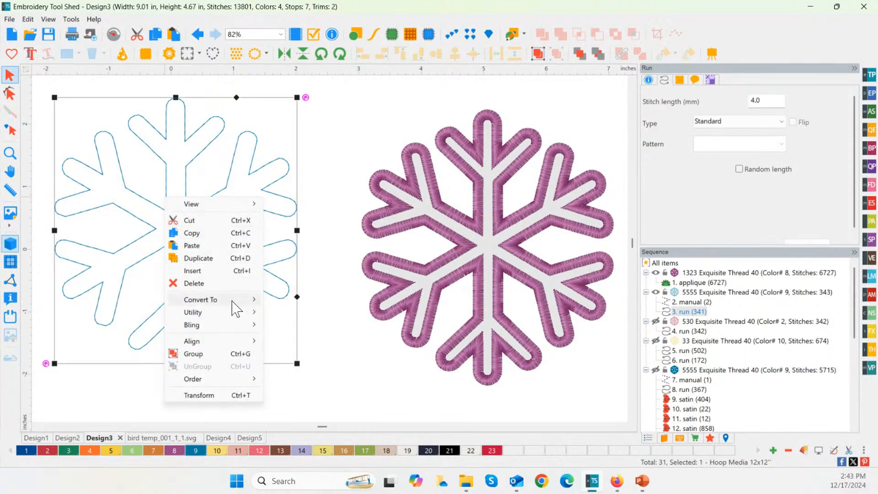
mouse_move(232, 301)
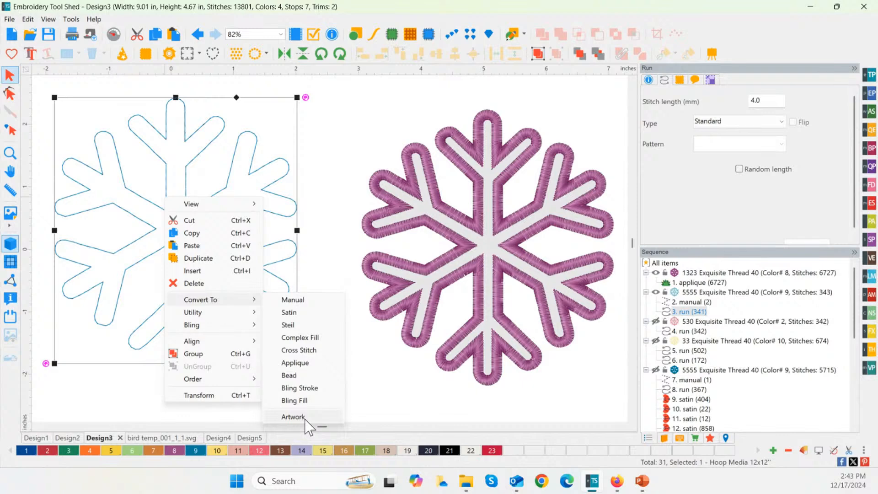
click(293, 417)
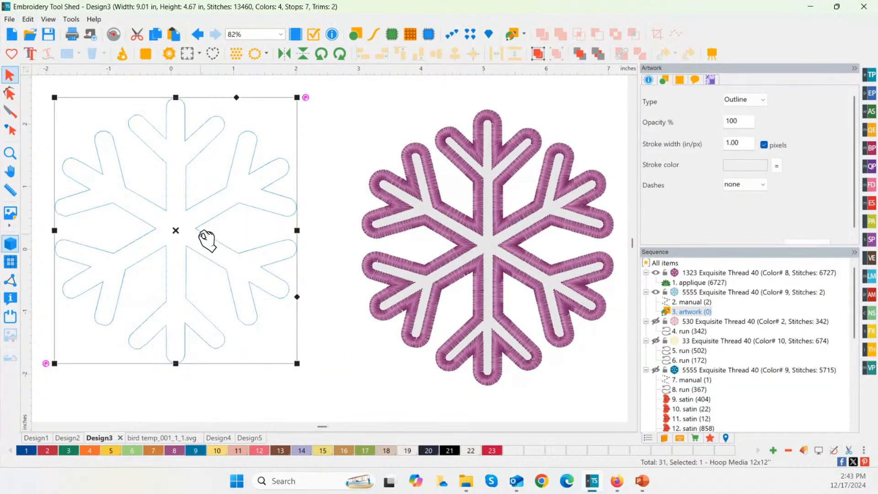
click(169, 54)
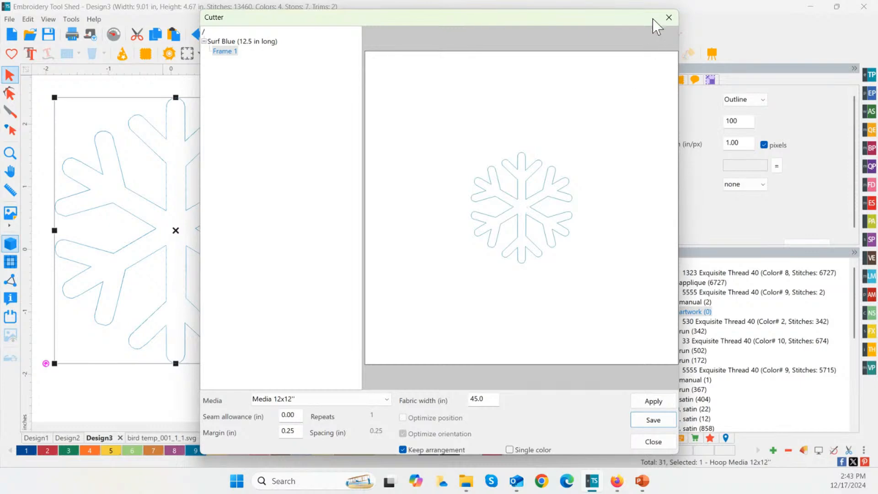
click(669, 18)
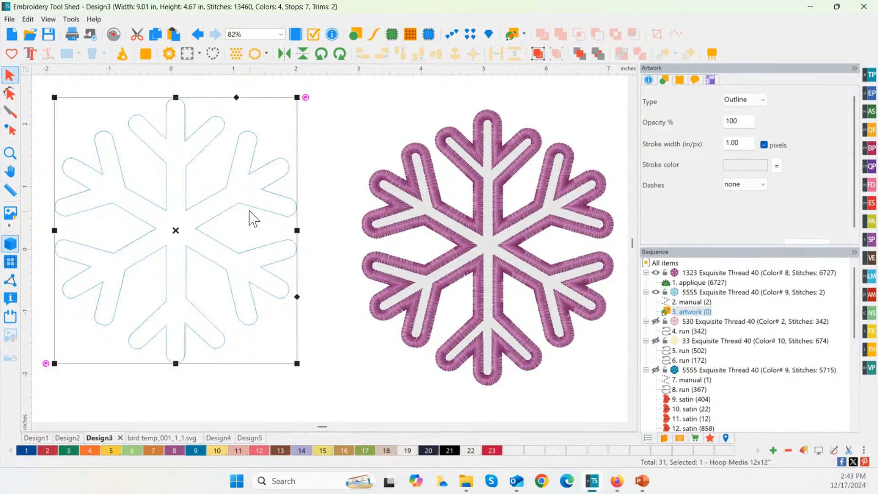
Undo the artwork conversion and the pasted outline copy, and show the merged snowflake's hidden color 10 and final color 9 blocks
click(145, 174)
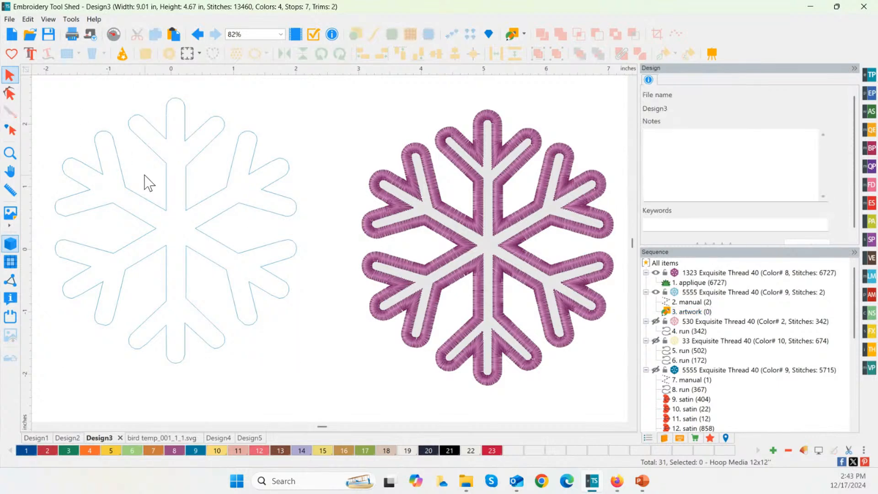
key(ctrl+z)
key(ctrl+z)
key(Delete)
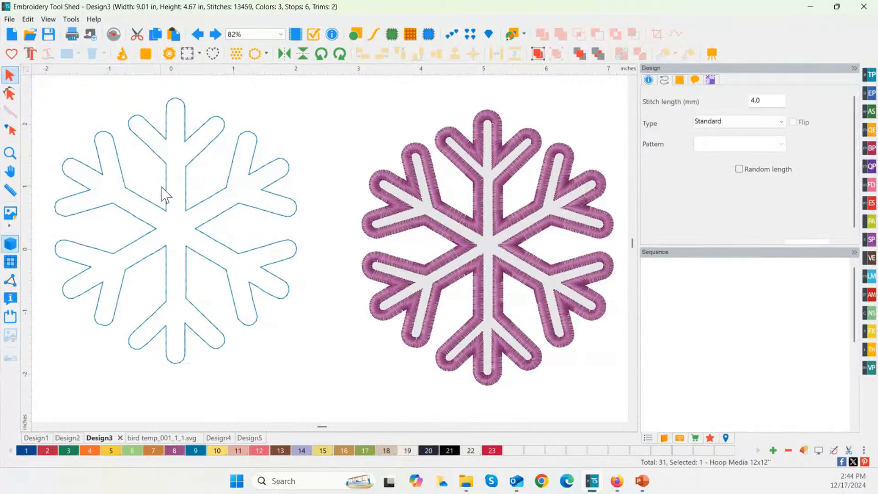
click(656, 321)
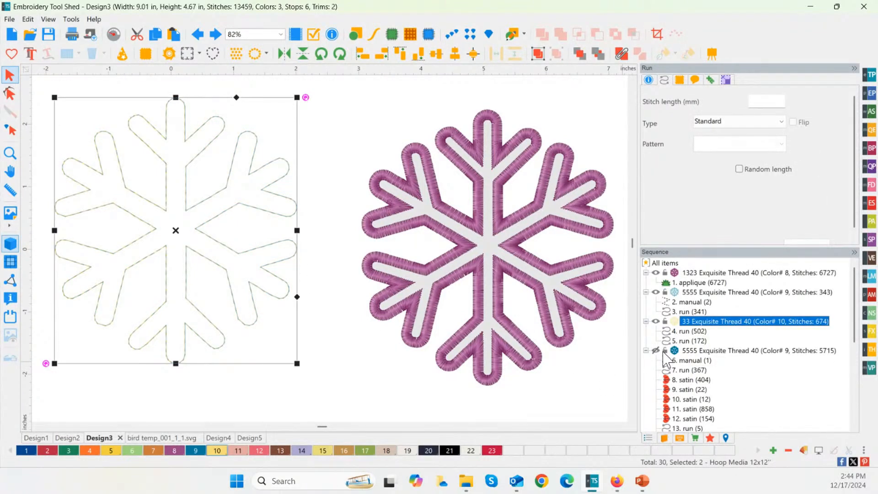
click(655, 350)
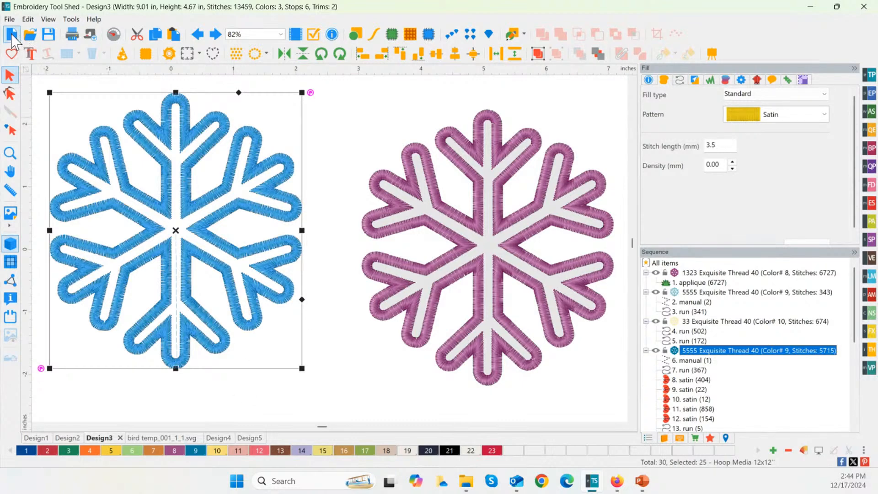
Create a new design and insert Wreath1APP from the Christmas designs in the Holidays & Occasions library
click(11, 36)
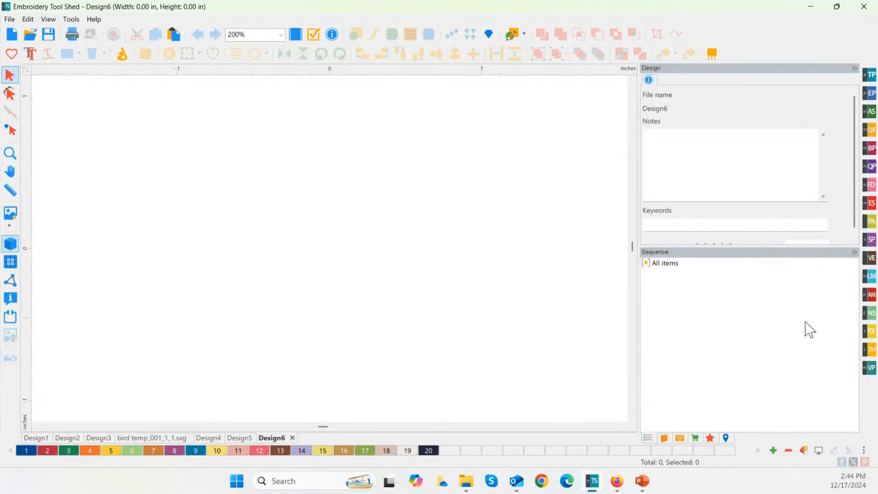
click(868, 295)
click(814, 314)
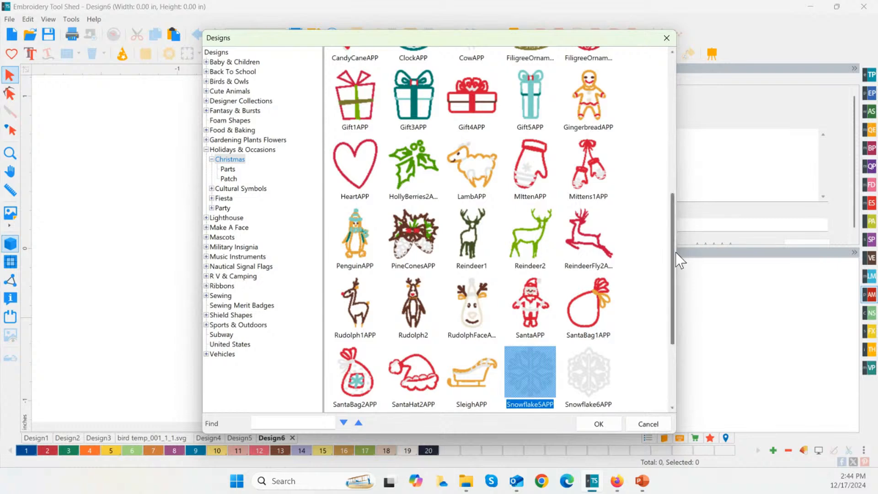
drag(672, 251, 665, 329)
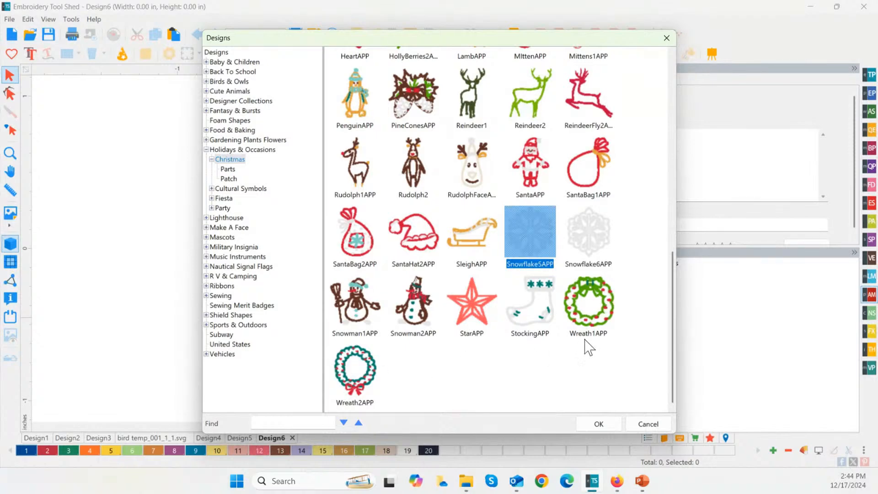
click(592, 304)
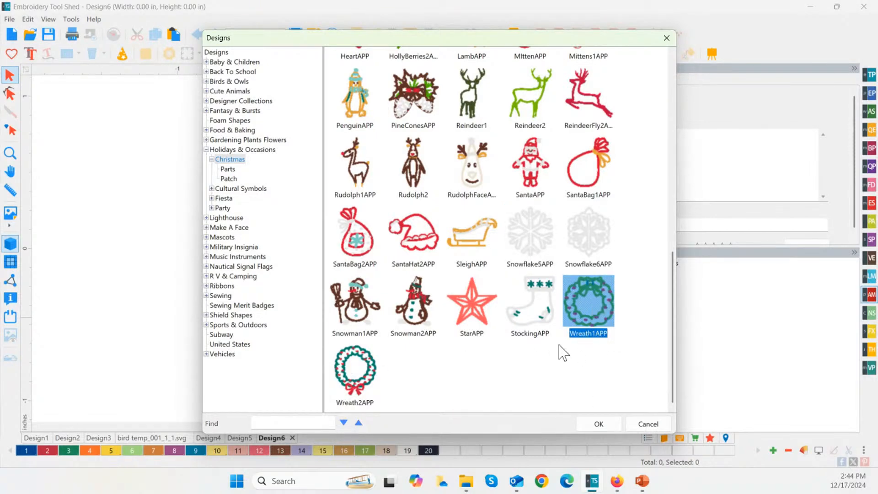
double_click(588, 327)
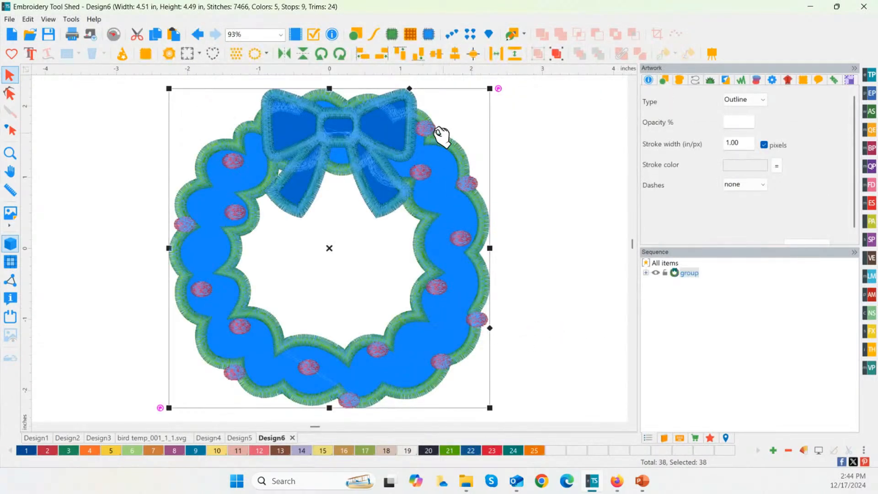
Preview the wreath and bow cut shapes in Cutter and close it without saving
click(168, 56)
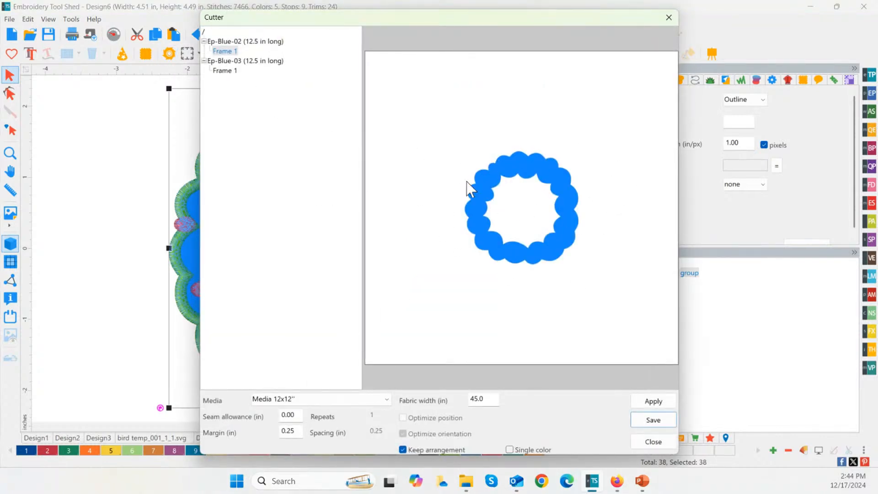
click(223, 72)
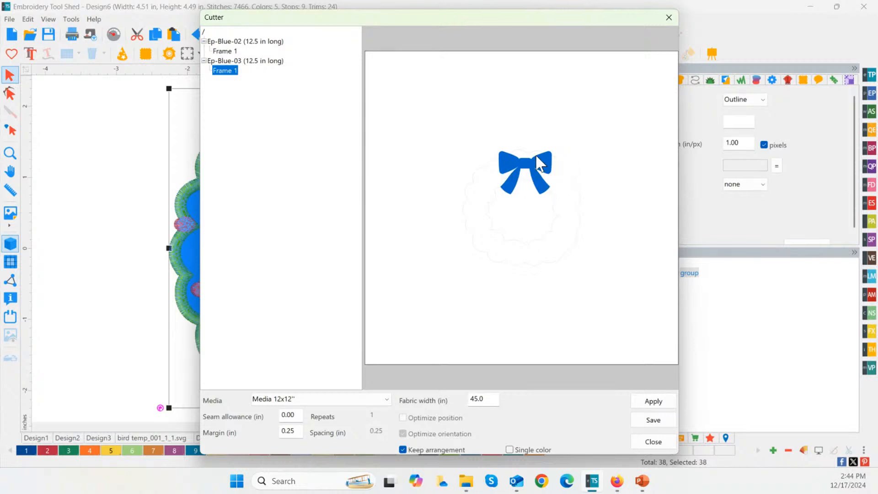
click(659, 446)
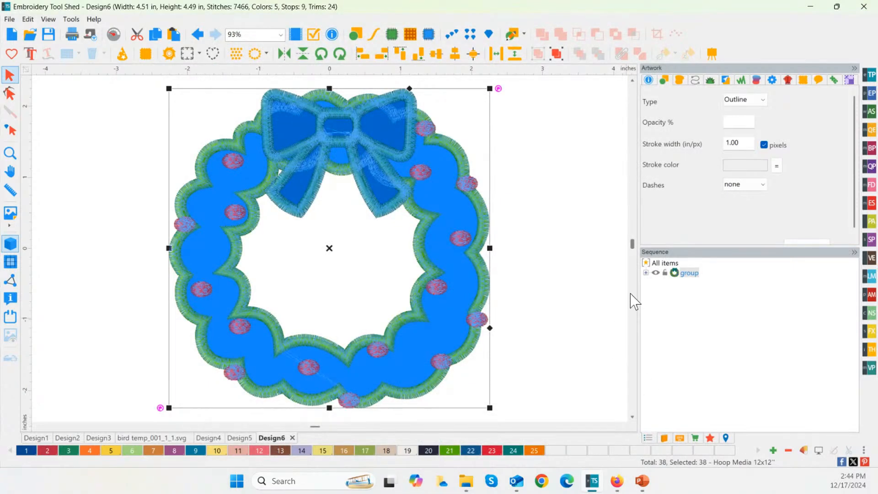
Ungroup the wreath design, expand its color 21 and color 24 blocks, and examine the wreath and bow applique items
key(ctrl+shift+g)
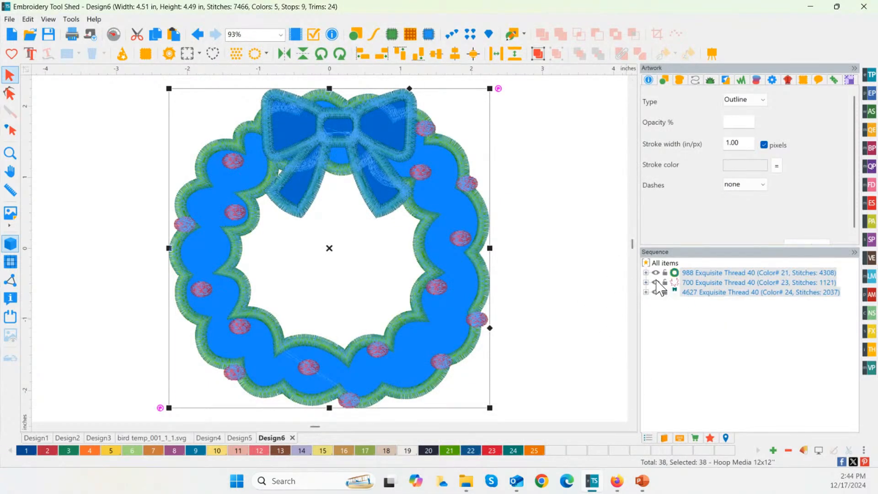
click(645, 272)
click(700, 282)
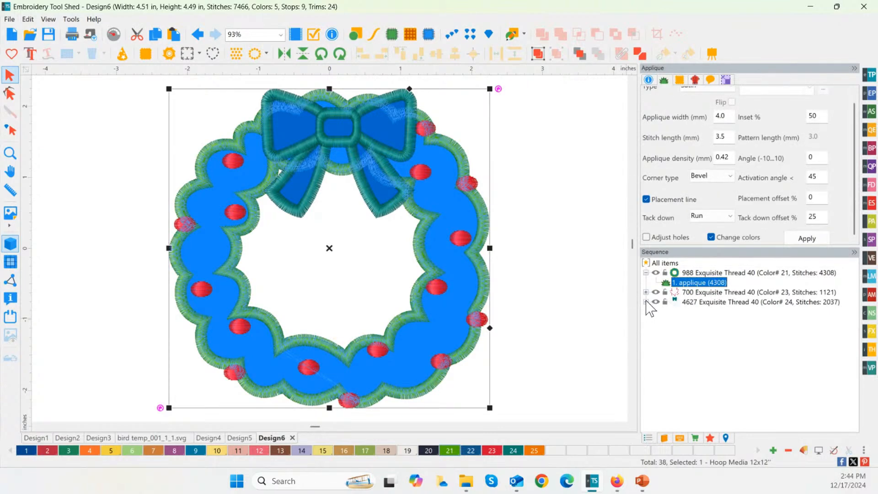
click(646, 302)
click(701, 312)
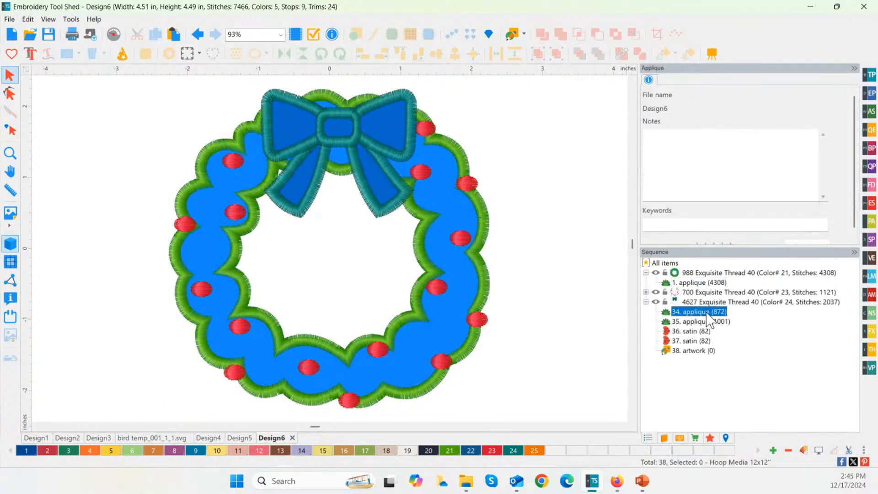
click(702, 322)
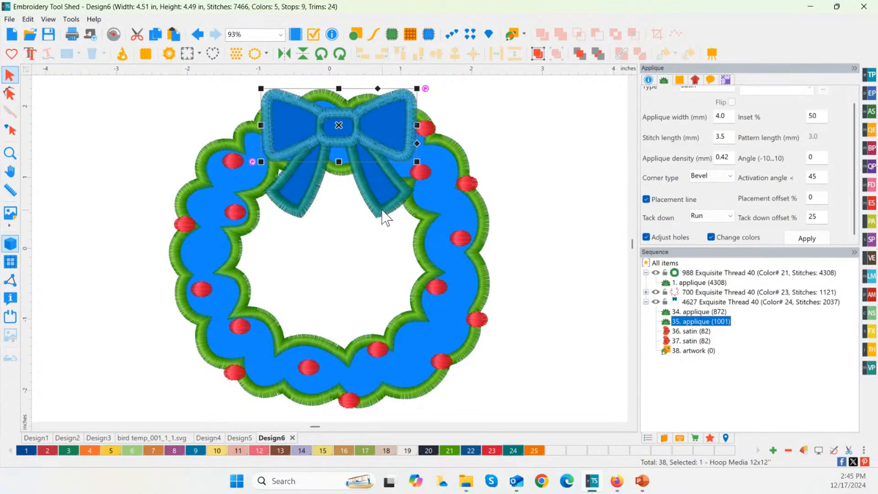
Delete artwork item 38 from the bow's color 24 block and collapse the block
click(684, 351)
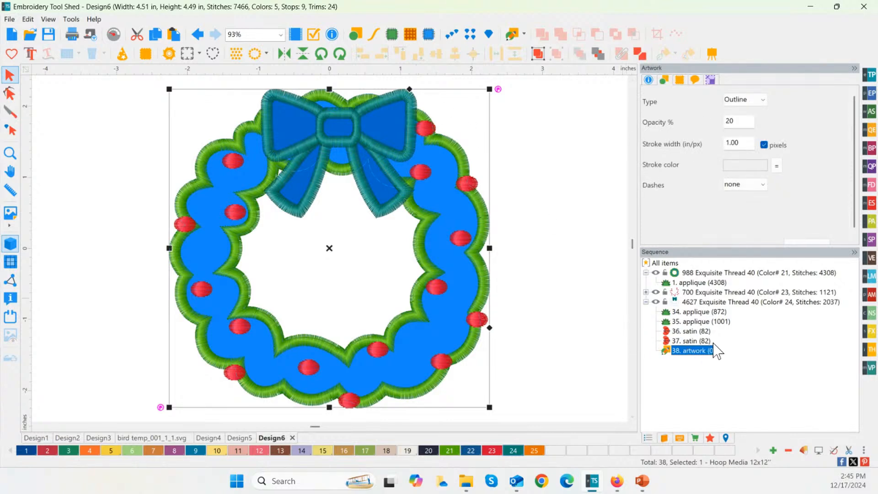
key(Delete)
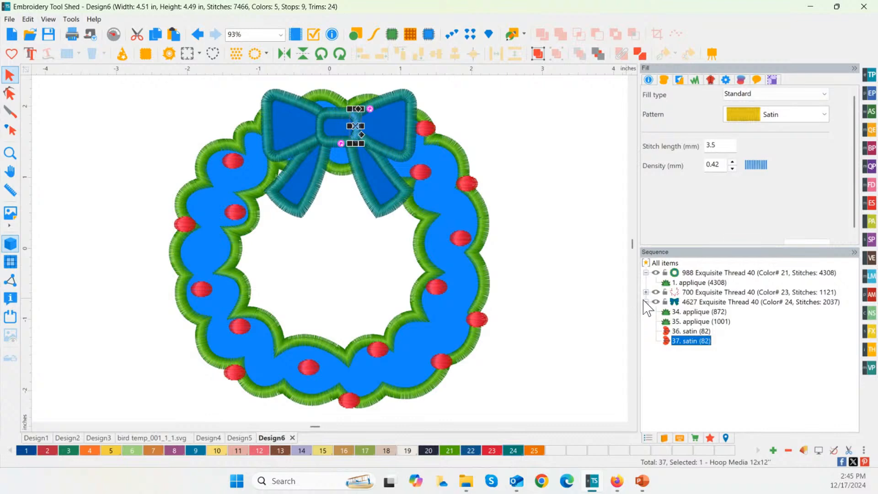
click(645, 302)
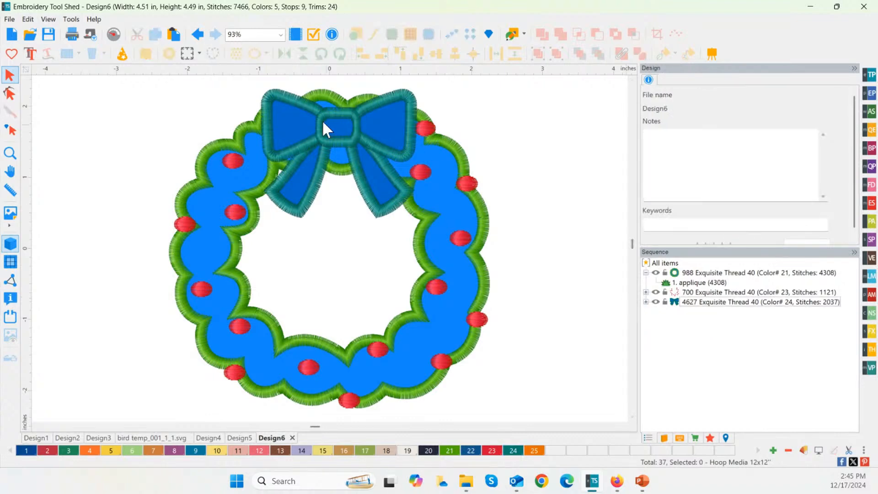
Save the wreath design to the Desktop as wreath in the Viking/Pfaff VP3 format
click(10, 19)
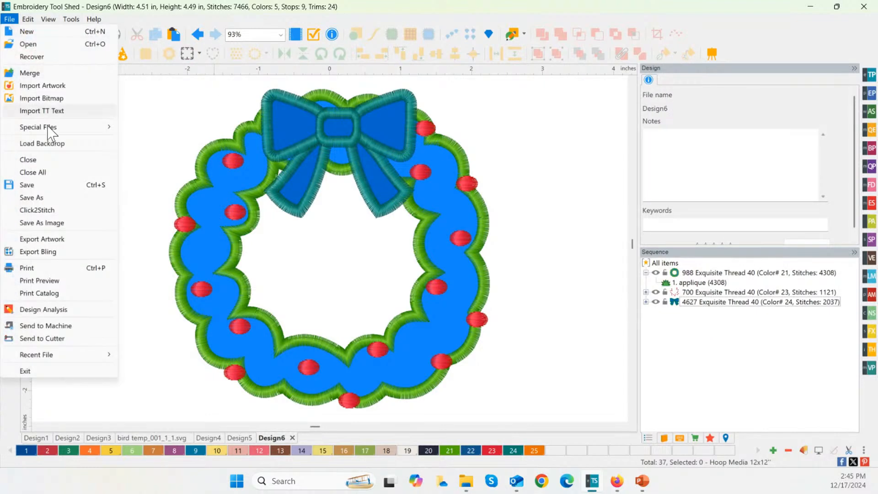
click(39, 198)
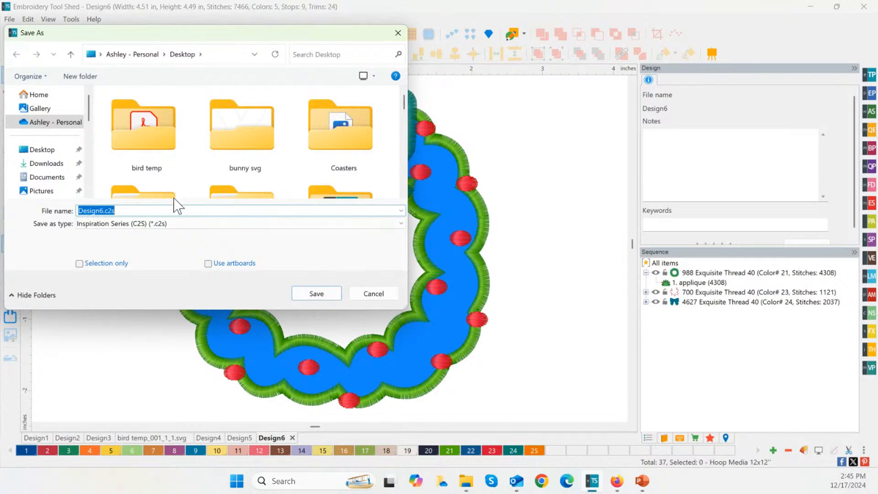
click(45, 152)
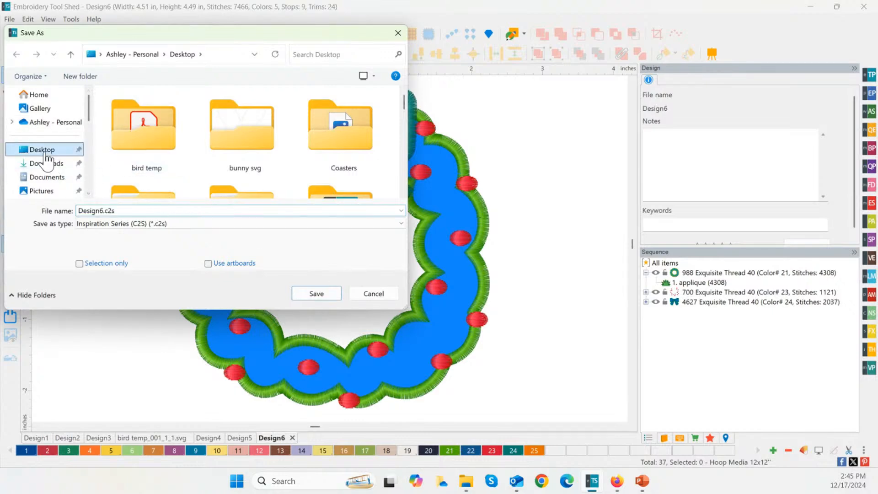
double_click(108, 211)
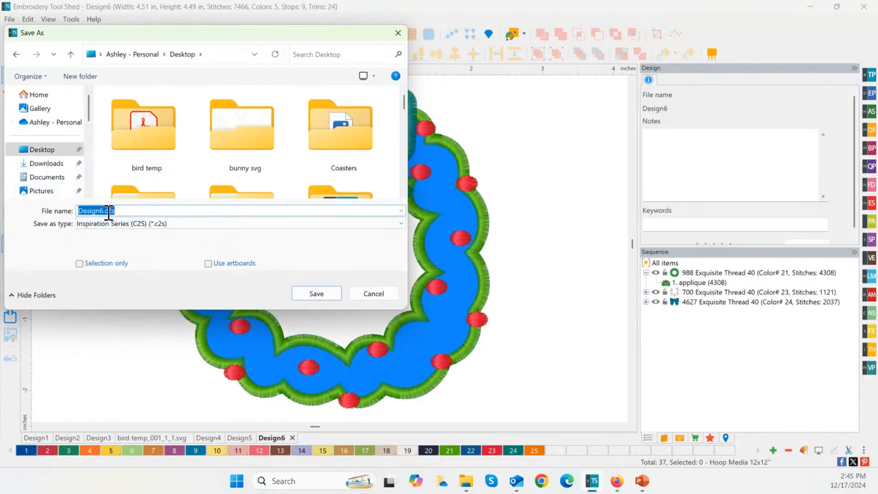
text(wreath)
click(183, 224)
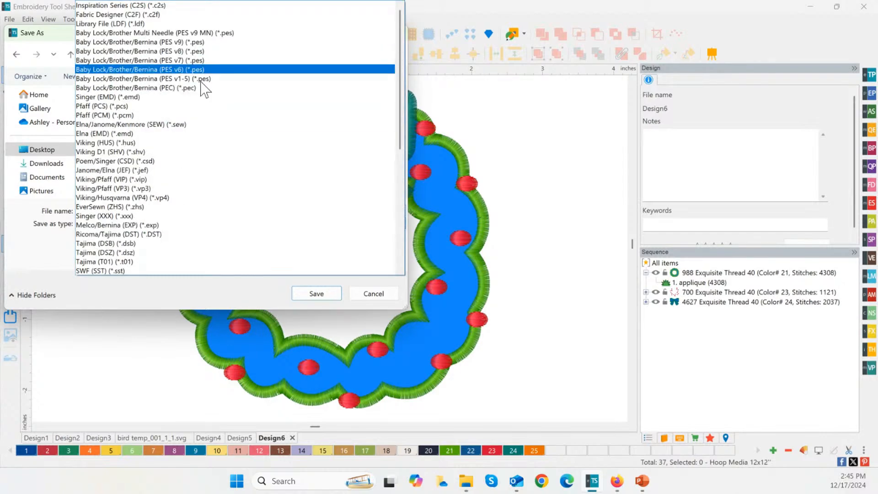
click(158, 188)
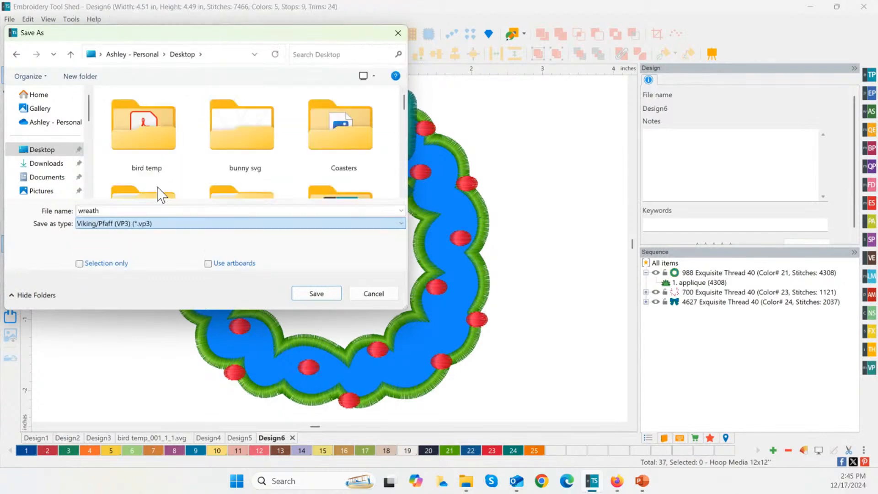
click(317, 293)
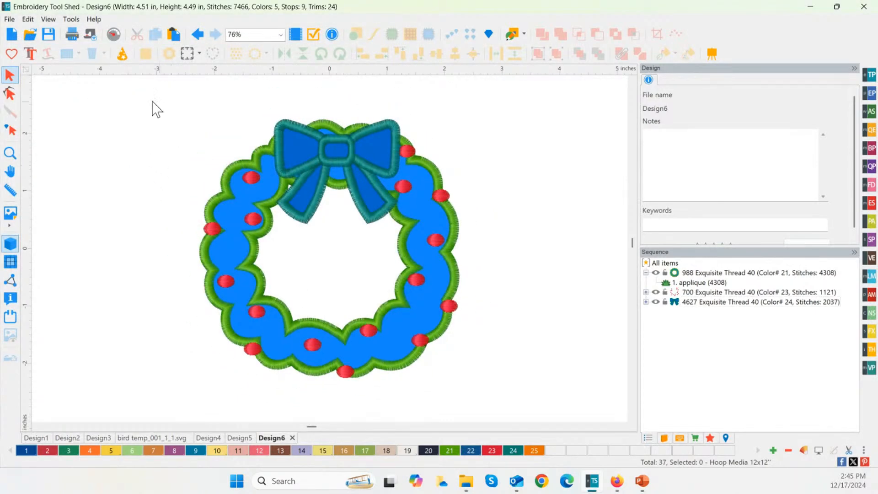
Select the whole original wreath and move it to the right to free the center of the workspace
drag(122, 91, 576, 412)
scroll(361, 296, down, 1)
drag(332, 249, 587, 258)
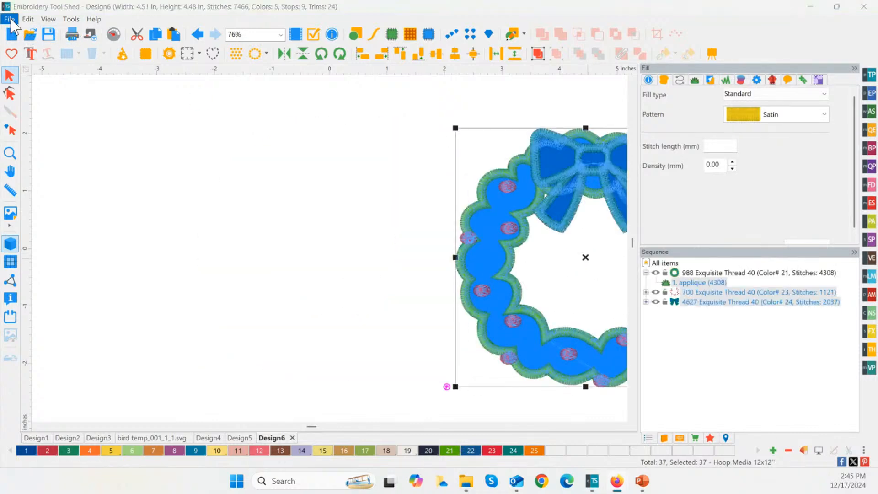
Merge the saved wreath.vp3 stitch file from the Desktop into the current design with conversion to outlines
click(9, 19)
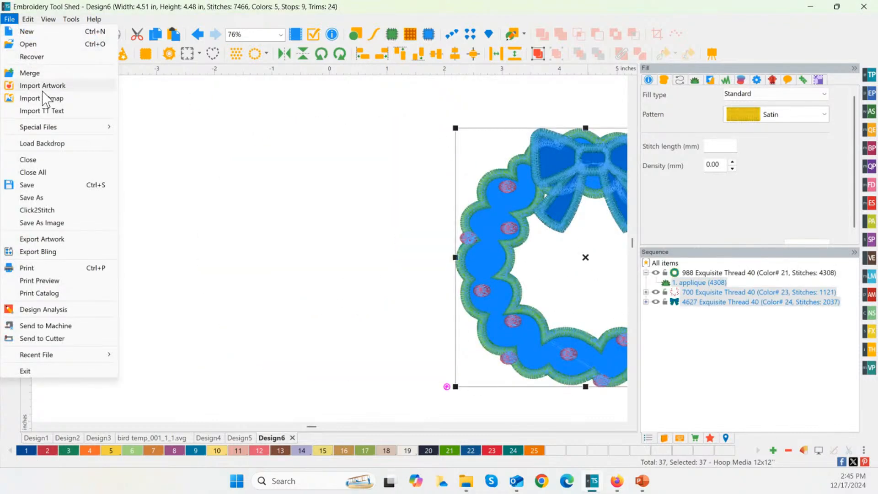
key(alt+Tab)
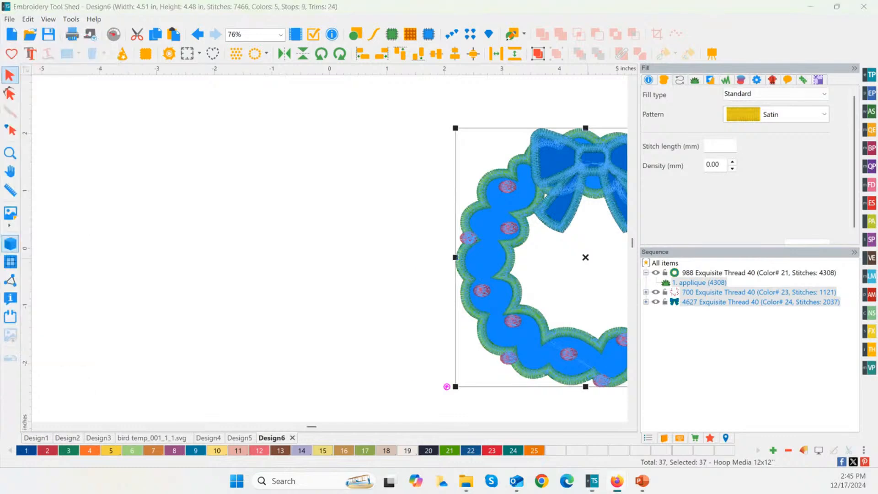
click(9, 19)
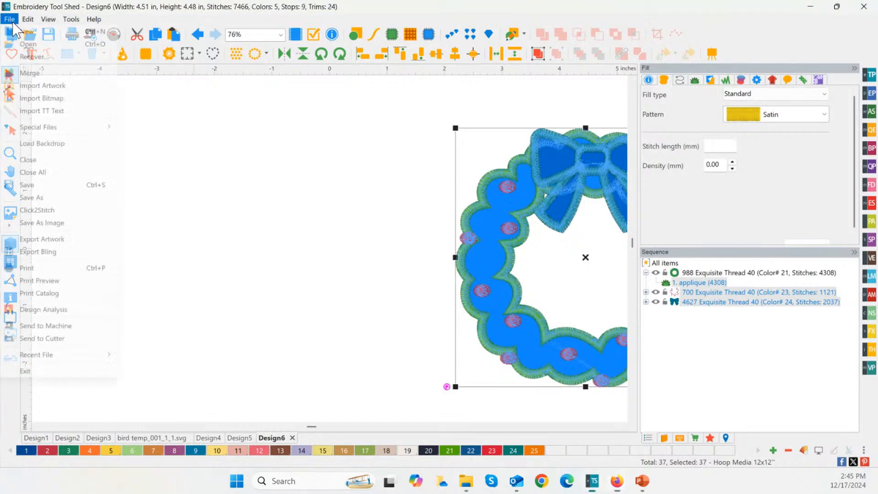
click(37, 73)
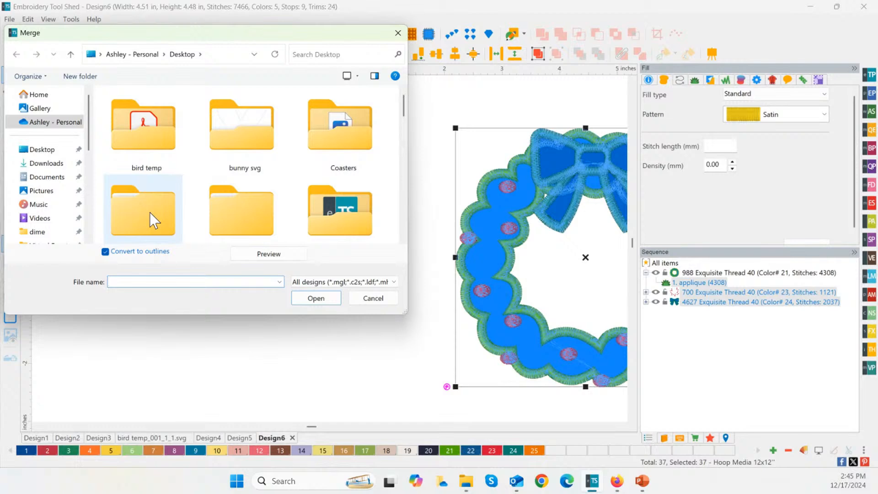
text(w)
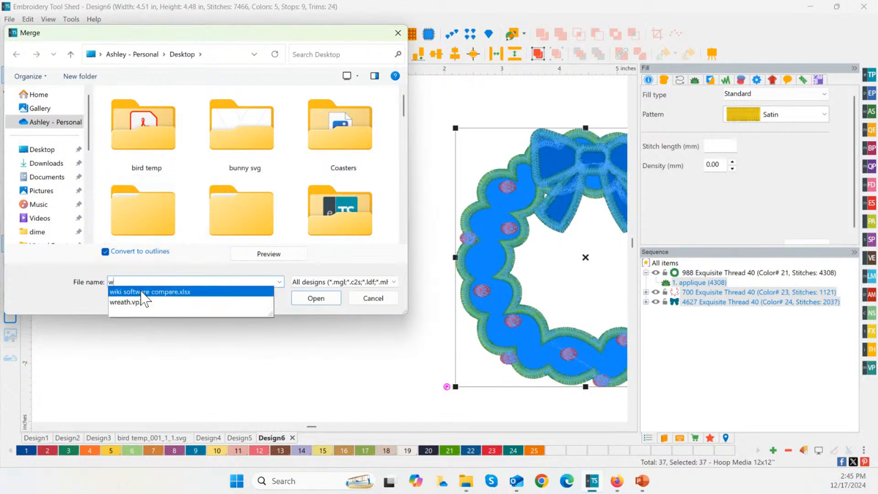
click(148, 218)
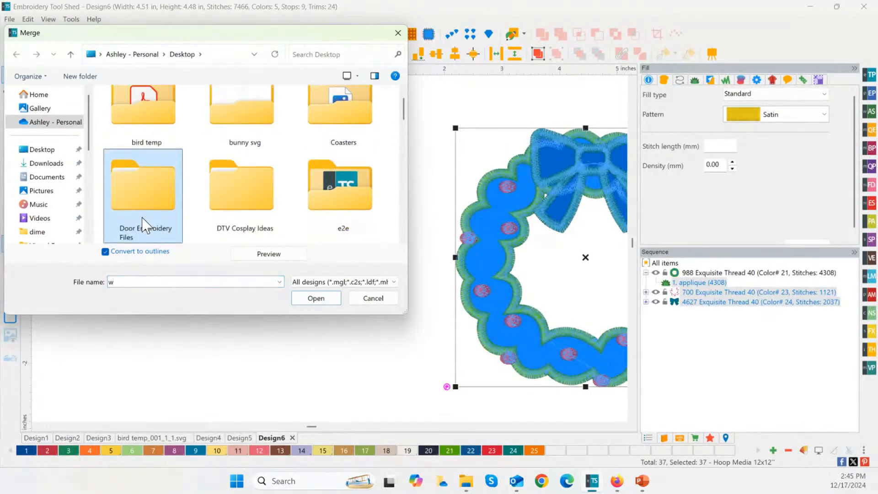
key(w)
double_click(361, 210)
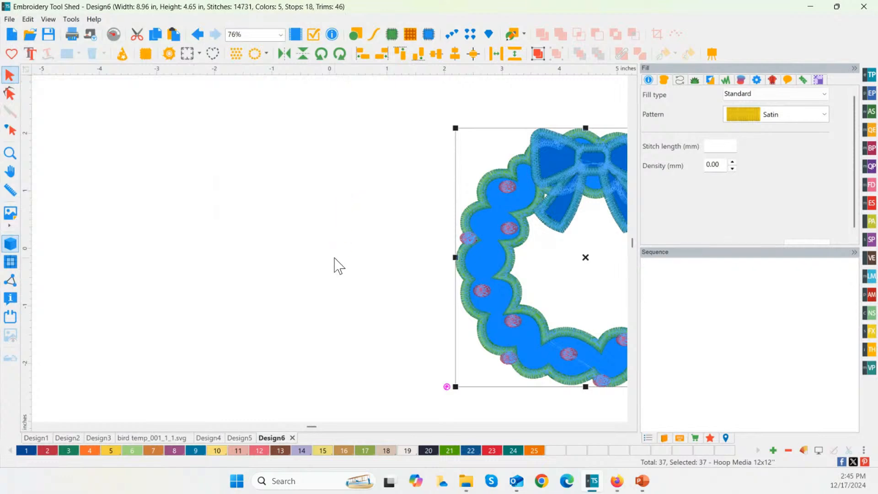
Select the merged stitch-file wreath and move it left, clear of the original wreath
drag(145, 106, 486, 435)
click(438, 382)
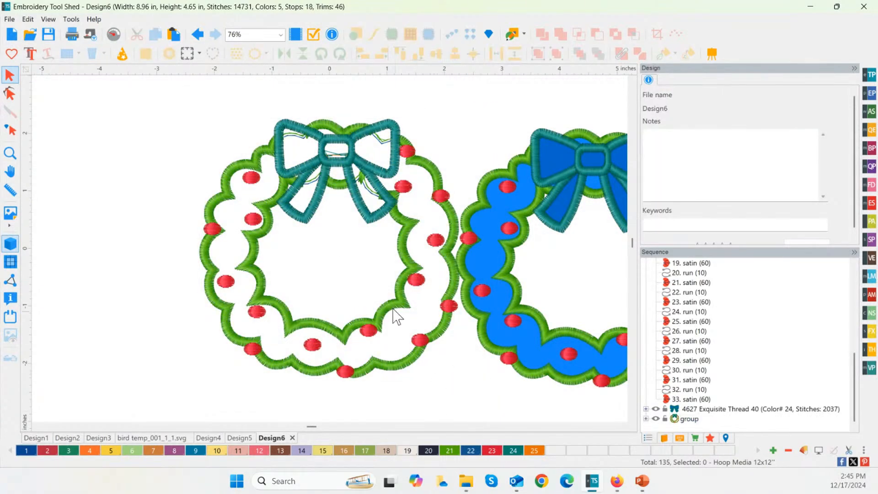
drag(172, 111, 465, 396)
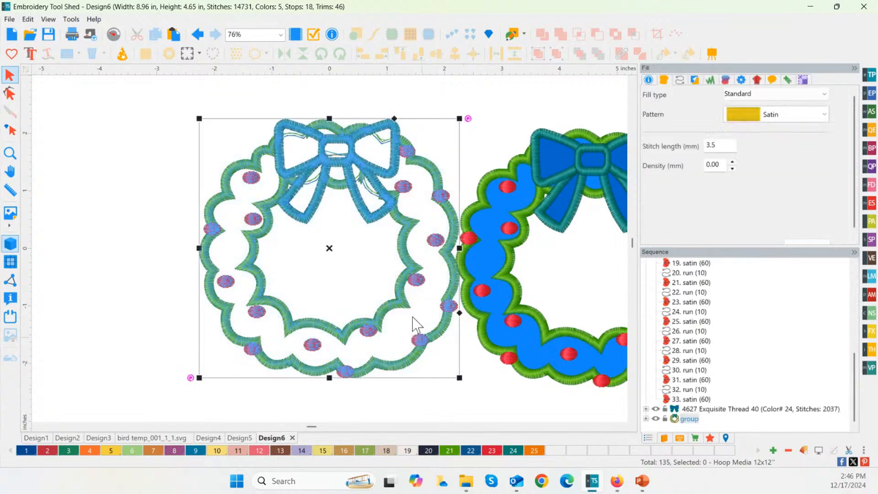
drag(337, 254, 230, 263)
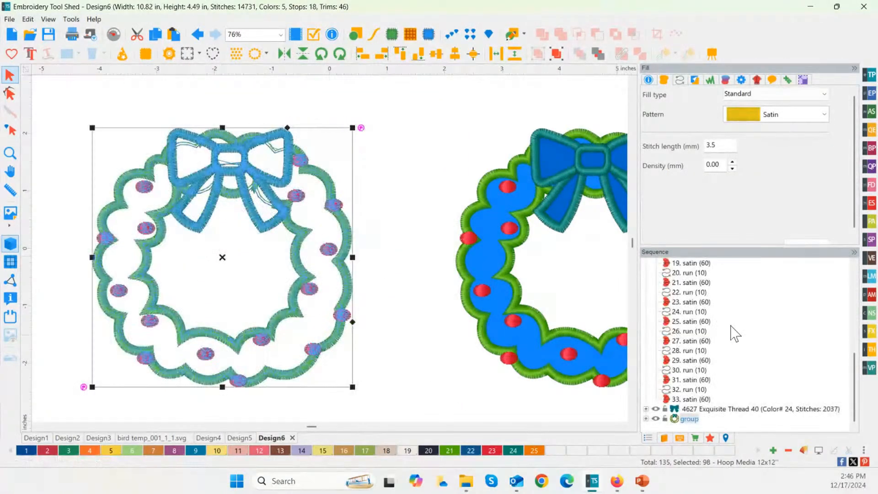
Expand and ungroup the merged wreath, and inspect its color 22 tack-down and color 21 satin border blocks
click(646, 418)
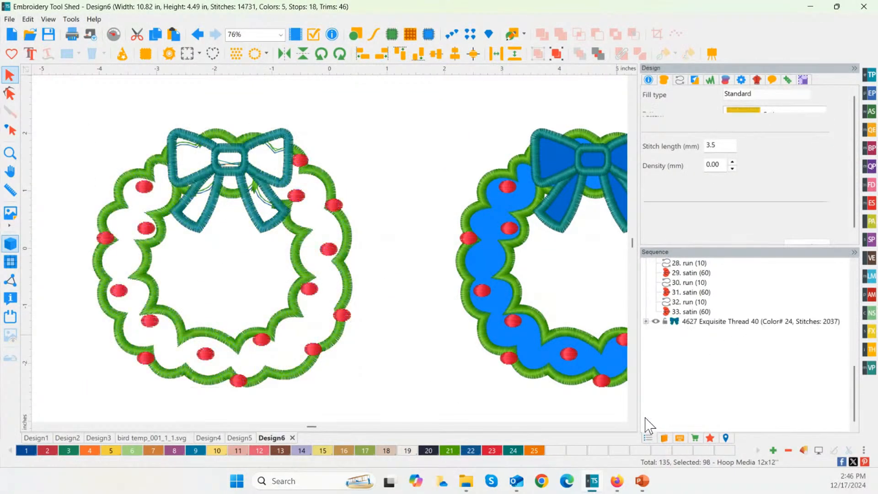
click(693, 333)
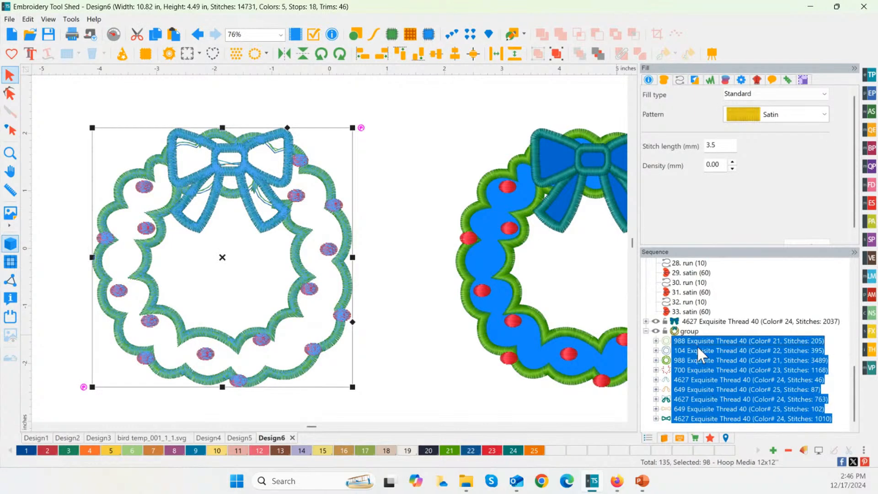
click(682, 333)
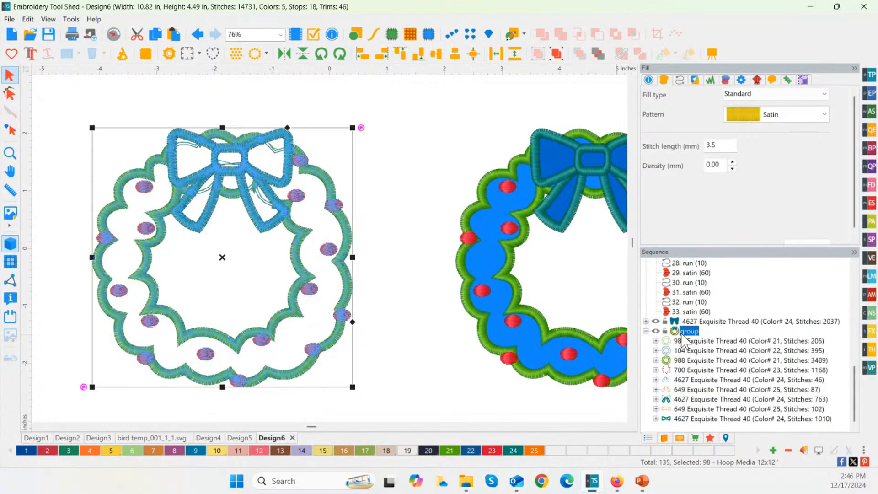
key(ctrl+u)
scroll(759, 323, down, 3)
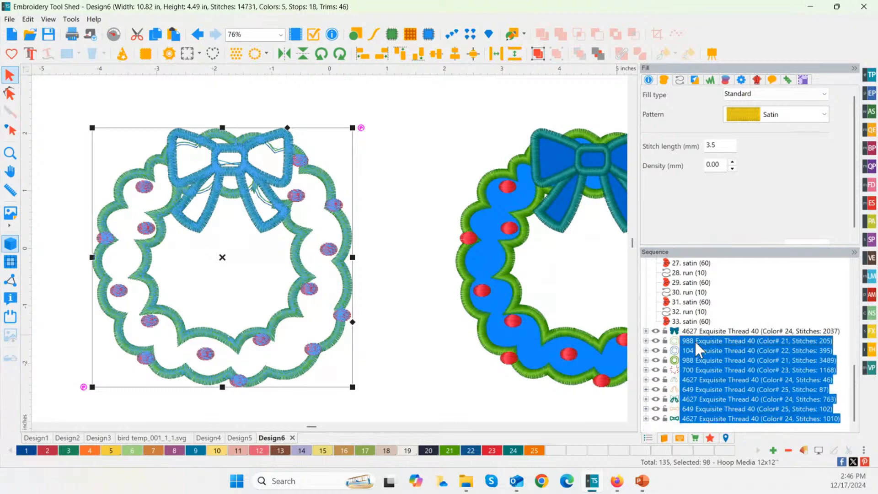
click(703, 350)
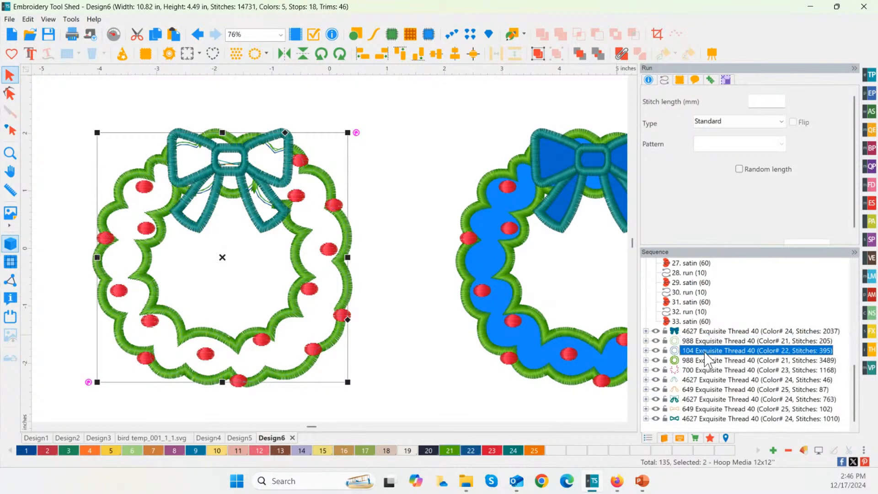
click(699, 360)
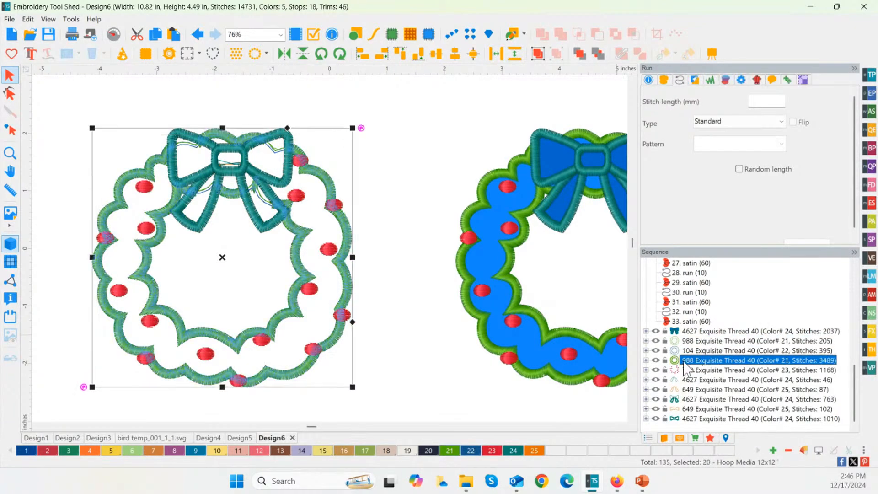
Expand the merged wreath's first color 21 block, duplicate its two placement-outline runs, and place the copy left of the wreath
click(645, 341)
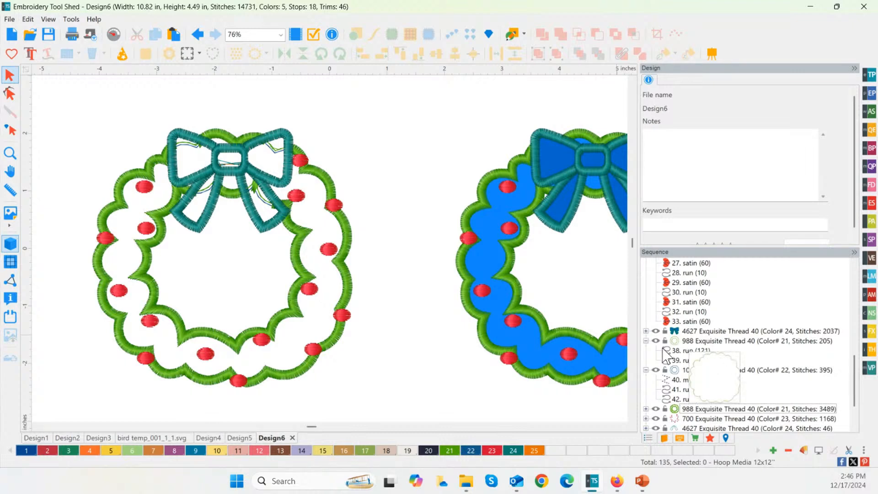
click(687, 351)
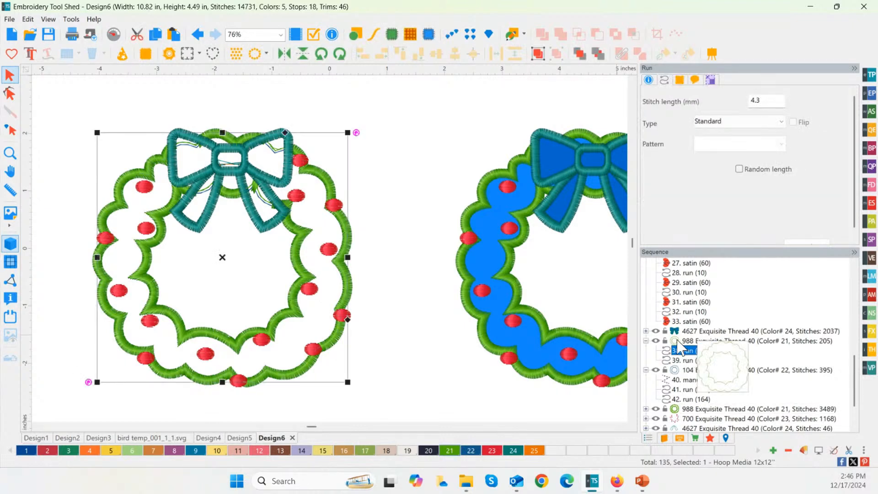
scroll(690, 379, down, 1)
scroll(691, 384, down, 1)
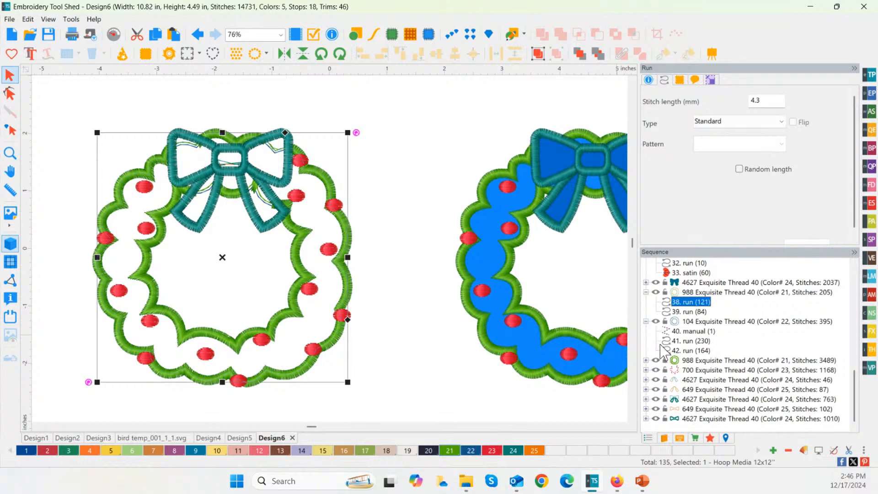
scroll(690, 393, up, 3)
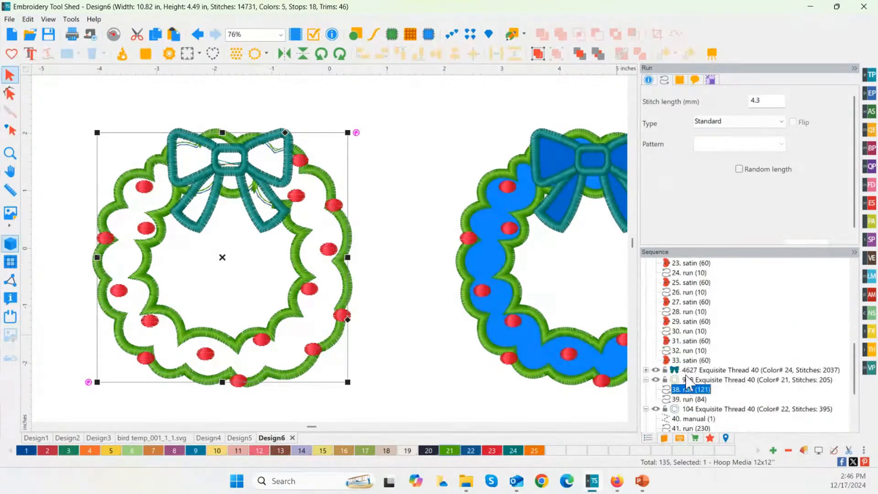
click(692, 380)
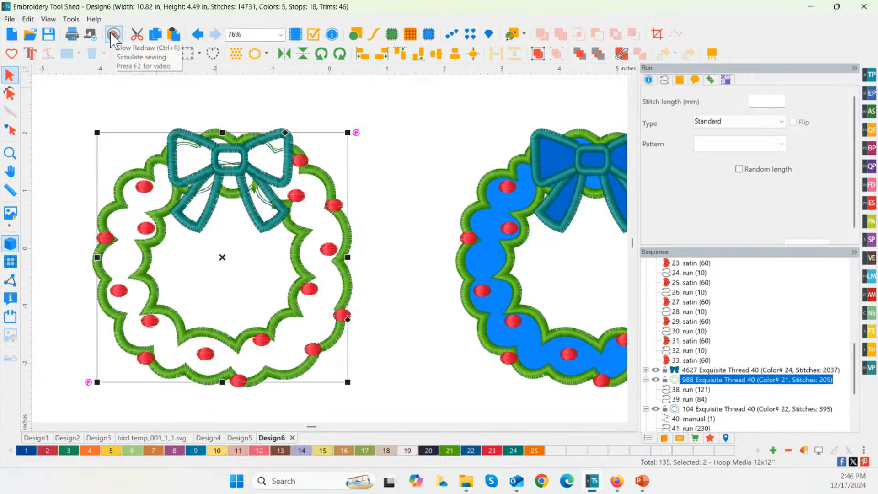
click(173, 38)
drag(228, 264, 138, 250)
scroll(190, 315, down, 1)
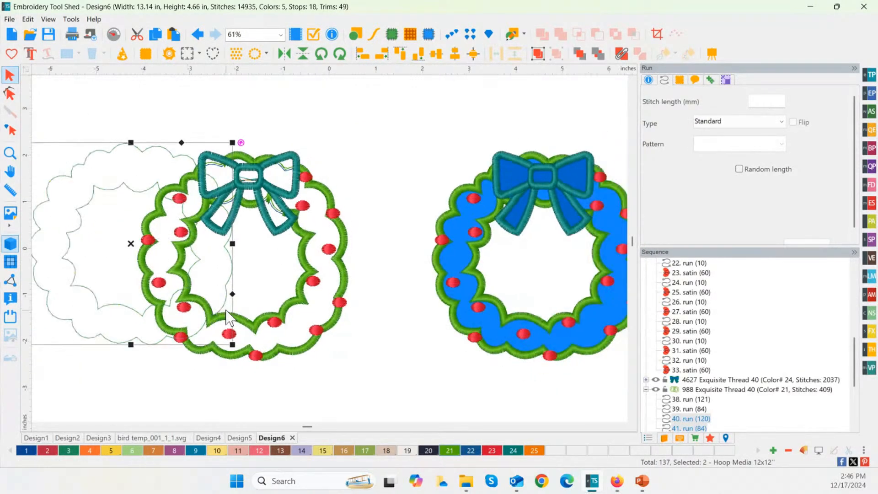
drag(133, 245, 12, 254)
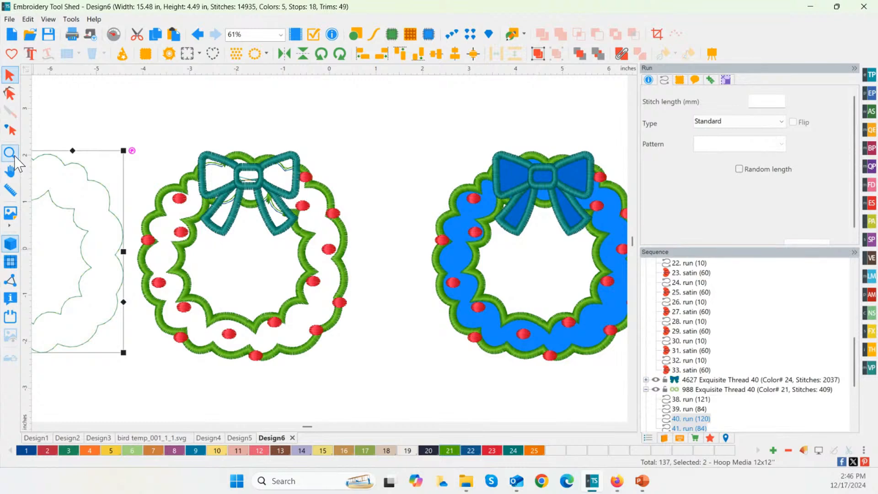
Convert the copied placement outlines to artwork and apply cut-shape output by opening them in the Cutter preview
scroll(209, 256, down, 1)
right_click(128, 247)
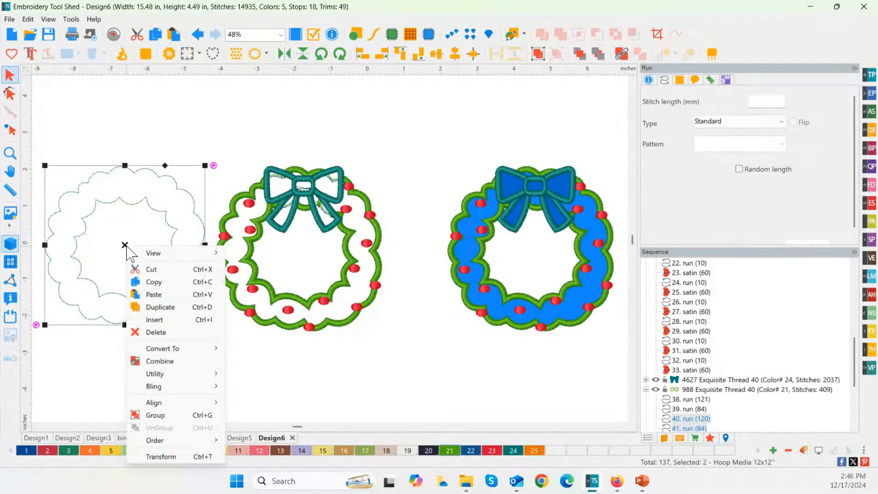
mouse_move(185, 349)
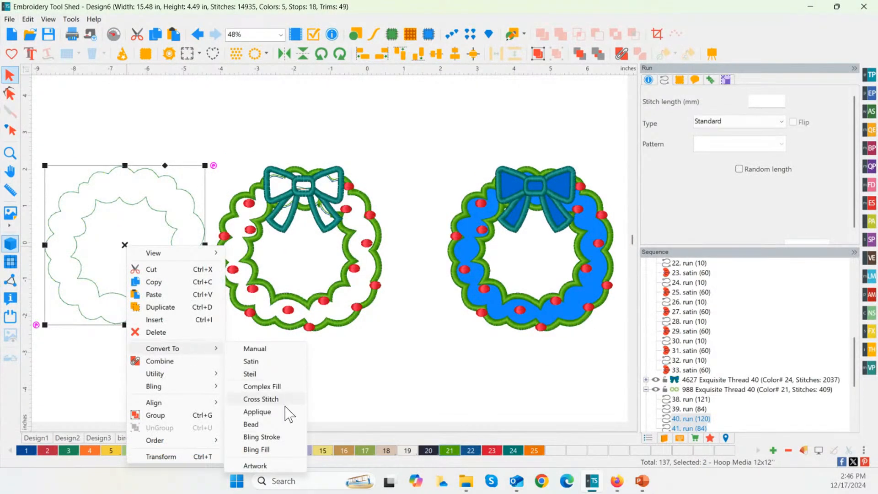
click(258, 466)
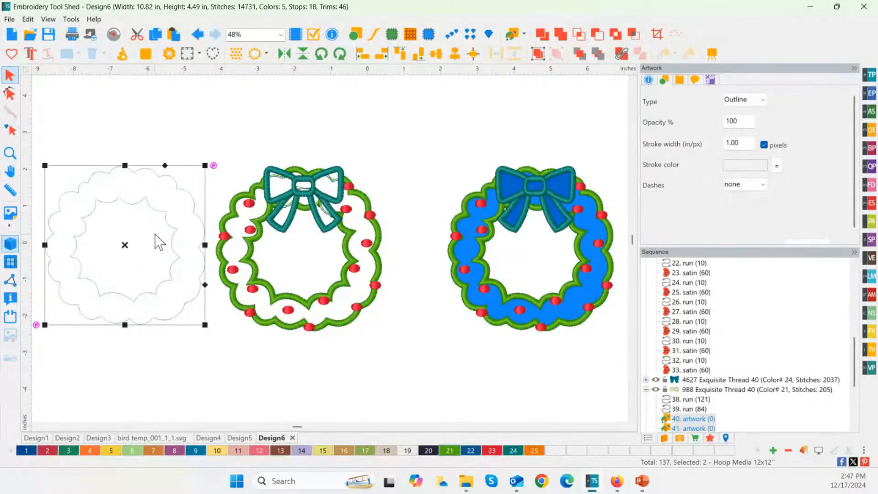
click(169, 54)
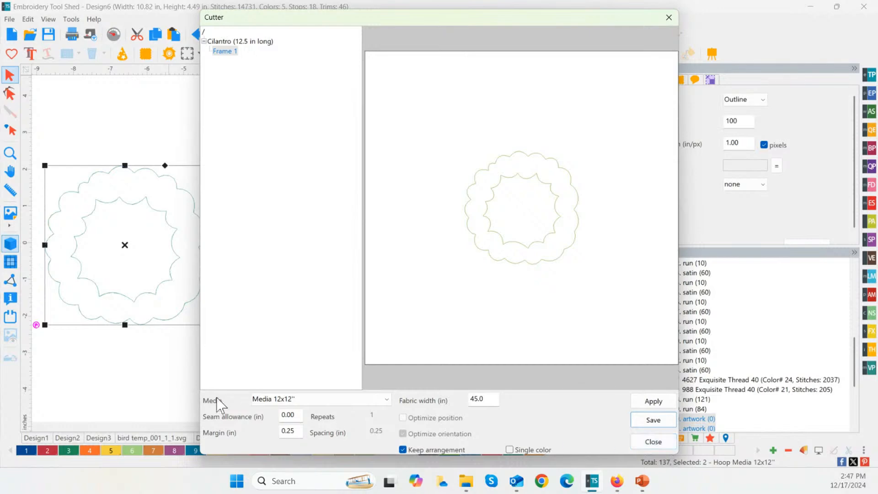
Close the Cutter preview and recolor the copied wreath's inner outline with thread color 23, Atom Red
click(652, 441)
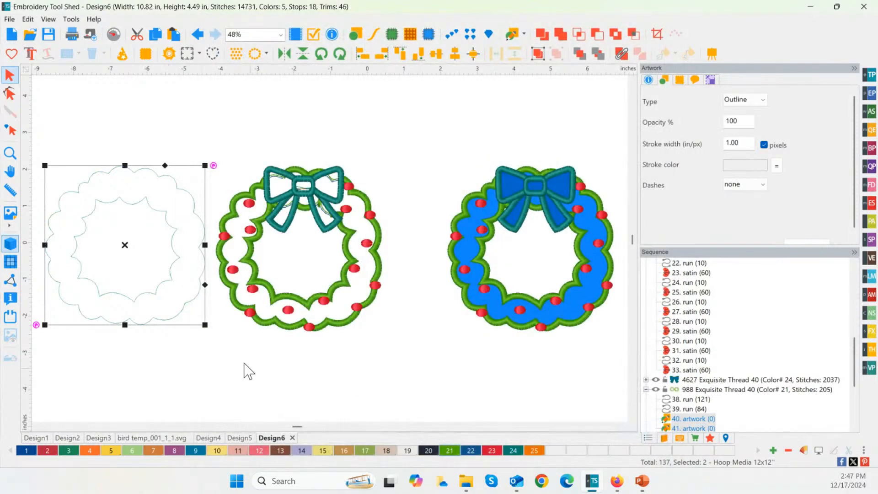
click(162, 293)
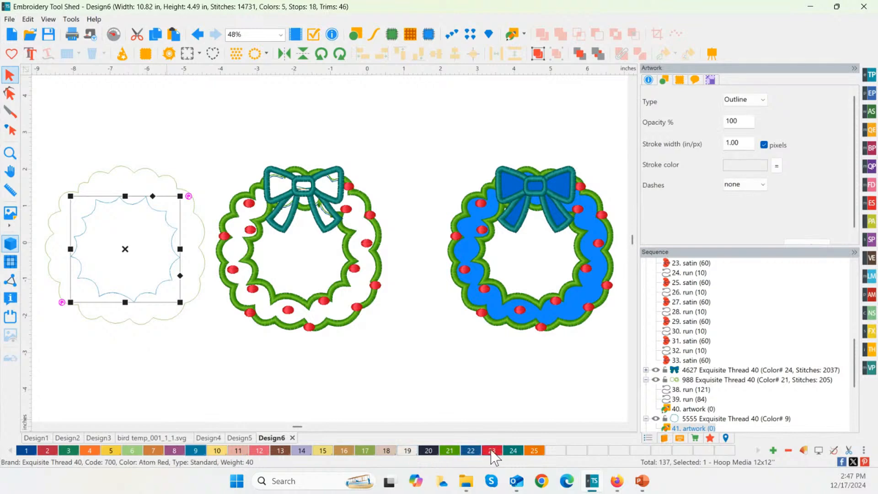
click(176, 354)
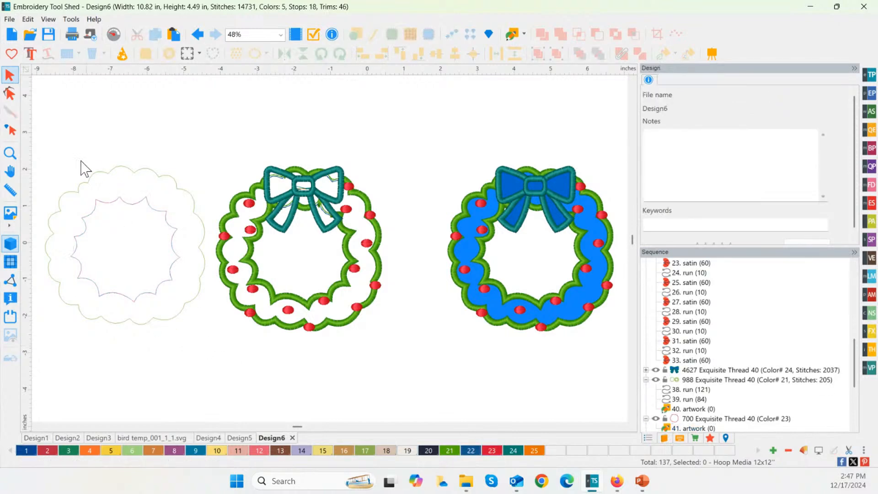
Preview both differently colored wreath outlines in the Cutter and compare the Cilantro and Atom Red frames
drag(43, 144, 215, 364)
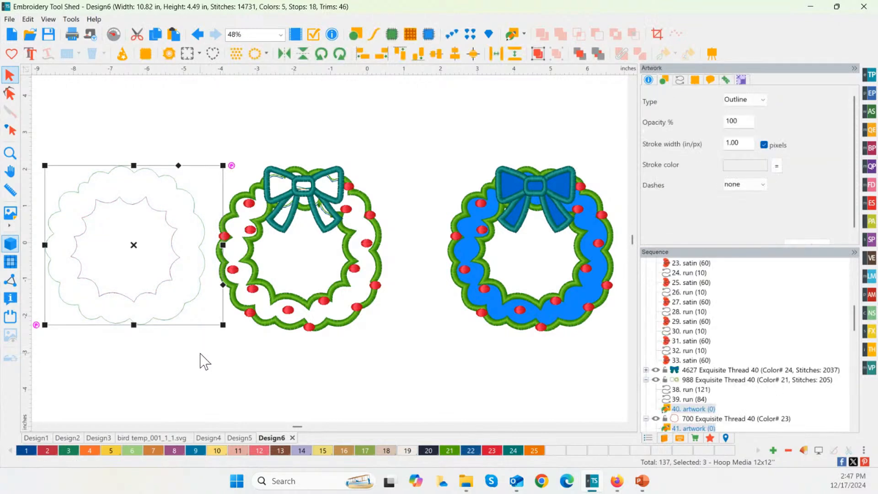
click(168, 53)
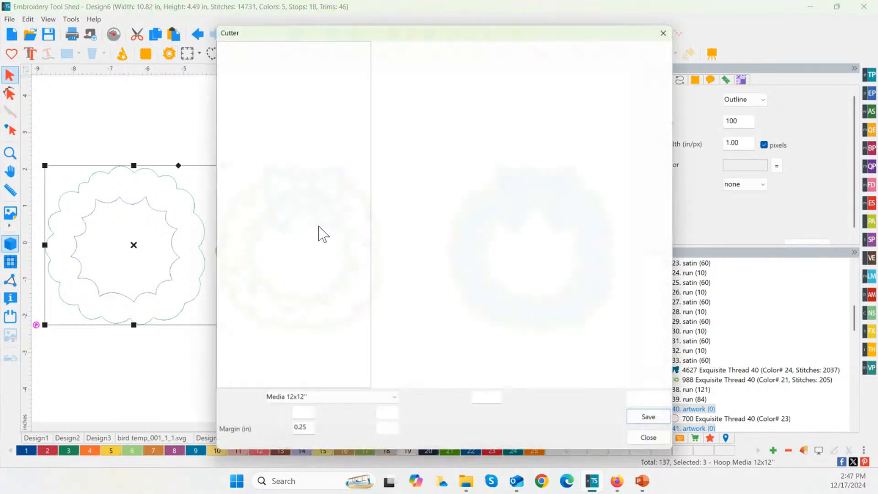
click(225, 71)
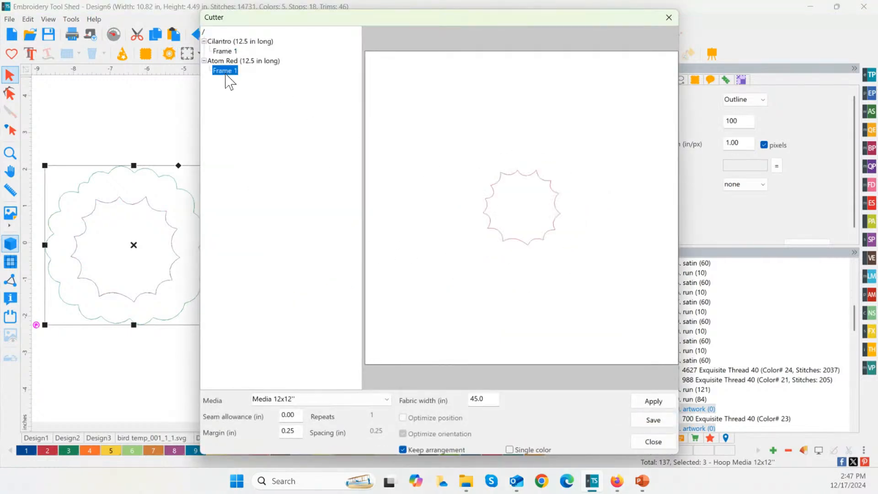
click(224, 52)
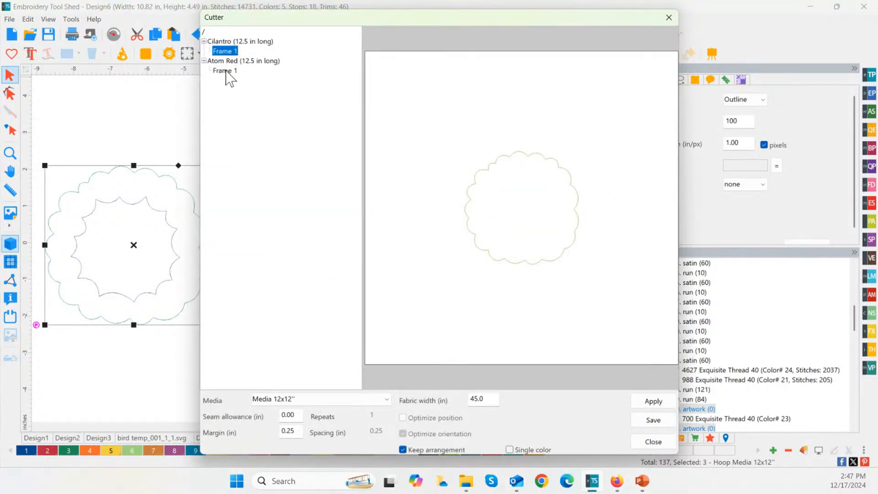
click(226, 71)
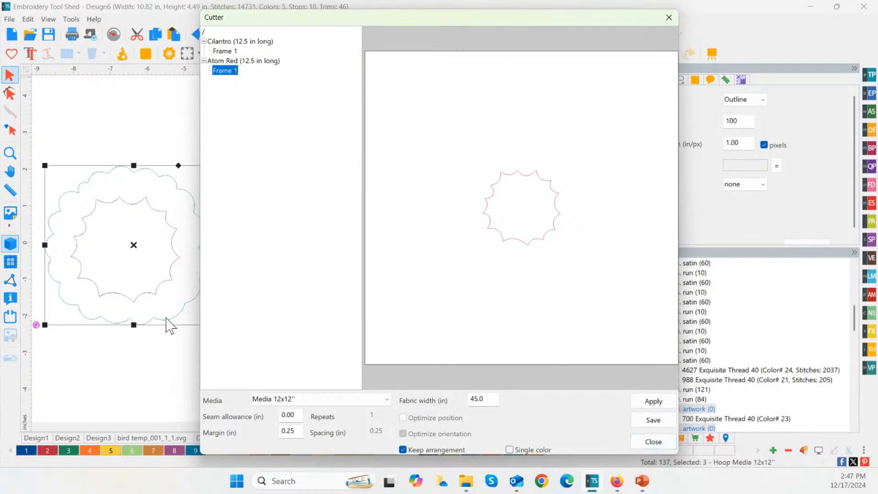
click(652, 441)
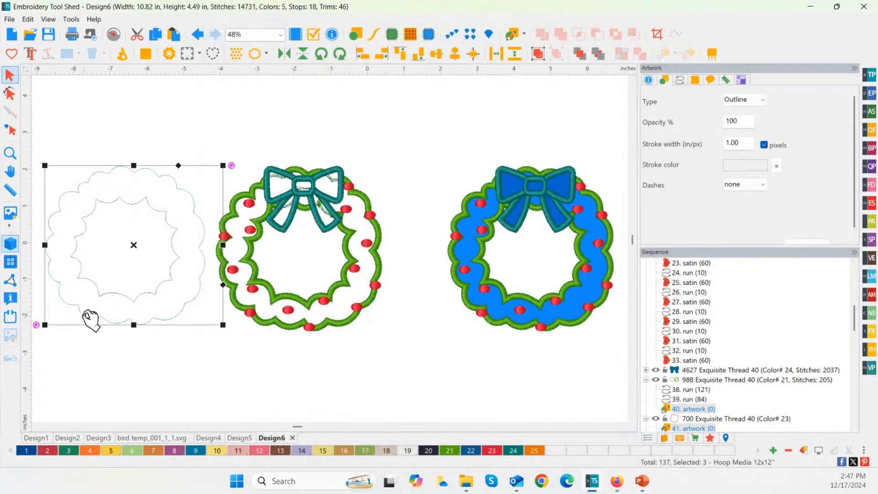
Combine the inner and outer wreath outlines into one artwork object and check its cut shape in the Cutter preview
click(136, 334)
click(140, 309)
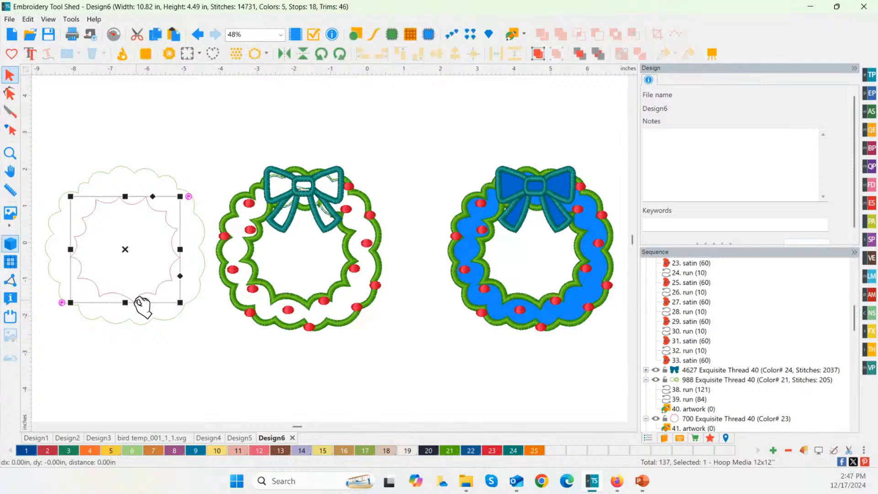
shift+click(143, 328)
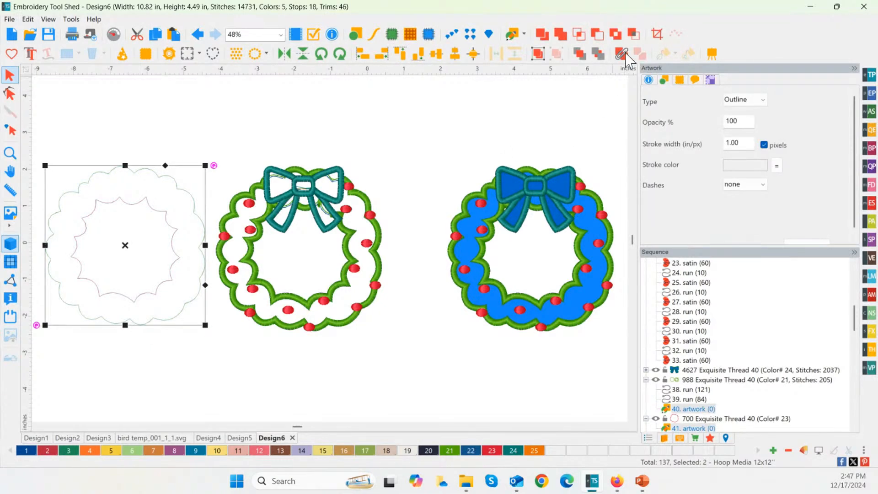
click(621, 54)
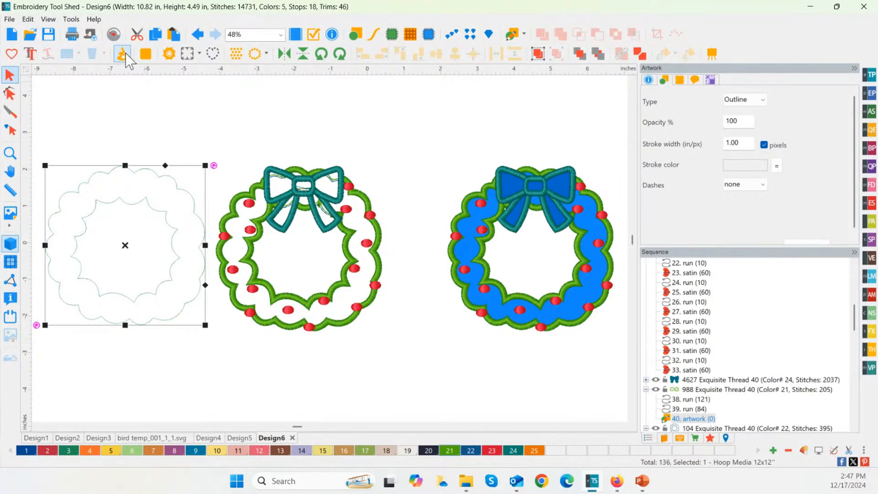
click(168, 53)
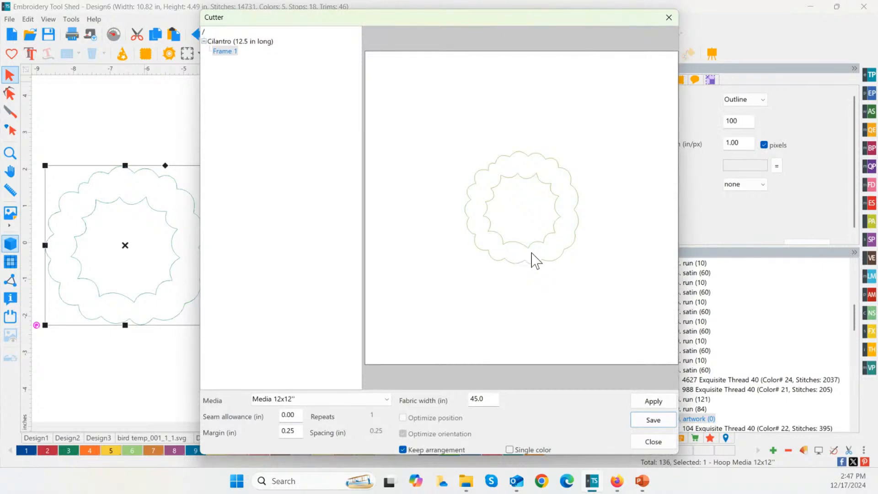
click(649, 445)
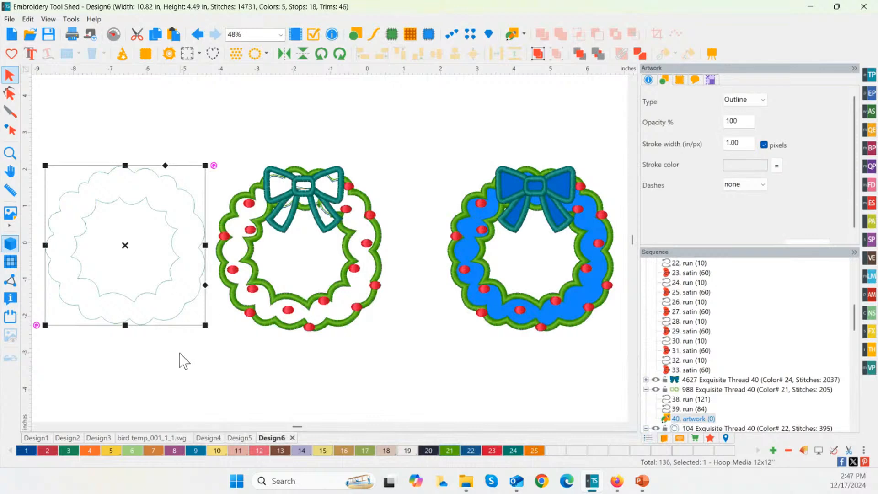
Move the combined wreath outline slightly up and to the left, and deselect it
click(180, 361)
click(146, 299)
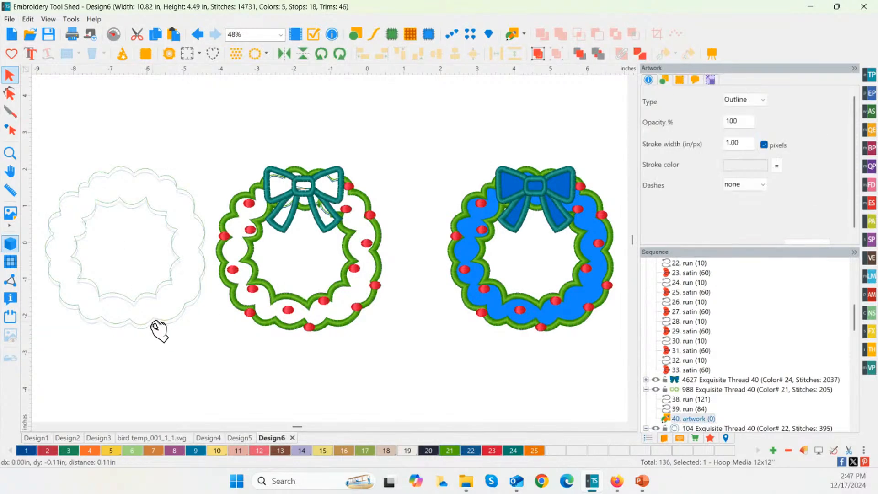
drag(134, 265, 122, 236)
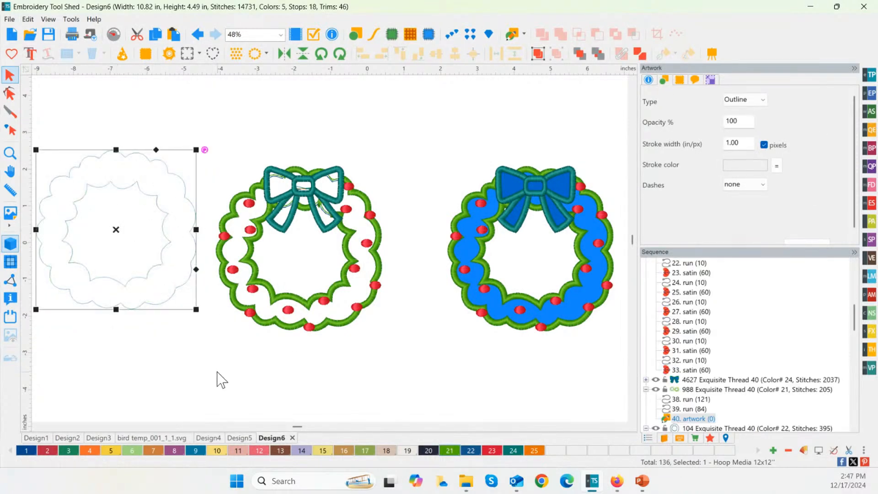
click(198, 326)
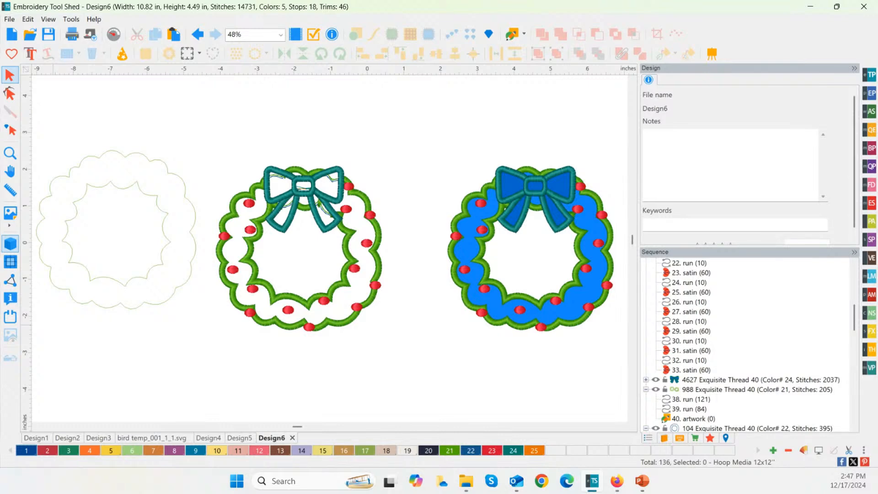
Create a new design and insert the Accuquilt Compatible quilt block accu (05) at size 8x8
click(11, 34)
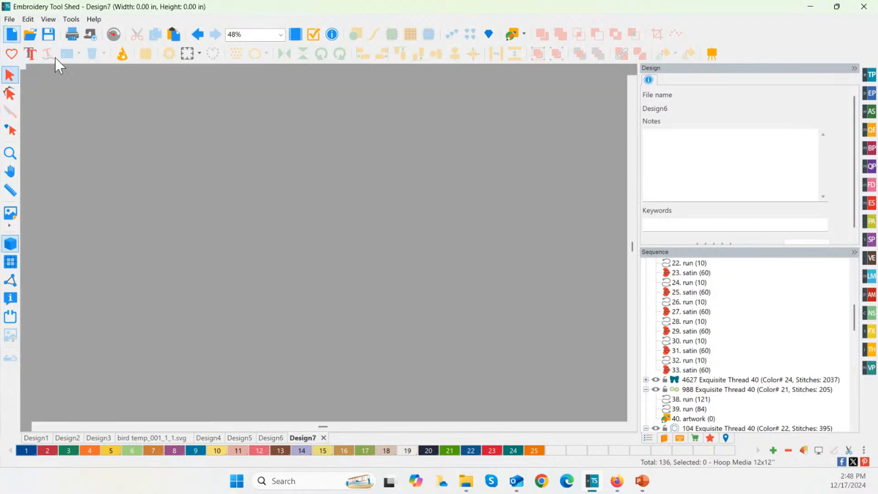
click(870, 148)
click(830, 163)
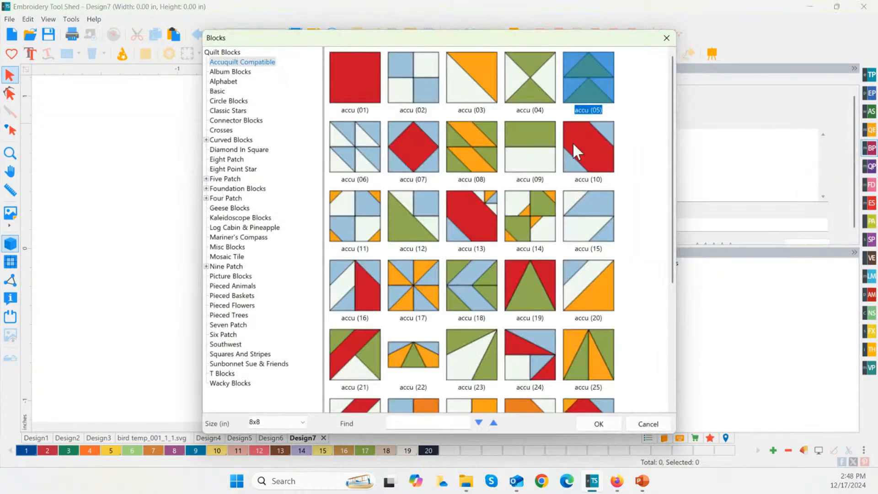
double_click(574, 71)
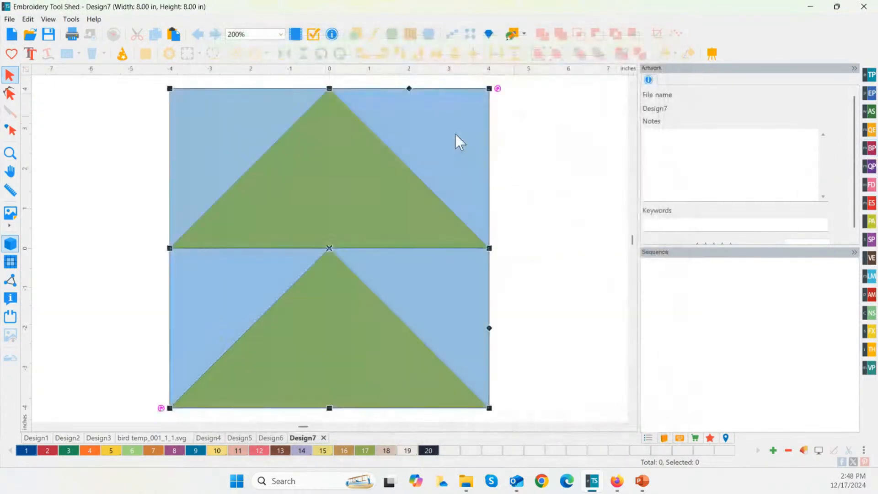
Preview the quilt block in the quilting Cutter and view the Avacado and Chambray Blue frames
click(867, 149)
click(826, 196)
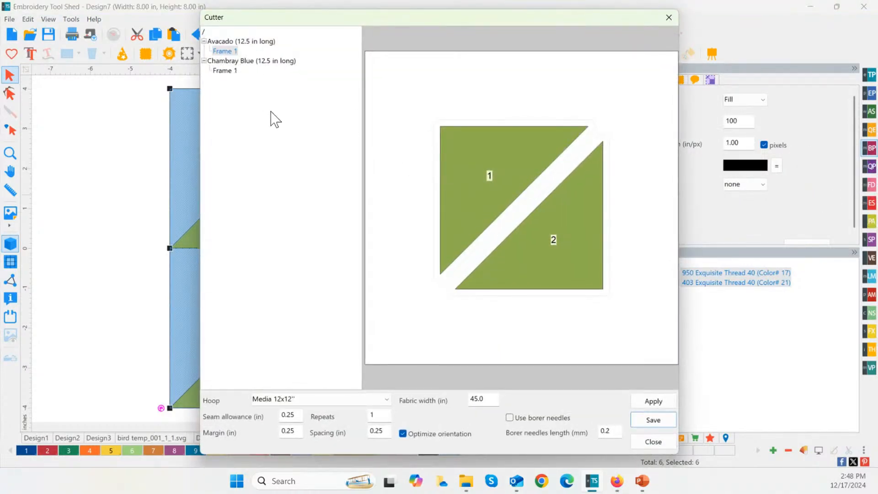
click(224, 71)
click(636, 439)
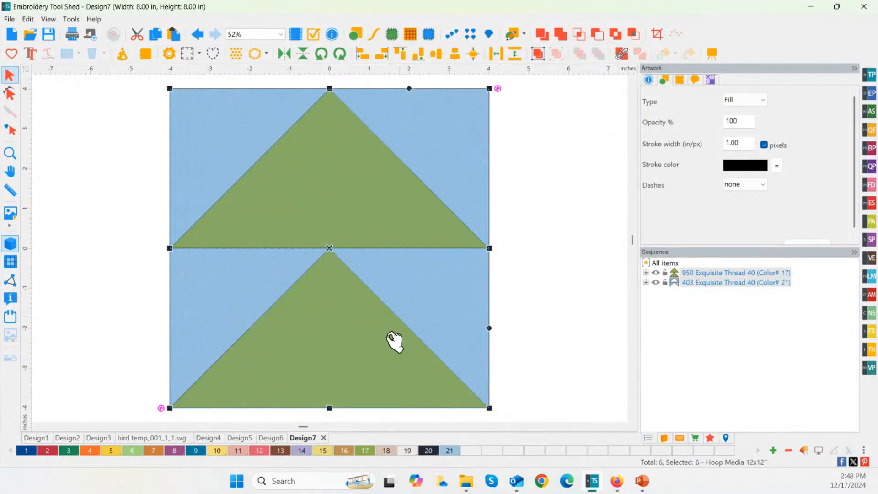
Recolor the entire quilt block with thread color 12 and open its pieces in the quilting Cutter
click(259, 450)
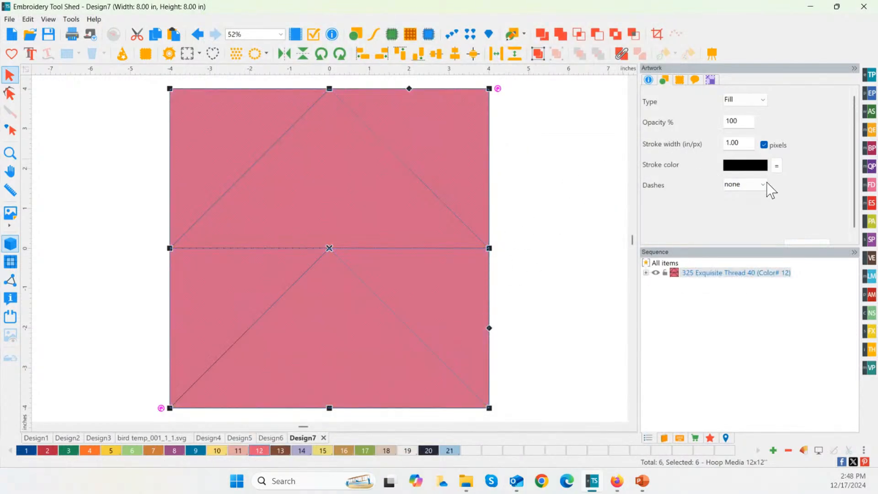
click(869, 147)
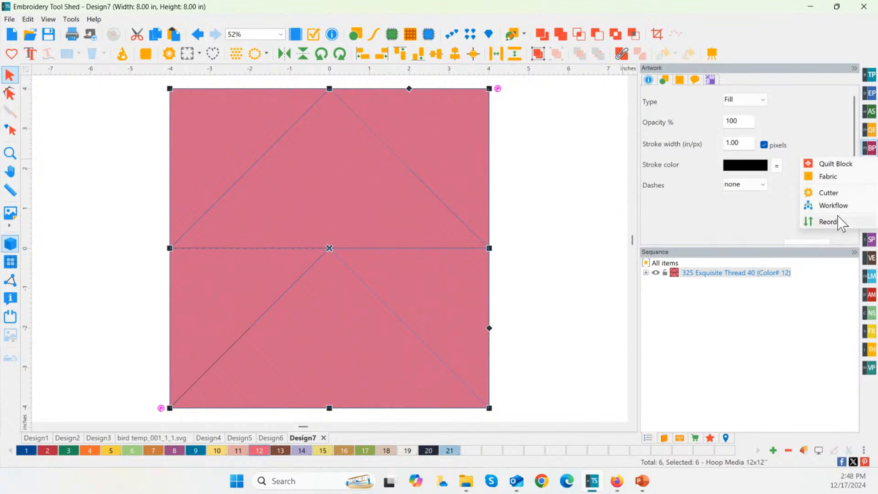
click(828, 193)
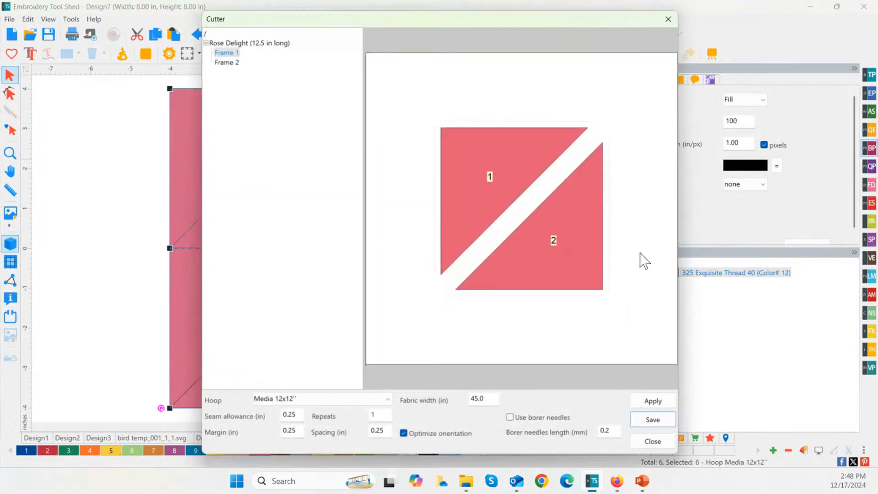
Set the Cutter hoop to Media 24x24" for the quilt block pieces and close the preview
click(327, 400)
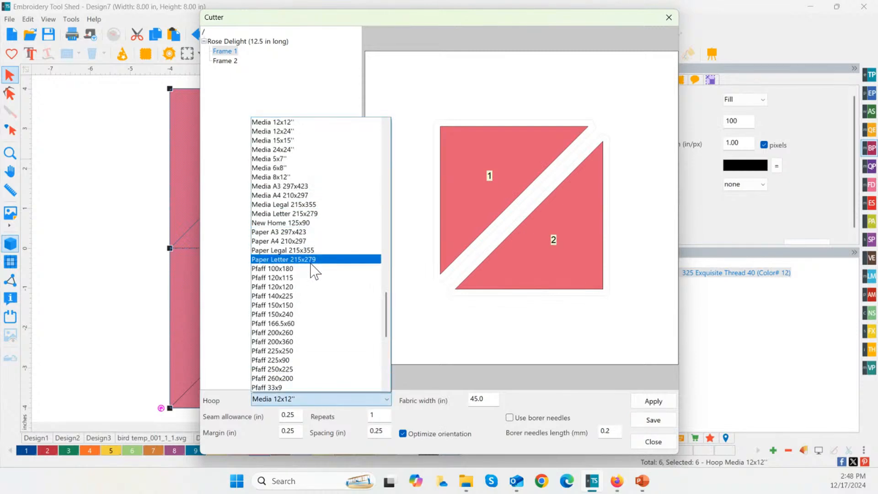
scroll(314, 272, up, 1)
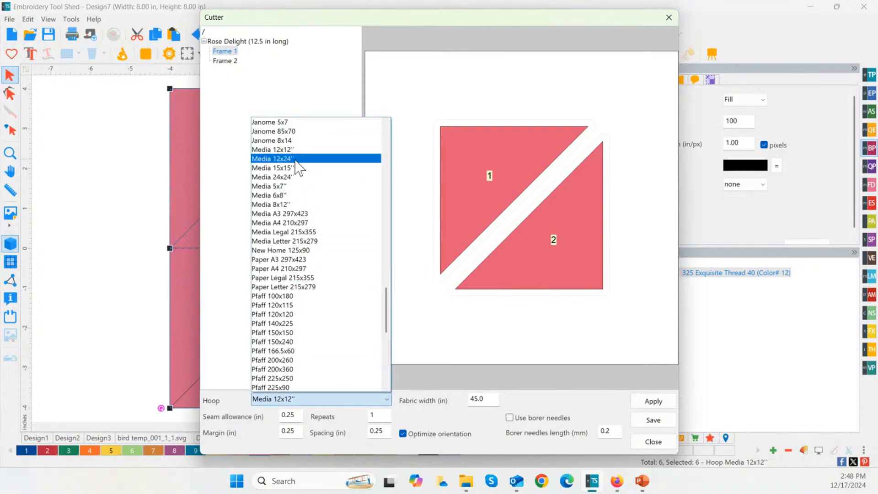
click(296, 177)
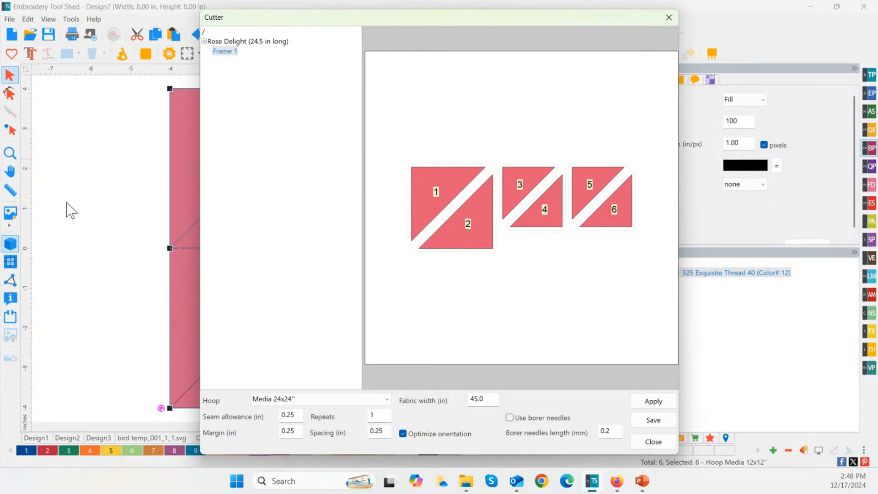
click(666, 19)
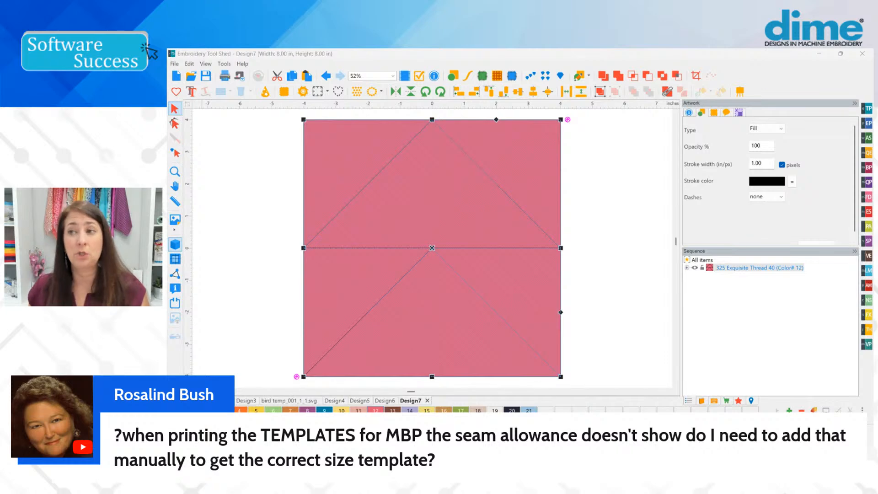
Reopen the quilt block in the quilting Cutter, set the hoop to Media Letter 215x279, and close the preview
click(868, 168)
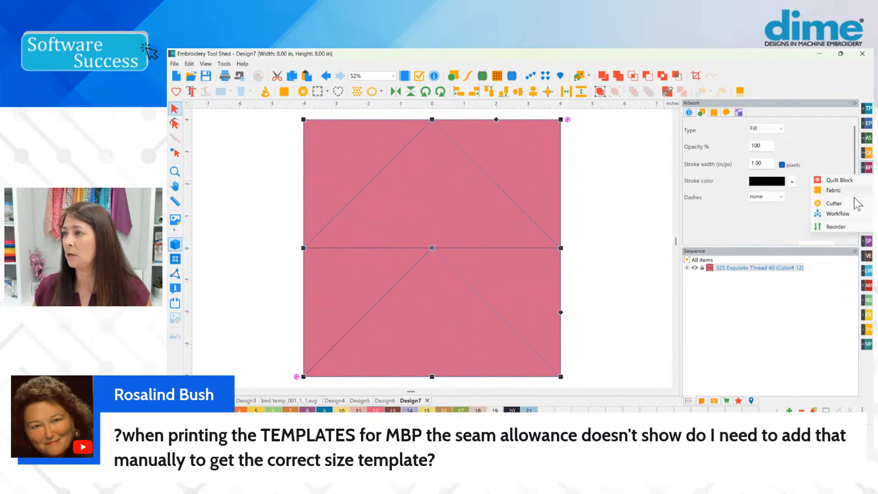
click(828, 204)
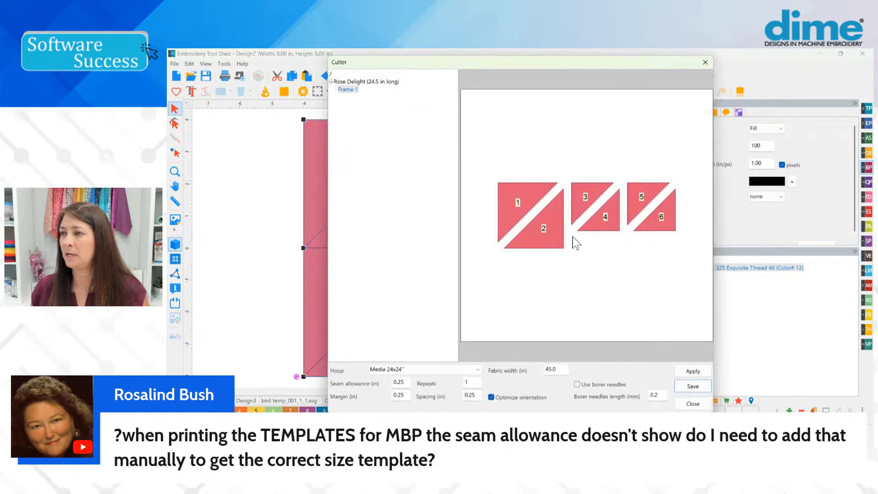
click(454, 365)
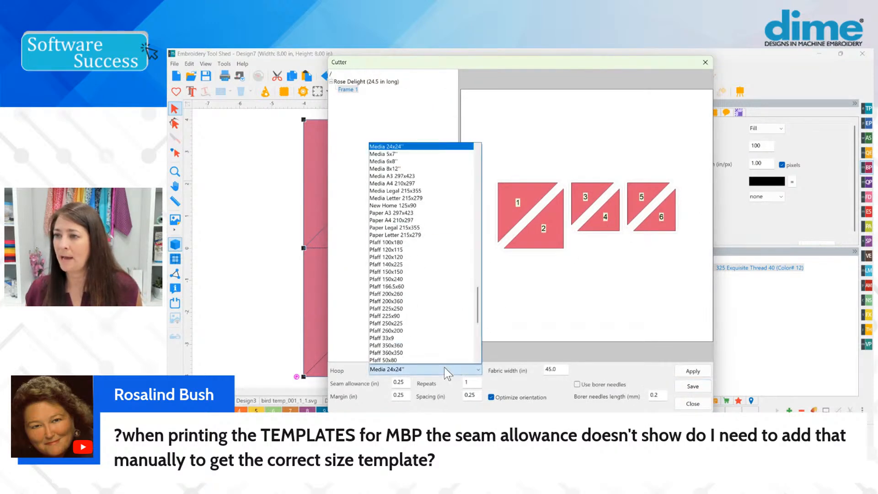
click(405, 200)
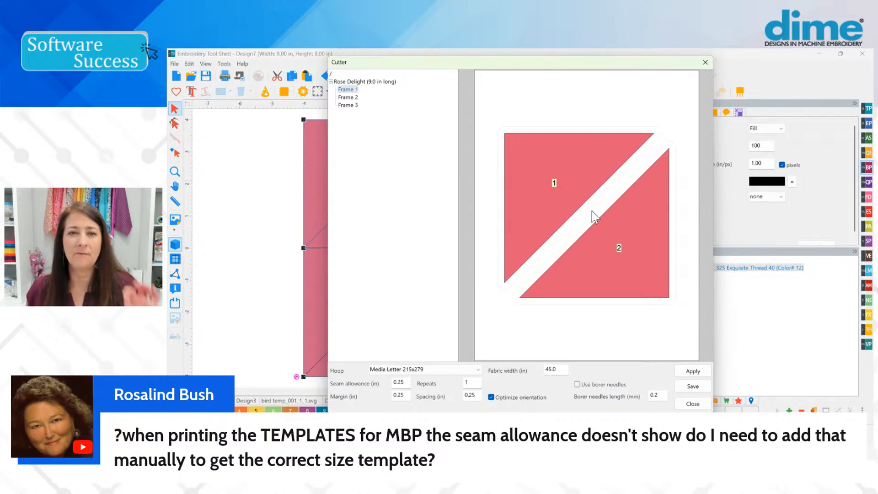
click(704, 62)
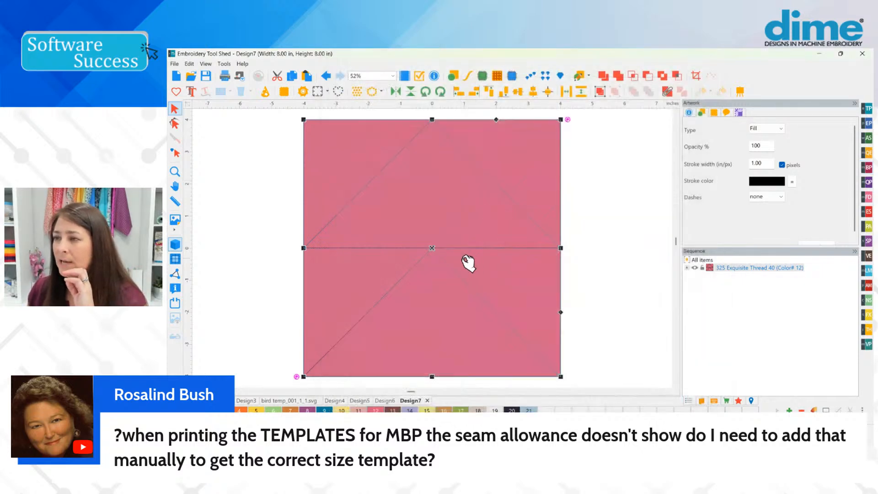
Recolor the whole quilt block with thread color 20, preview its pieces in the quilting Cutter, and close the preview
right_click(434, 217)
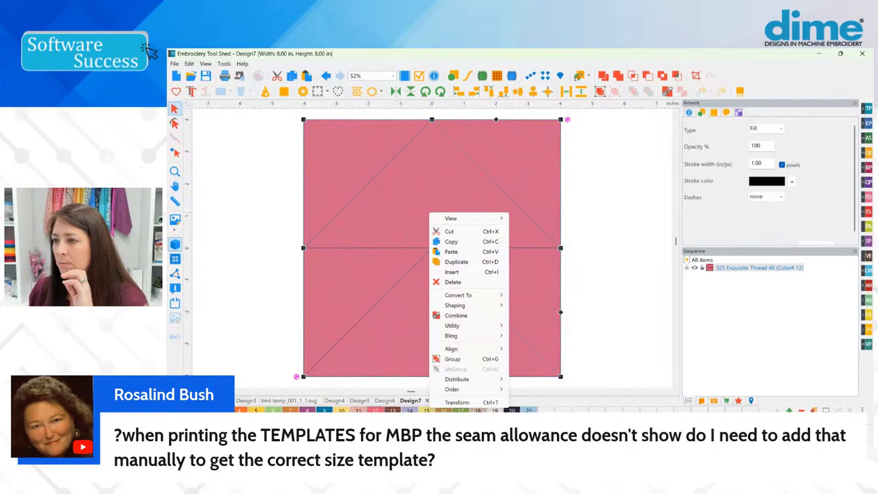
click(511, 410)
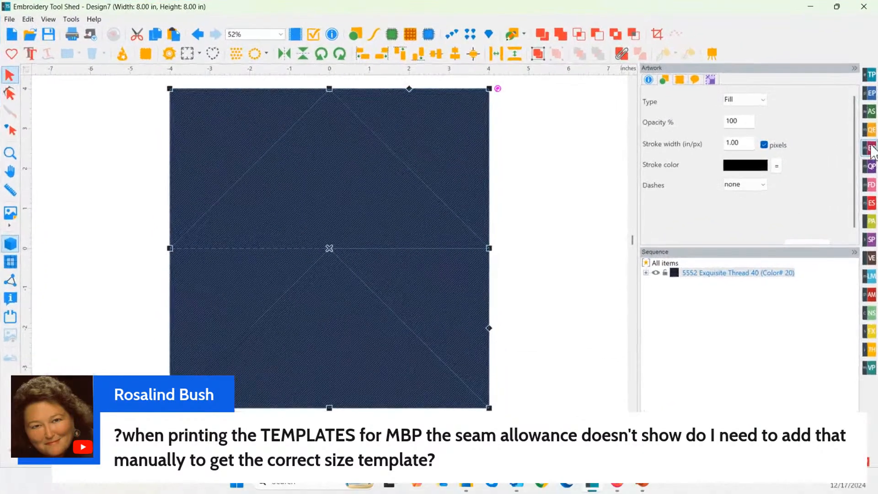
click(867, 167)
click(840, 194)
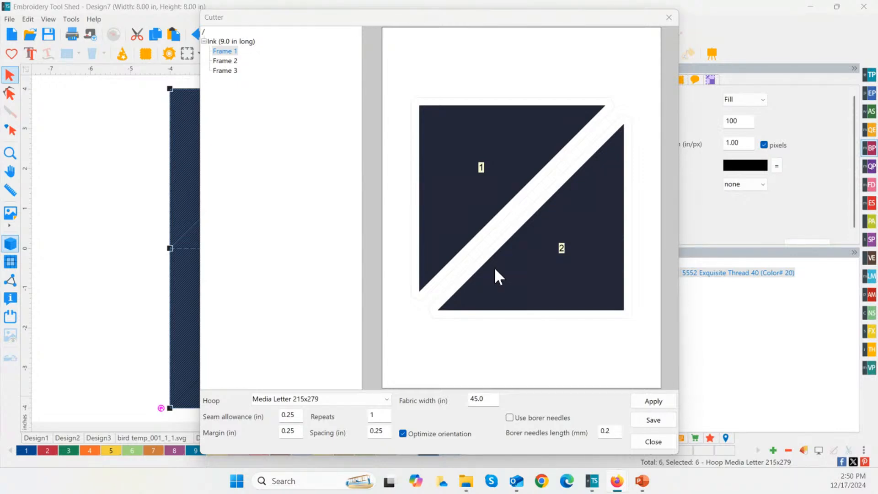
click(663, 442)
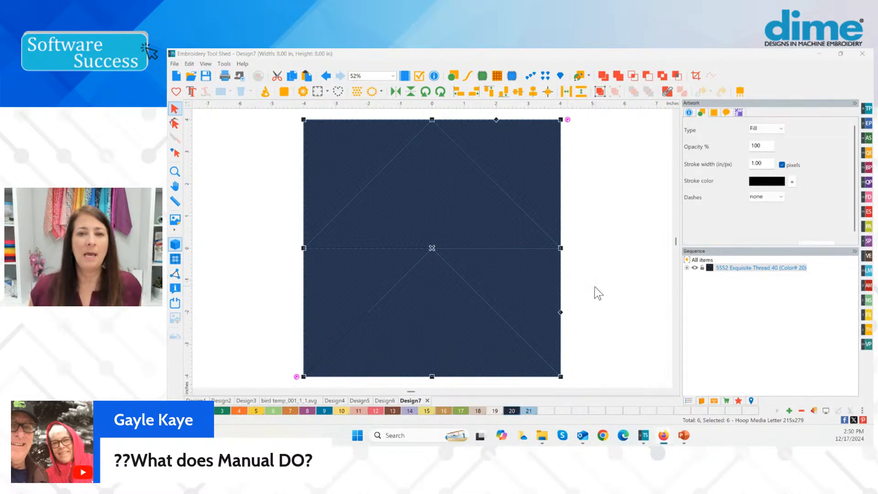
Open the purchased software list and view the manual and tutorial options for Vintage Embroidery
click(727, 401)
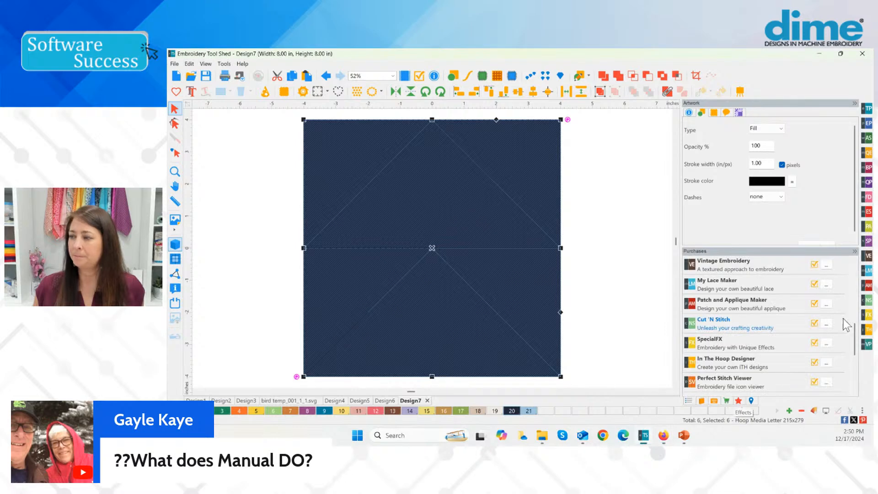
key(ctrl)
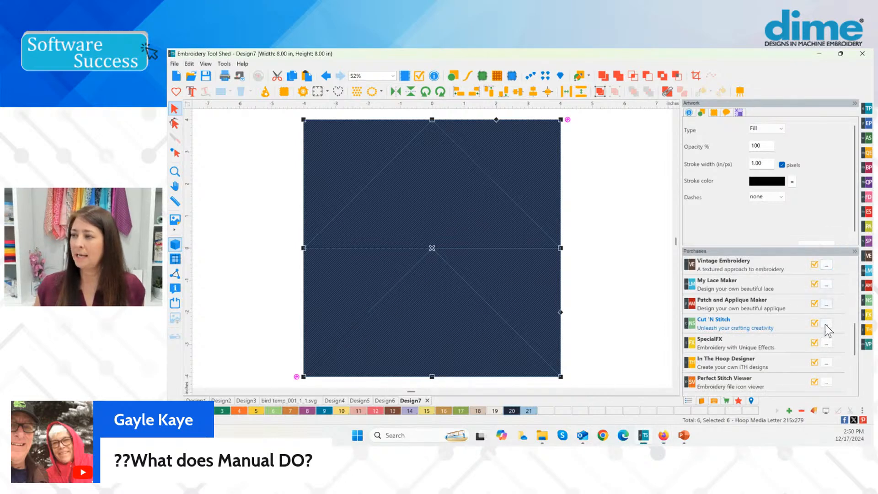
key(ctrl)
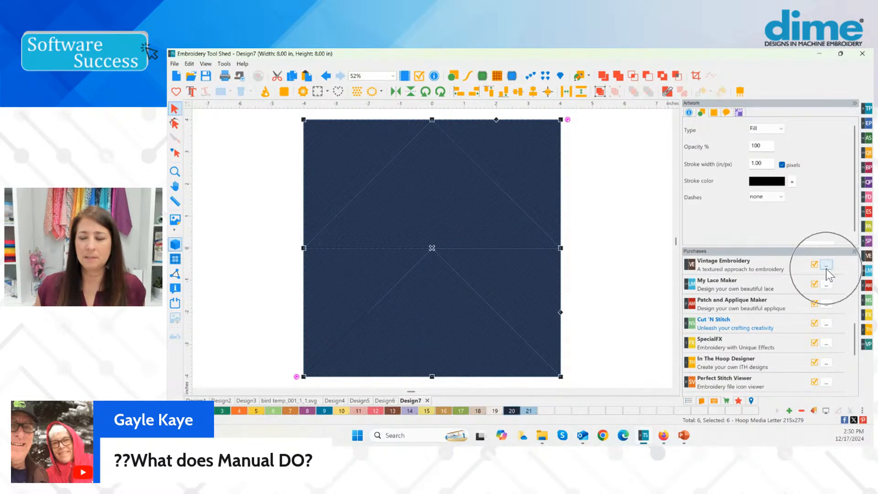
click(826, 265)
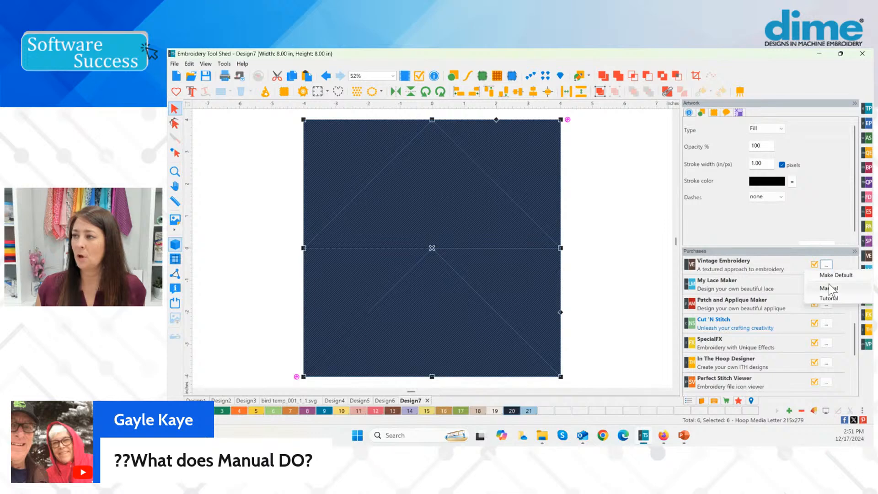
key(ctrl)
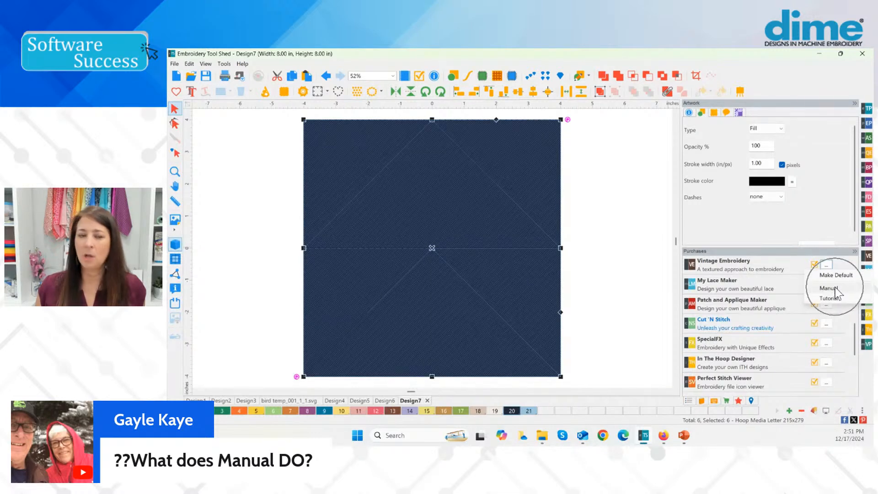
click(848, 262)
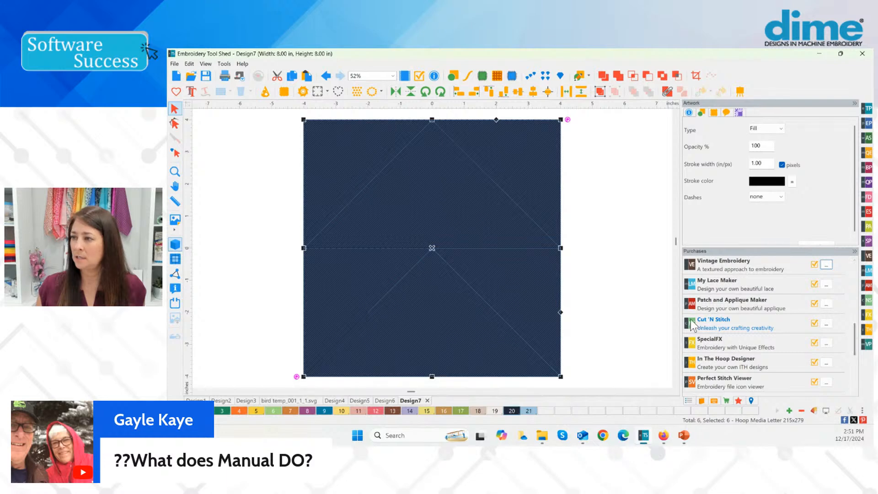
View the manual and tutorial options for Cut 'N Stitch and check the options for Patch and Applique Maker
key(ctrl)
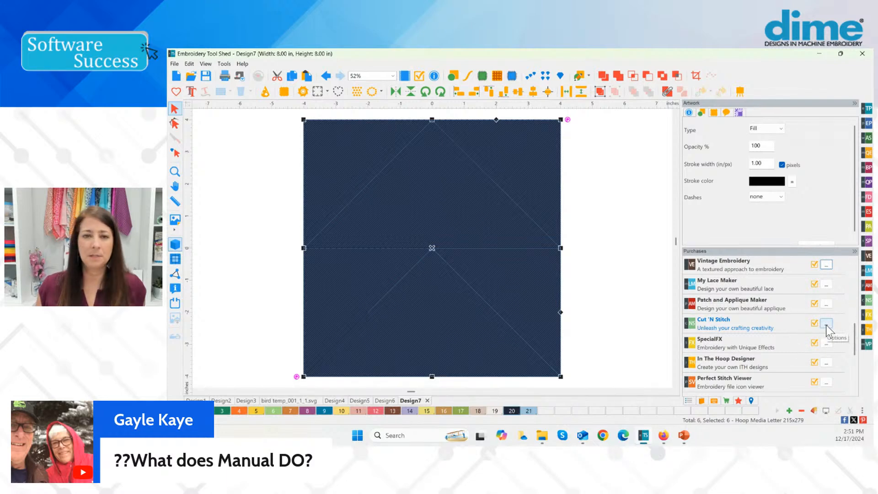
click(826, 324)
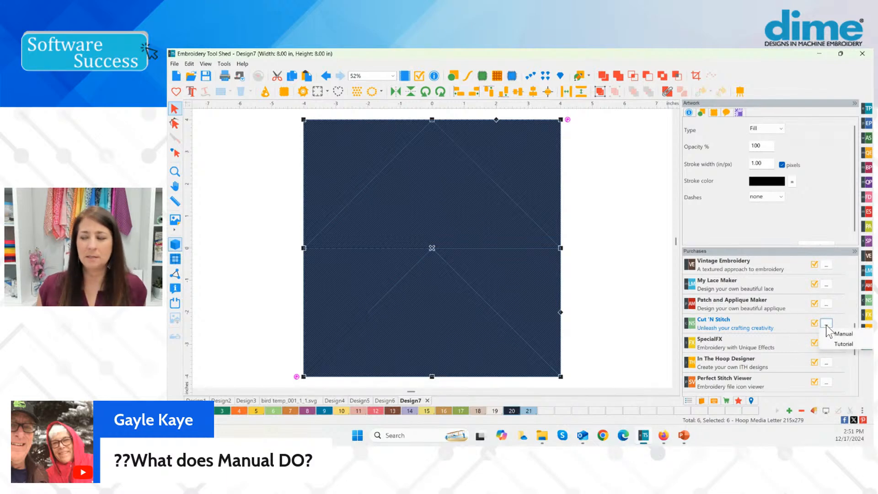
key(ctrl)
click(855, 334)
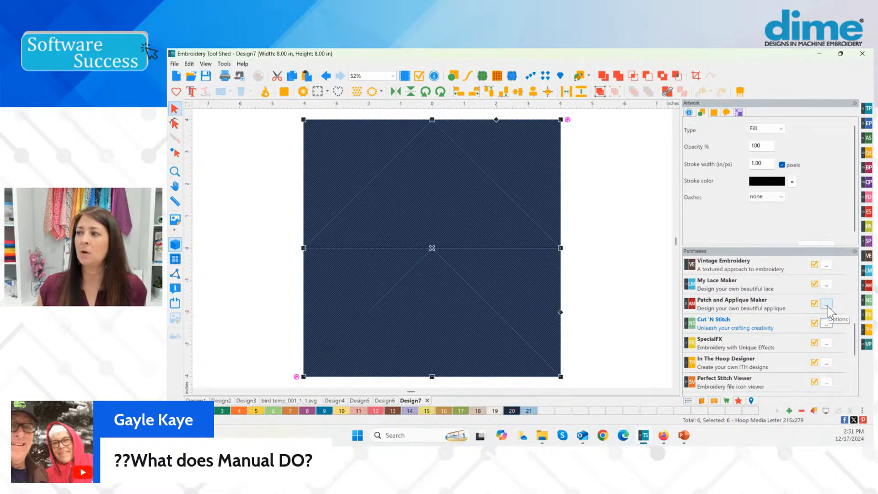
click(826, 304)
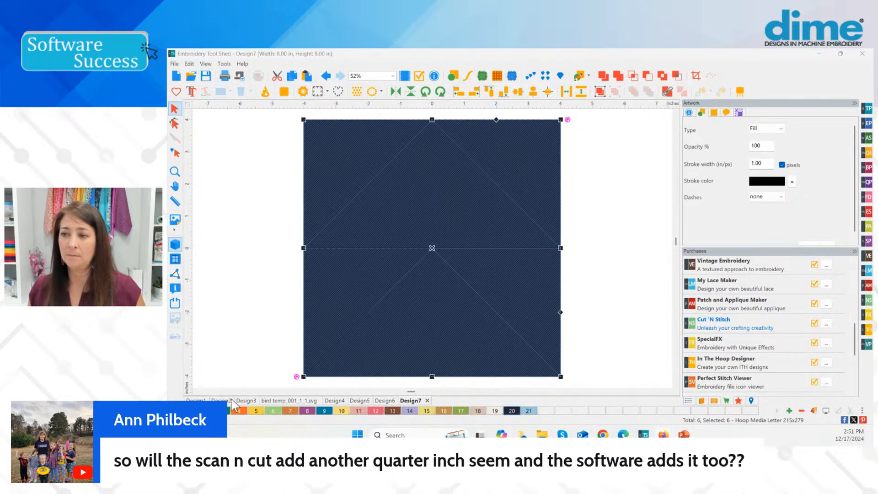
Look over the open designs, including Design3 and Design2, and return to the quilt block in Design7
click(246, 401)
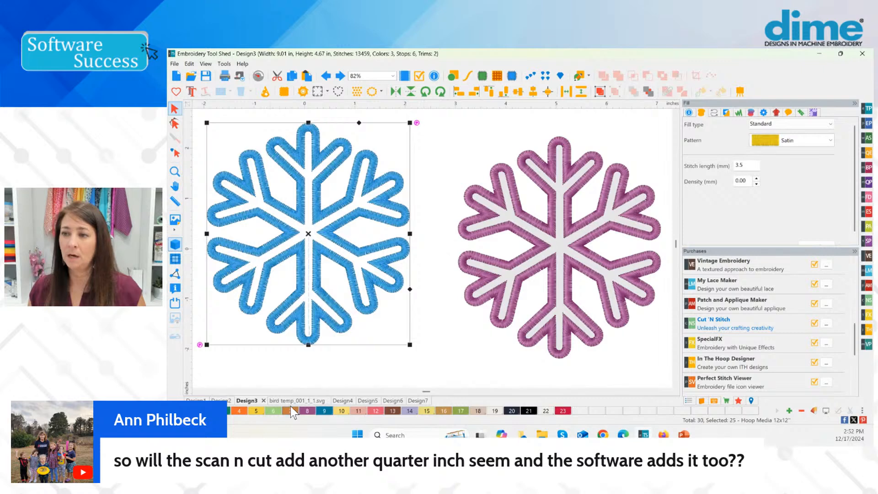
click(226, 401)
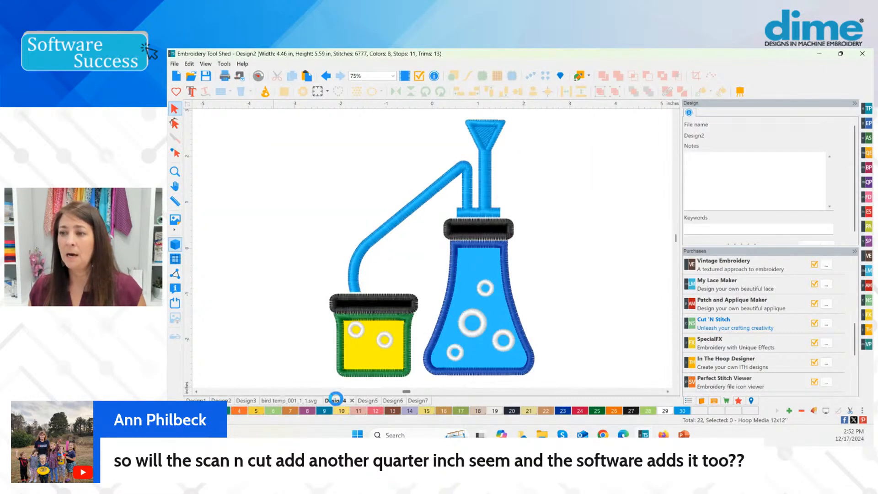
click(393, 401)
click(413, 400)
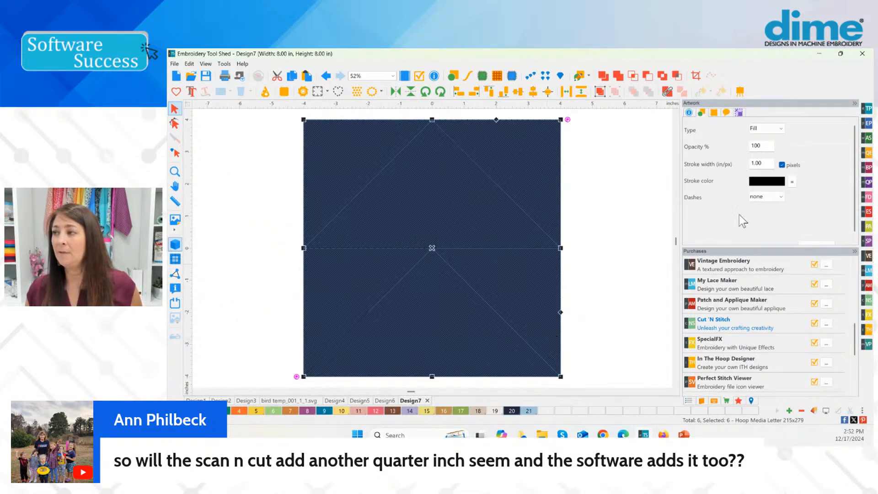
Open the quilt block in the quilting Cutter and apply a seam allowance of 0.0 in to its pieces
click(867, 167)
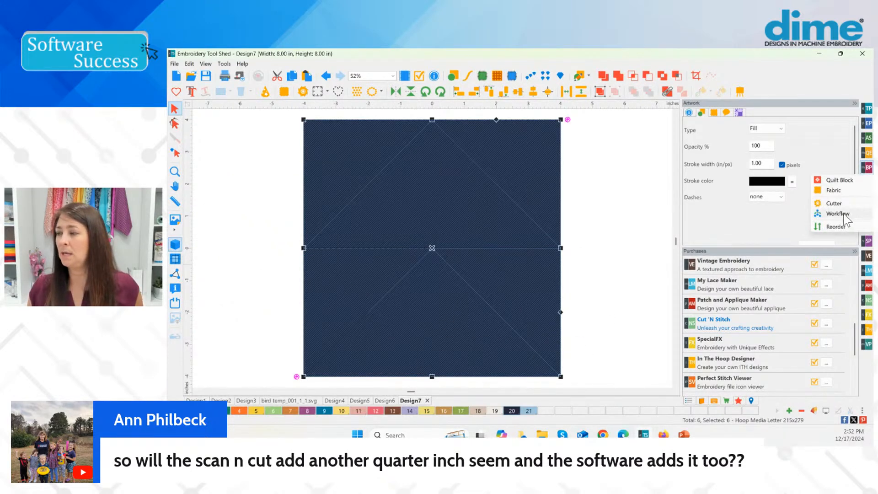
click(833, 203)
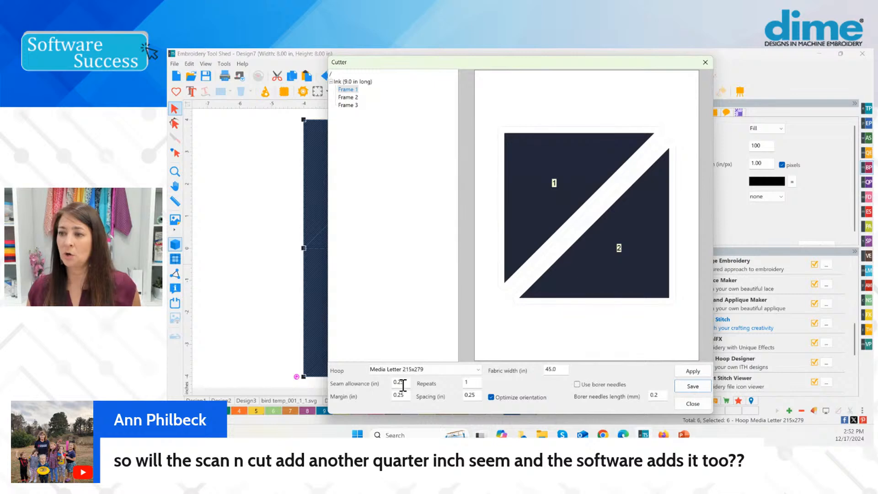
double_click(403, 383)
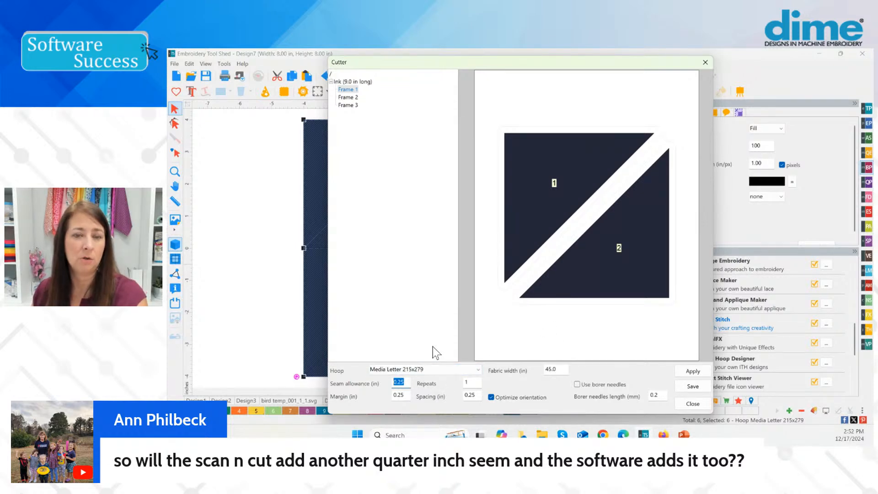
click(409, 384)
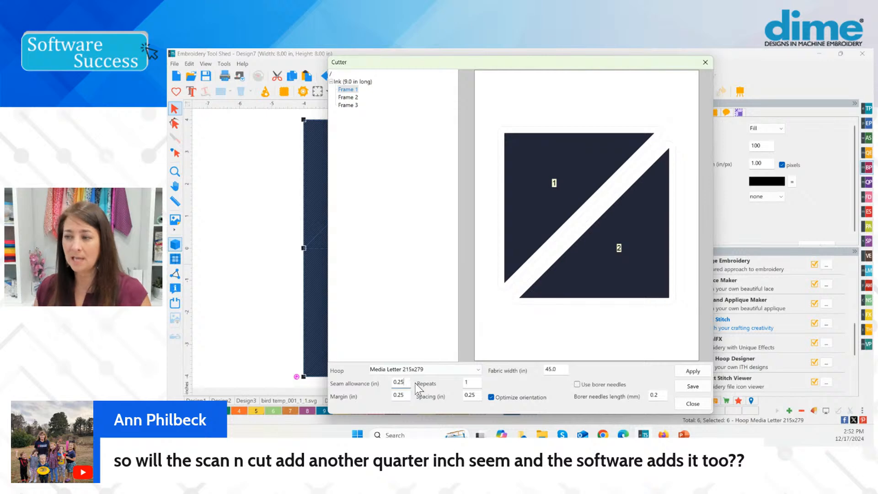
key(BackSpace)
key(BackSpace)
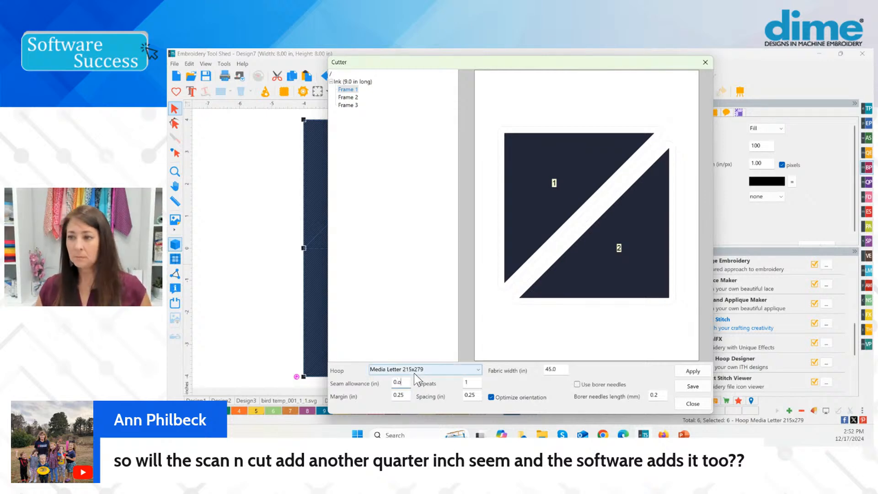
key(BackSpace)
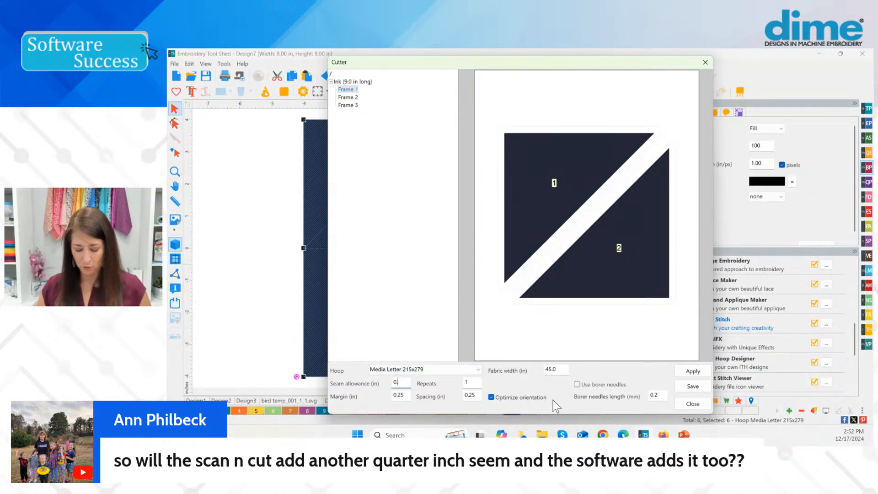
text(0)
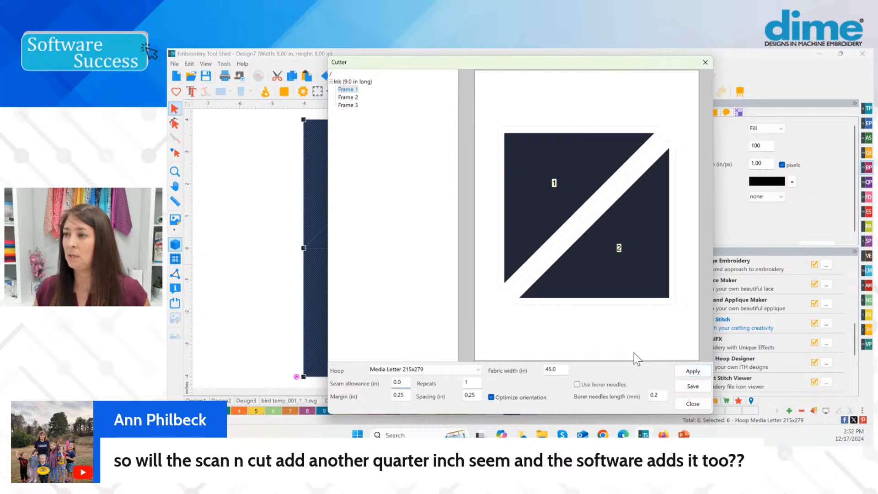
click(695, 372)
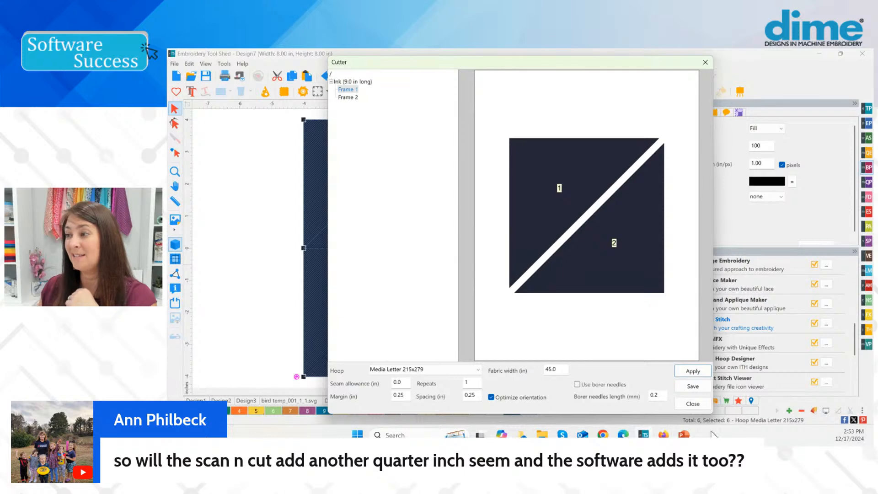
Switch to the running PowerPoint slide show and advance to the "DIME Software Tools/Features Used" slide
mouse_move(683, 434)
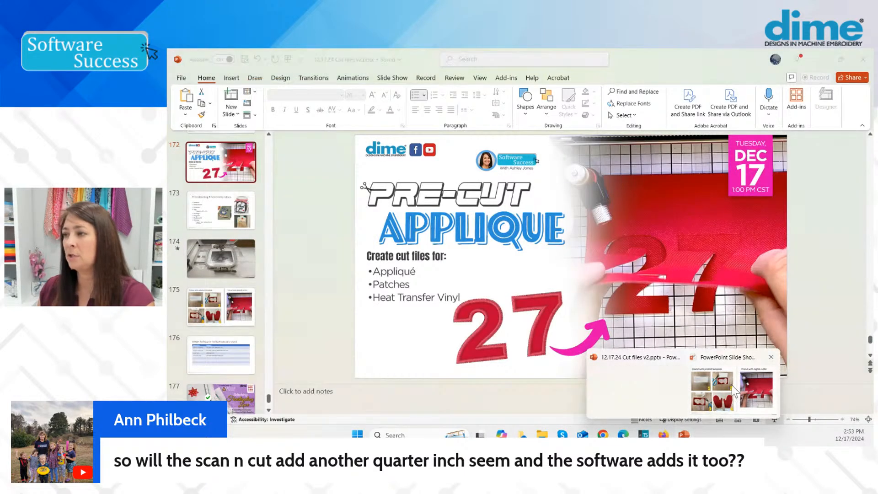
click(734, 391)
click(734, 379)
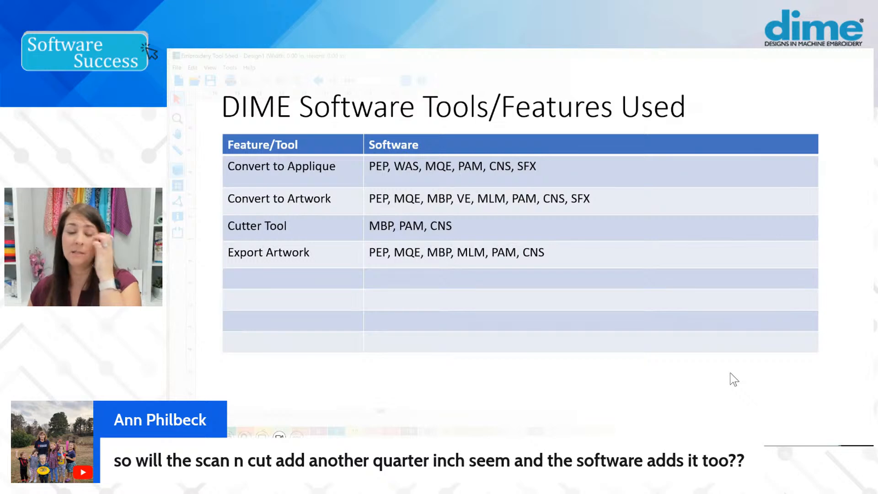